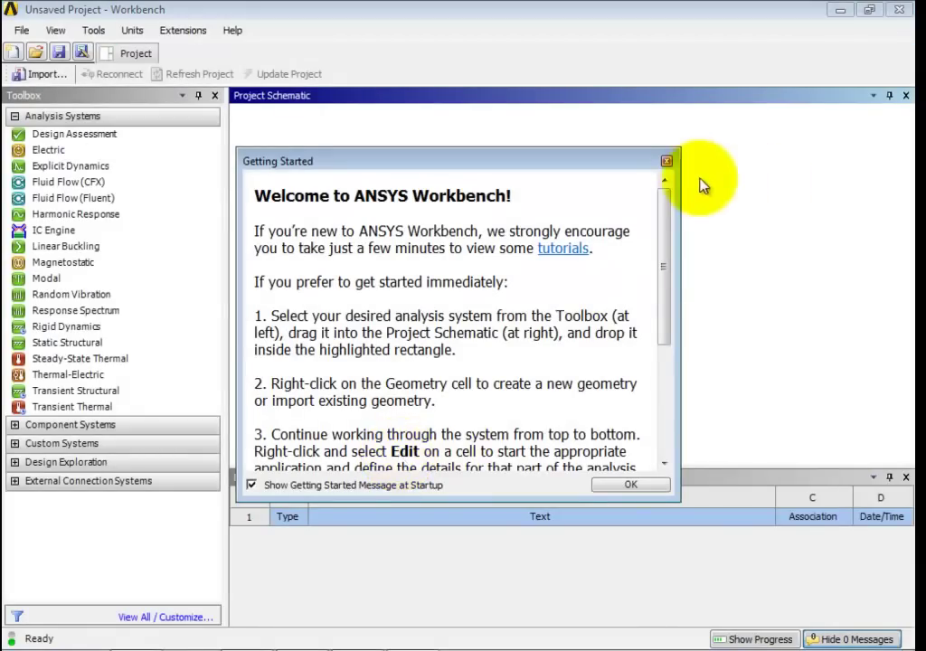
- Dismiss the Getting Started message and pick Fluid Flow (Fluent) from the Analysis Systems list
left_click(667, 161)
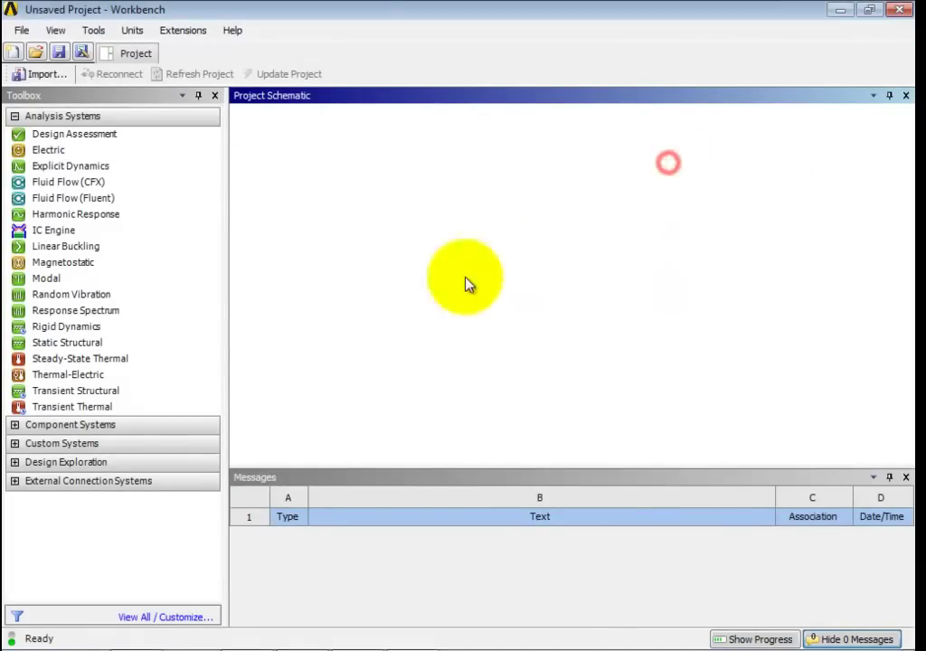
left_click(114, 198)
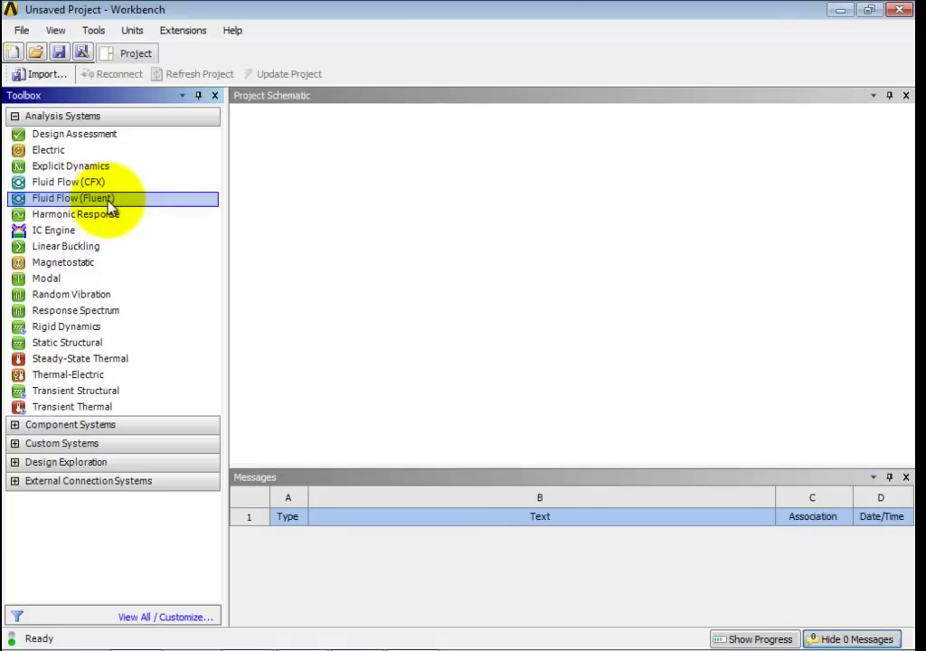
- Add a Fluid Flow (Fluent) system and import the probe geometry into its Geometry cell
left_click_drag(109, 207, 298, 213)
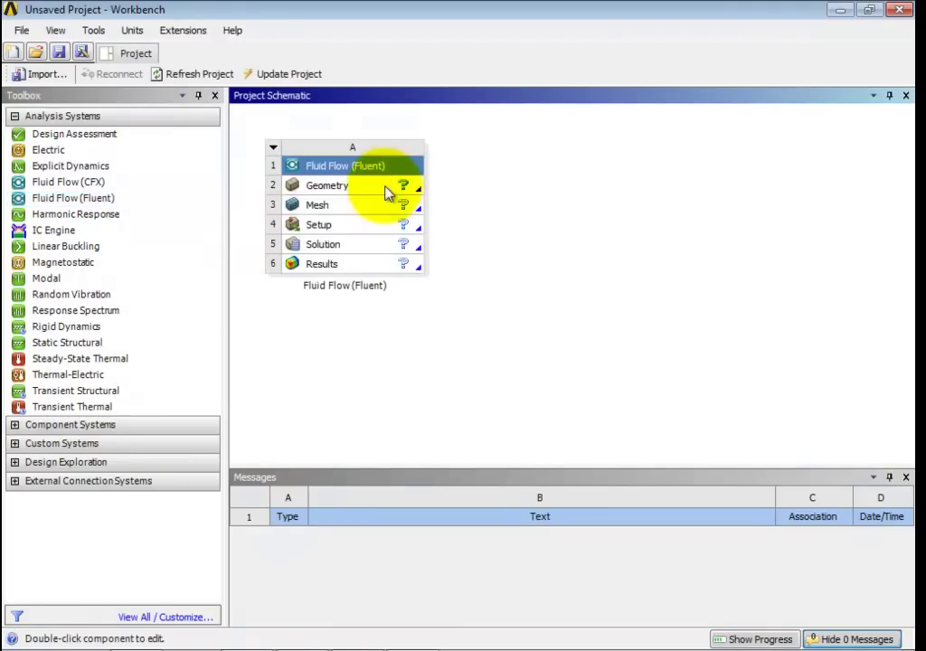
right_click(419, 190)
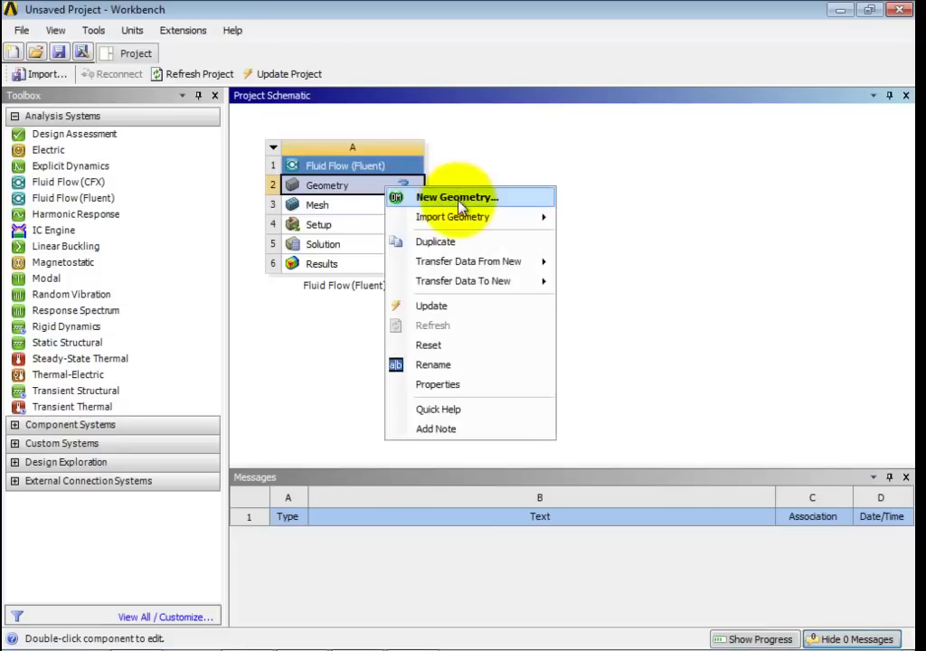
mouse_move(443, 217)
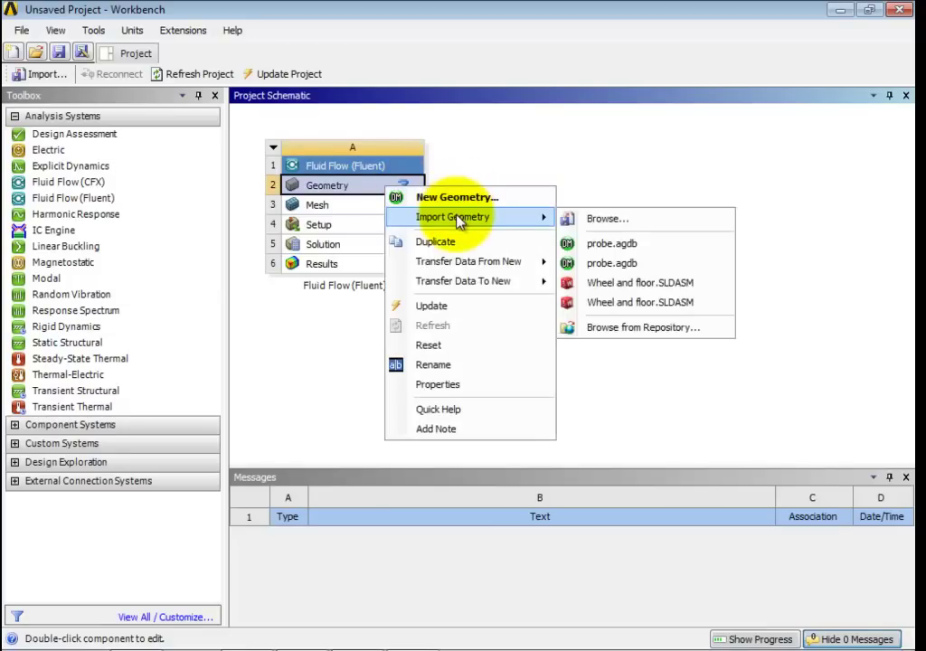
left_click(601, 221)
left_click(215, 213)
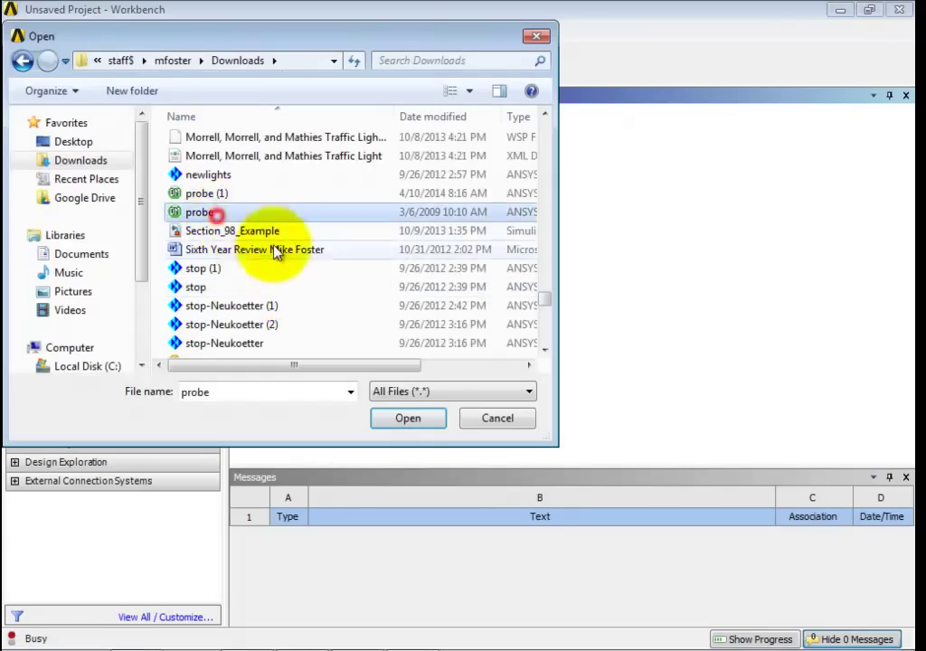
left_click(408, 418)
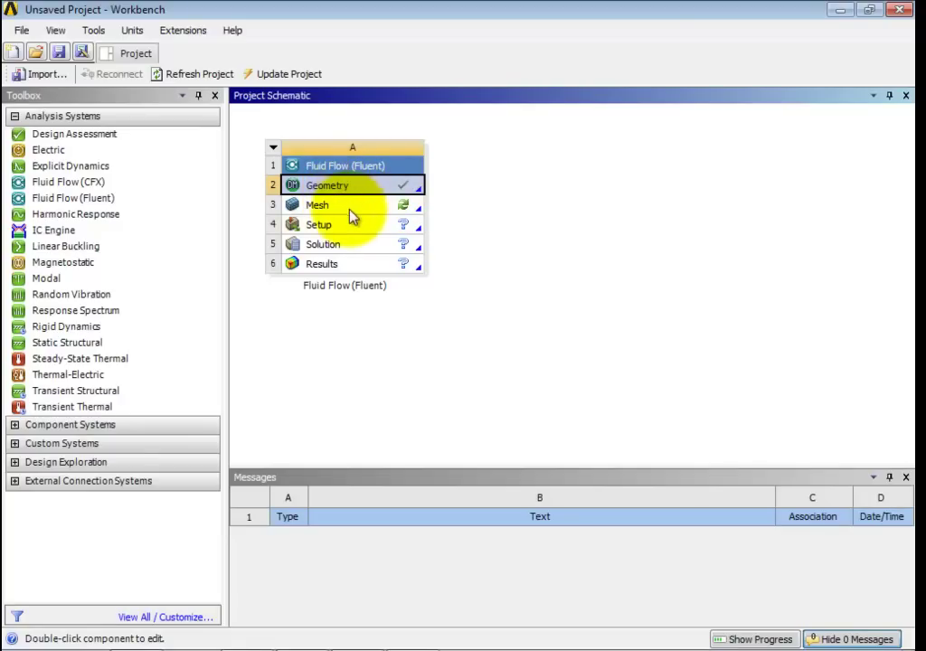
left_click(349, 208)
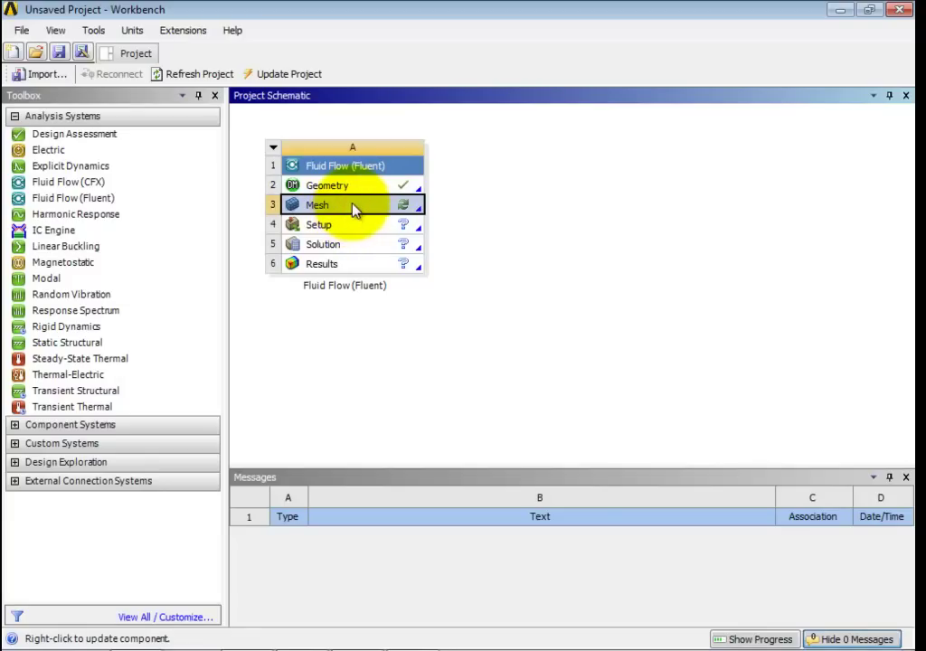
- Edit the Mesh cell to launch ANSYS Meshing with the probe model
right_click(354, 210)
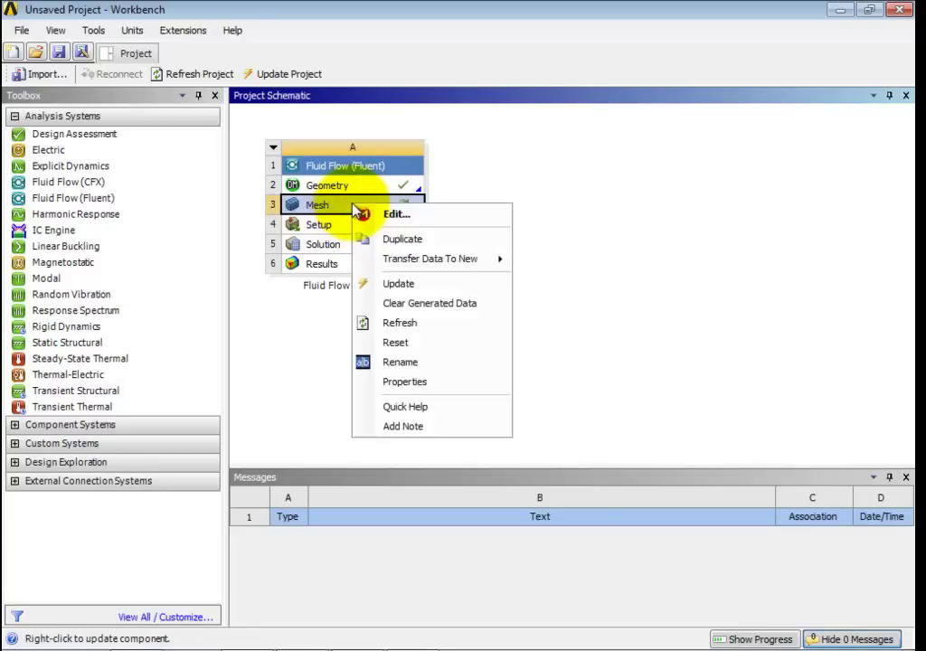
left_click(416, 215)
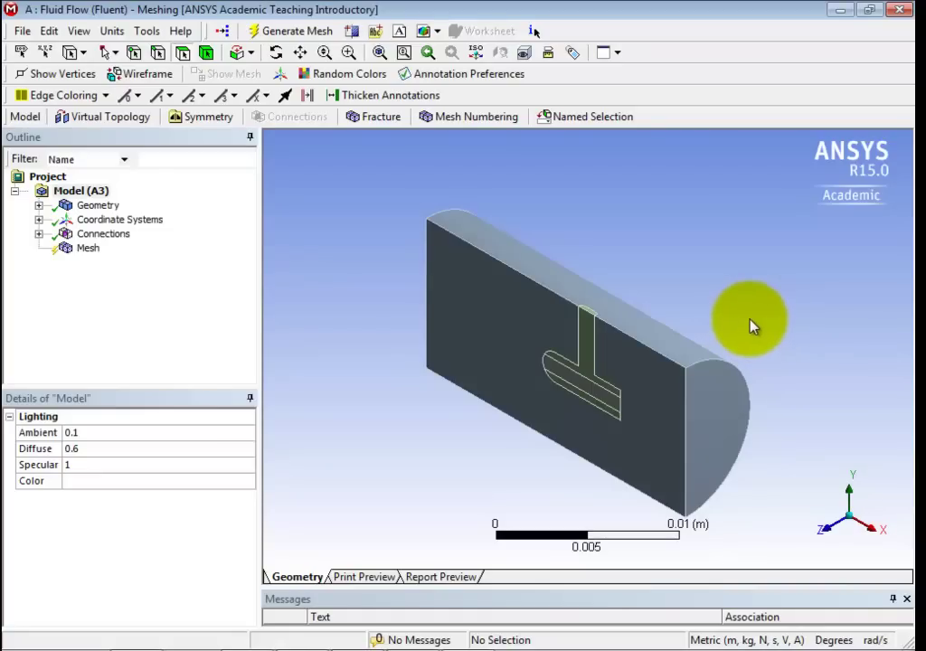
- Orbit the probe model slightly, then snap to a front view along the Z axis
middle_click_drag(752, 325, 753, 298)
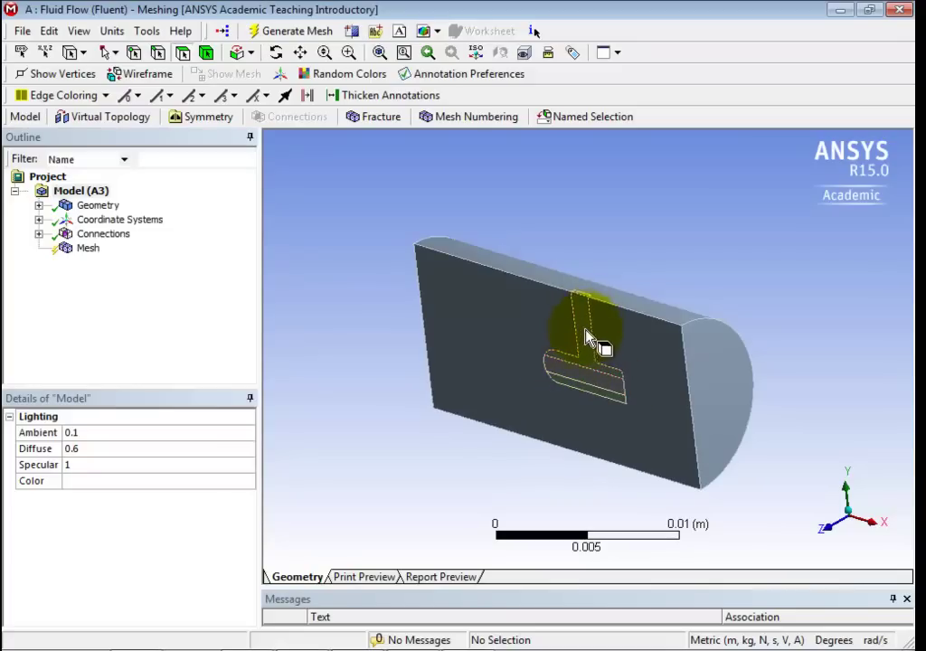
left_click(828, 529)
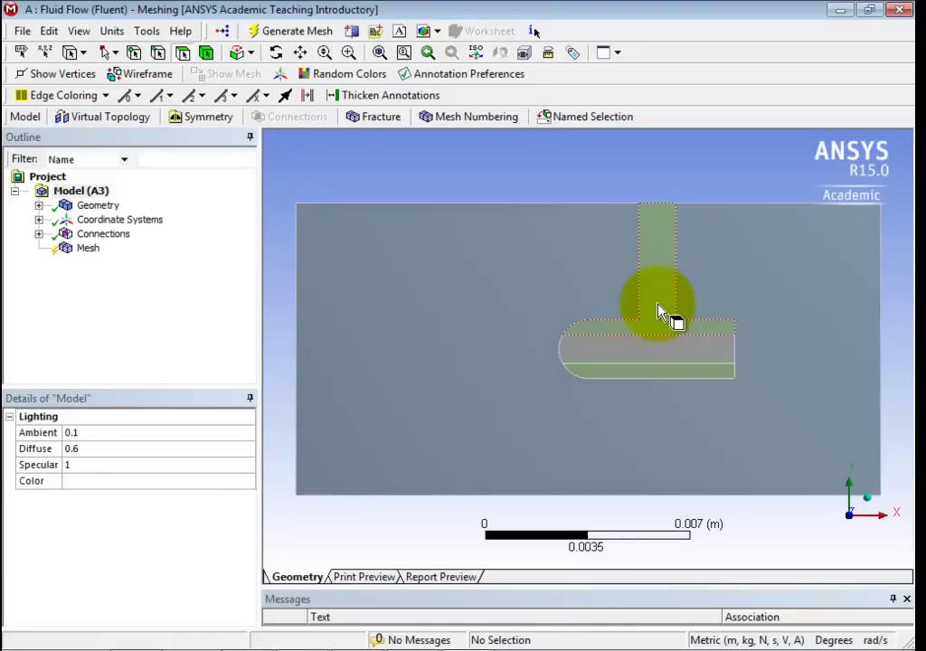
- Suppress the Solid body under Geometry so only the Fluid body stays active
left_click(39, 206)
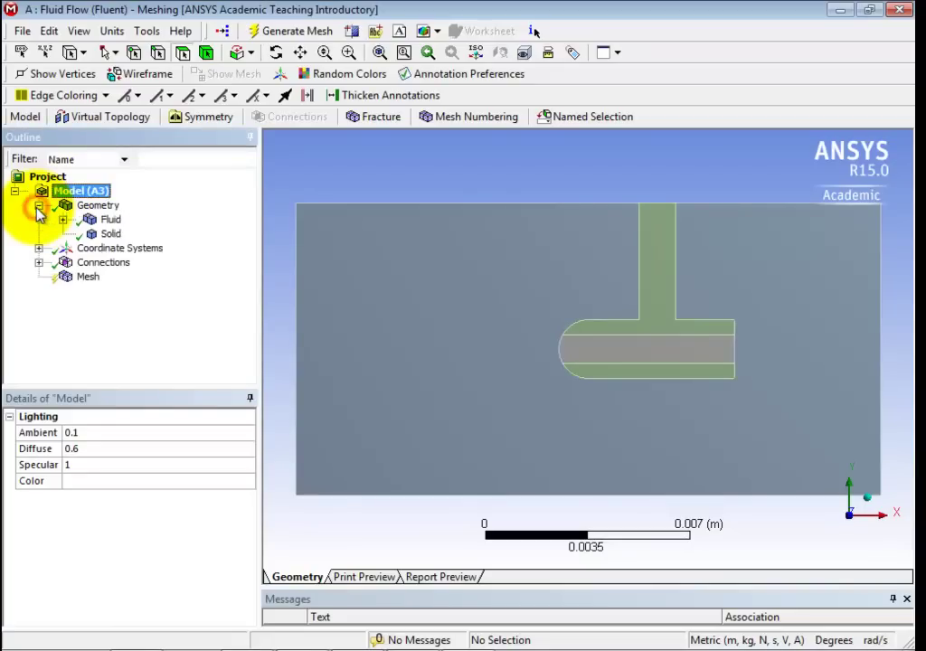
left_click(108, 220)
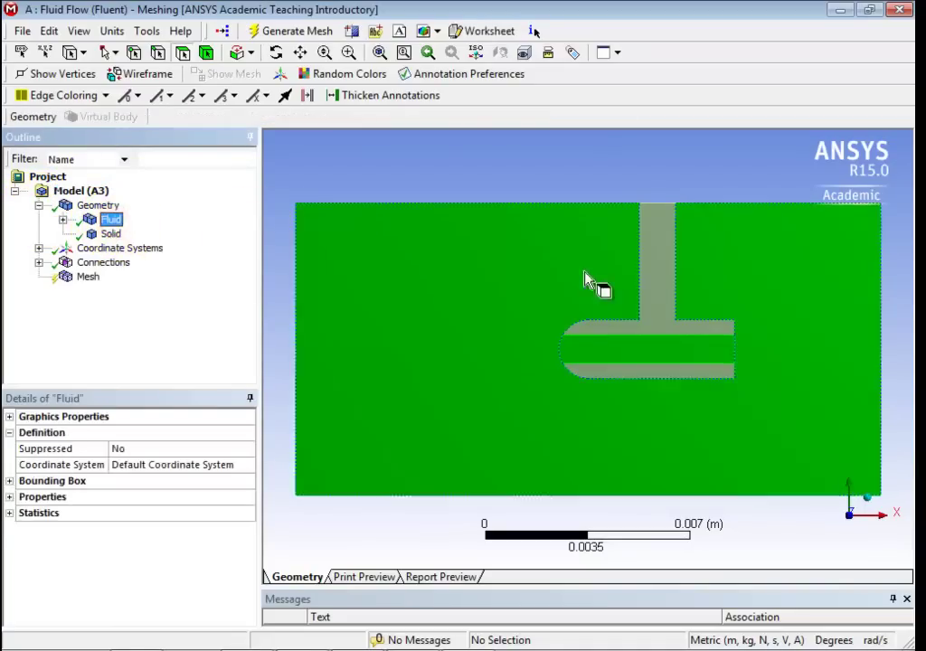
middle_click_drag(646, 240, 589, 269)
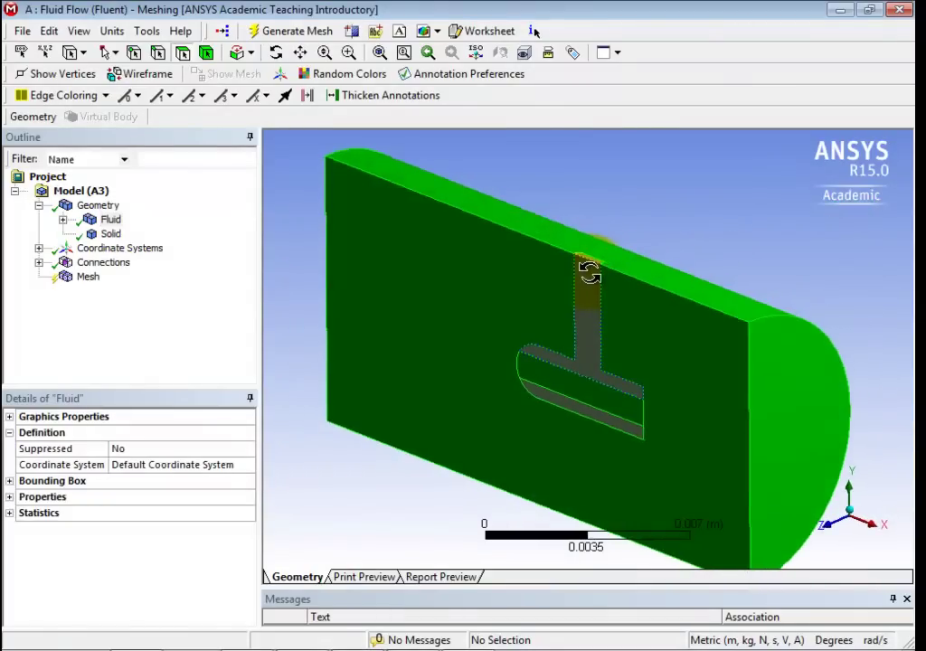
left_click(110, 233)
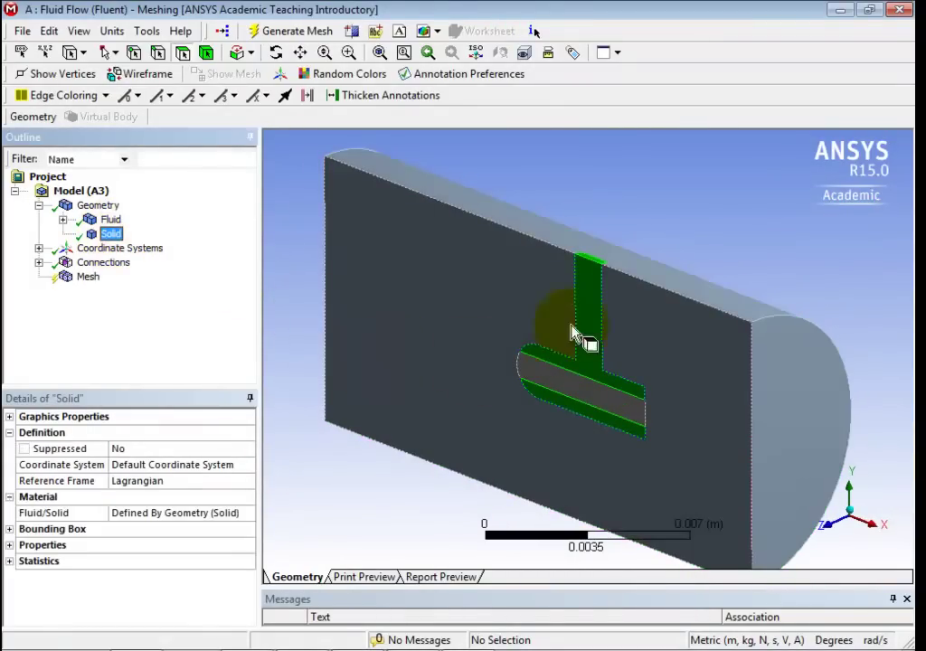
right_click(113, 235)
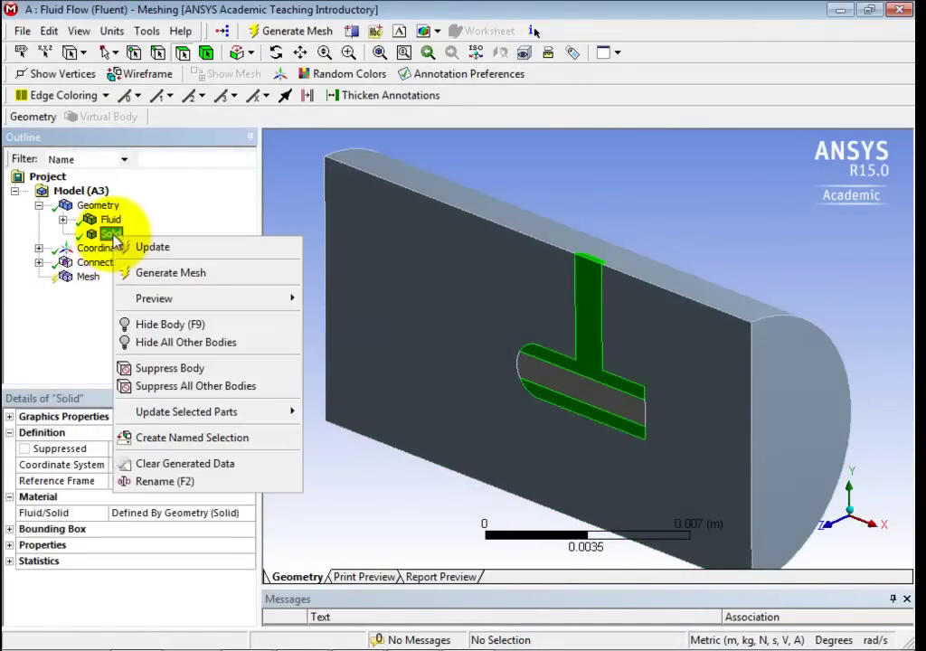
left_click(184, 369)
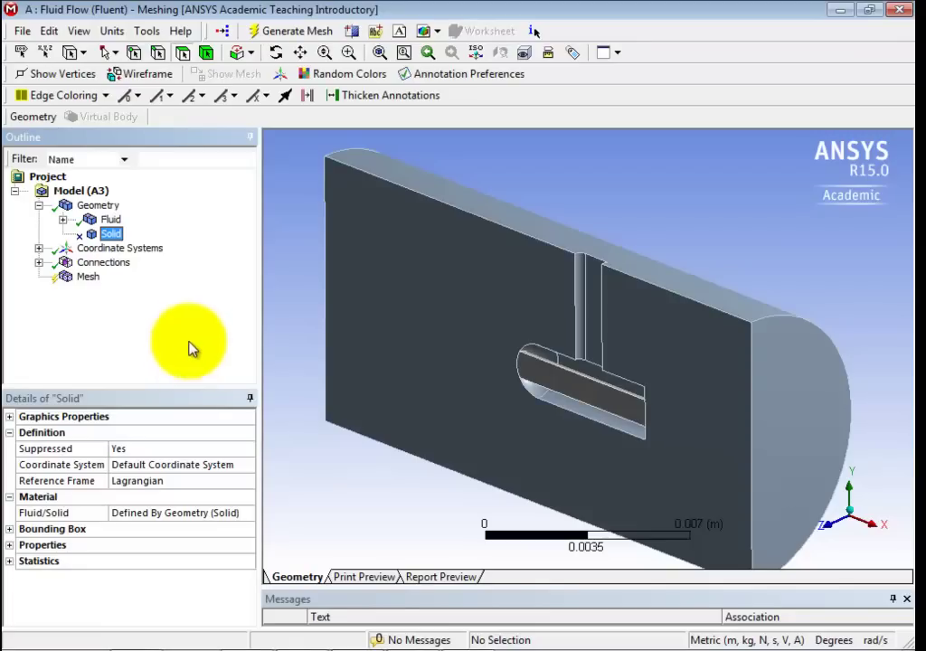
left_click(86, 277)
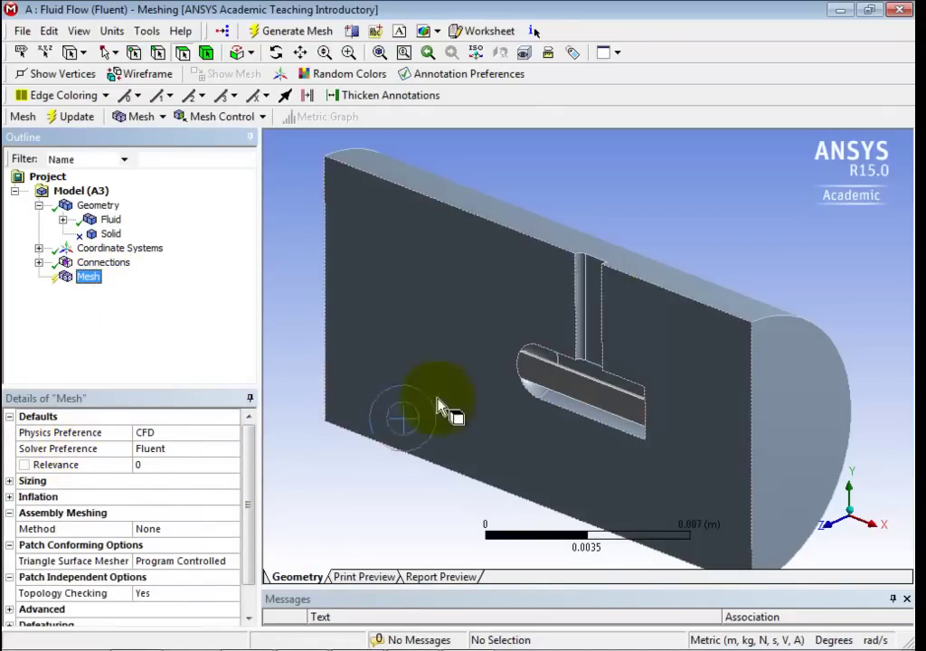
- Restore the Meshing window size and keep Fluent as the mesh Solver Preference
left_click(868, 10)
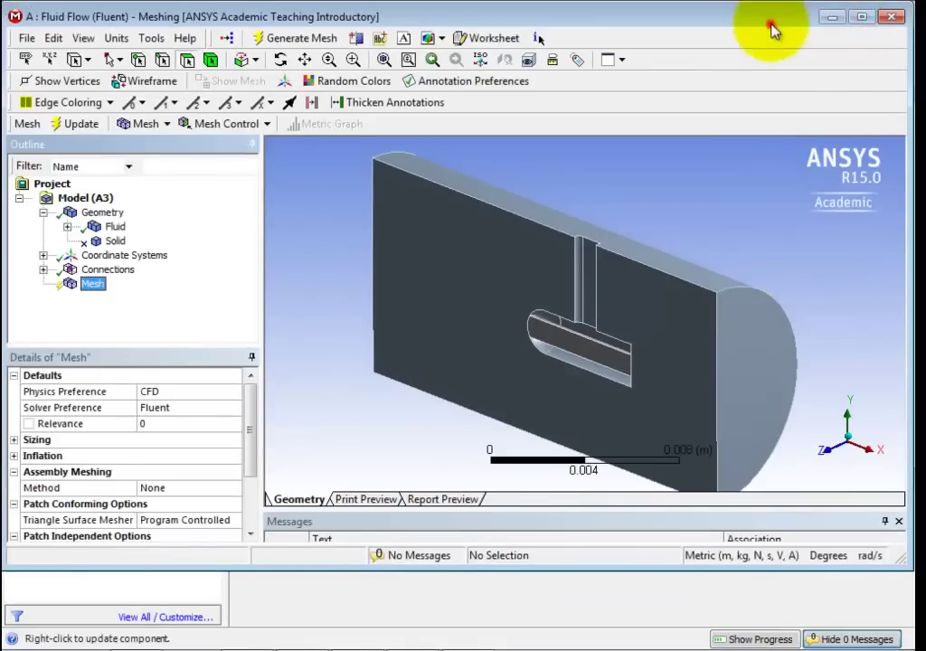
left_click(166, 410)
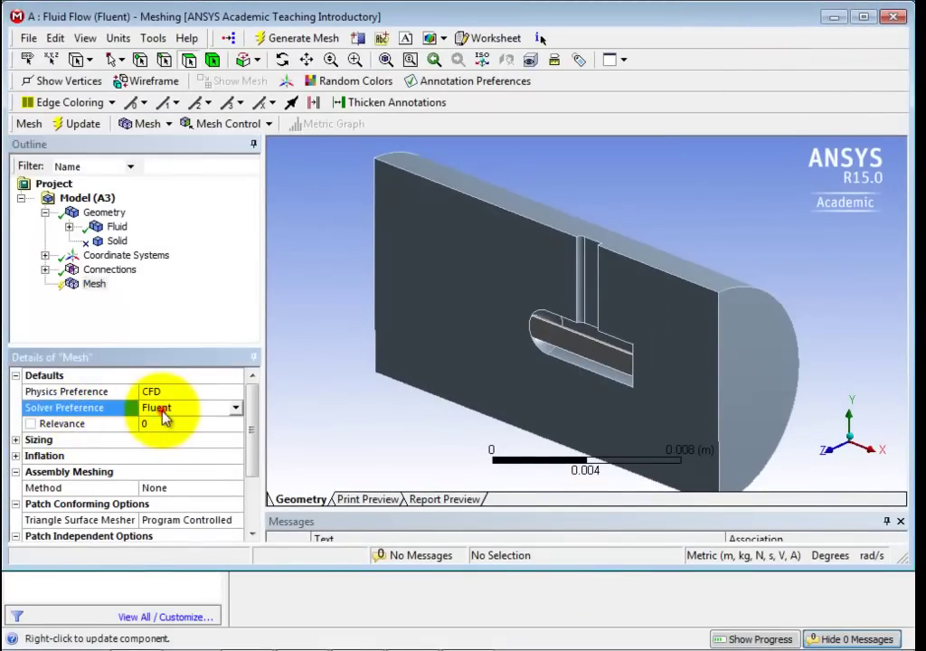
left_click(236, 408)
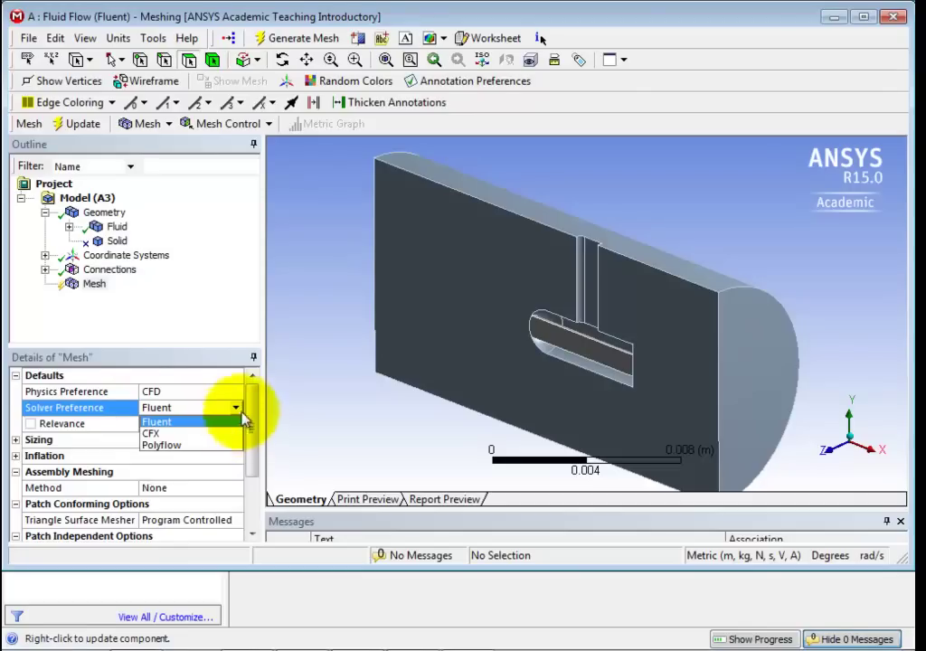
left_click(252, 409)
left_click(369, 404)
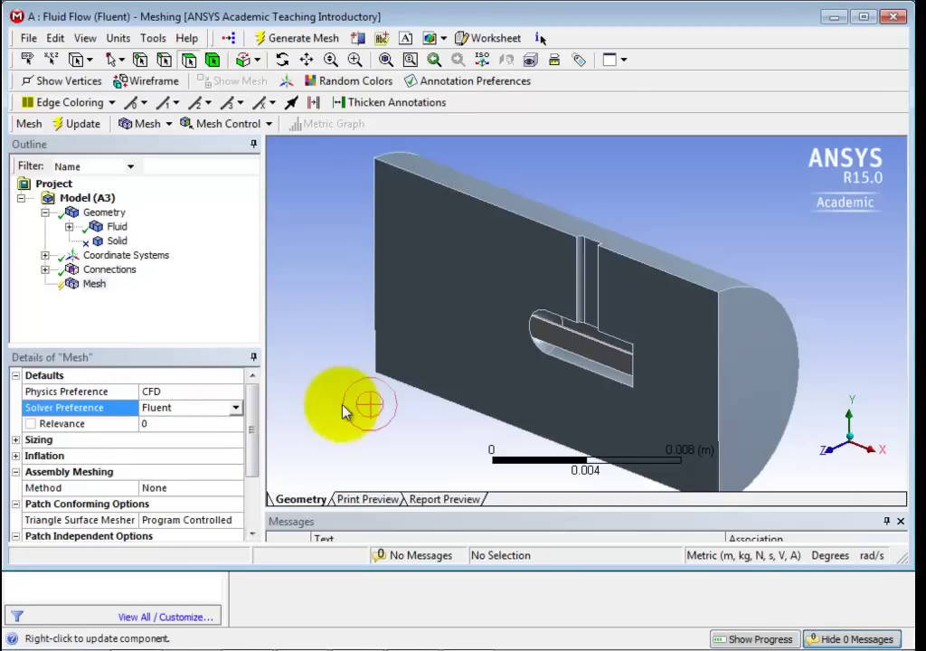
- From the X-axis view, make the half-disk end face a named selection 'velocity inlet'
left_click(834, 437)
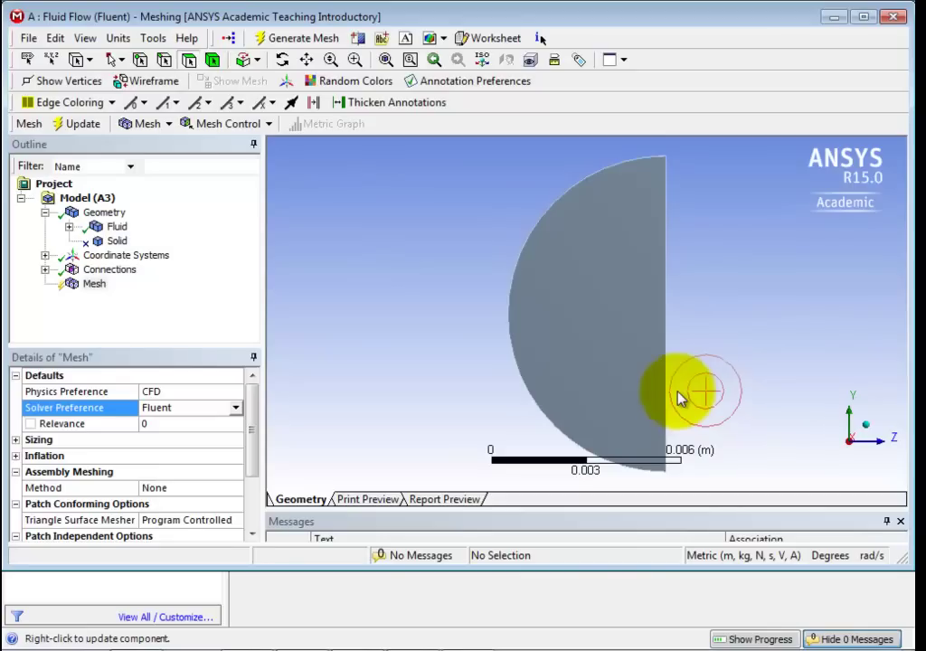
left_click(612, 311)
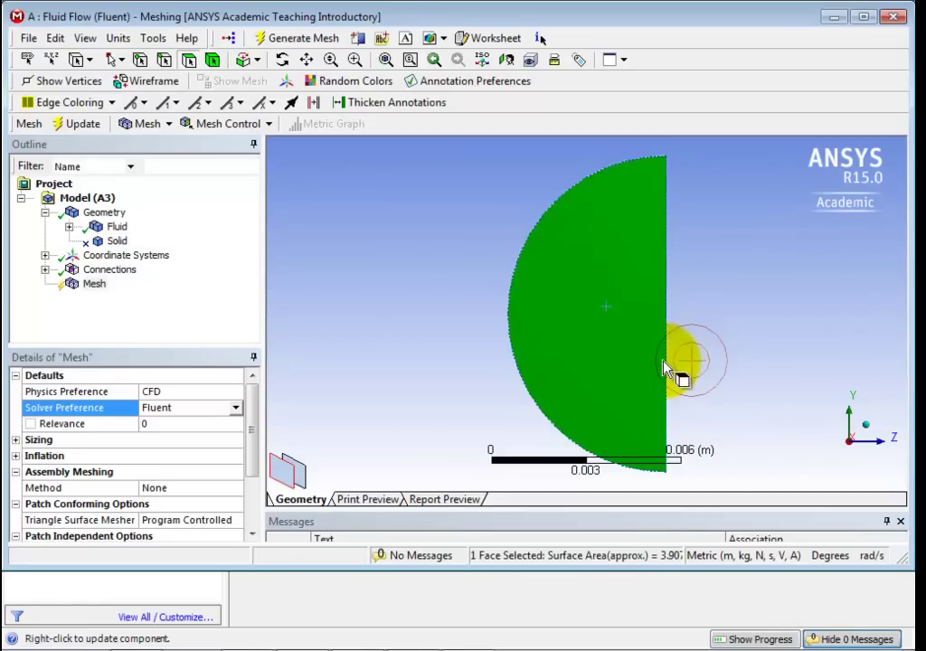
right_click(601, 337)
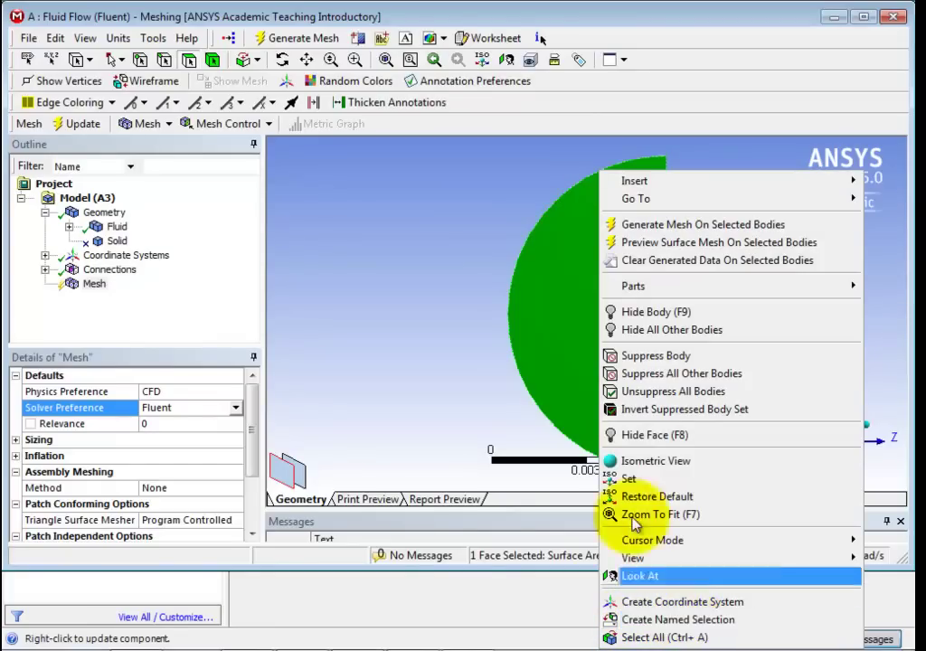
left_click(682, 619)
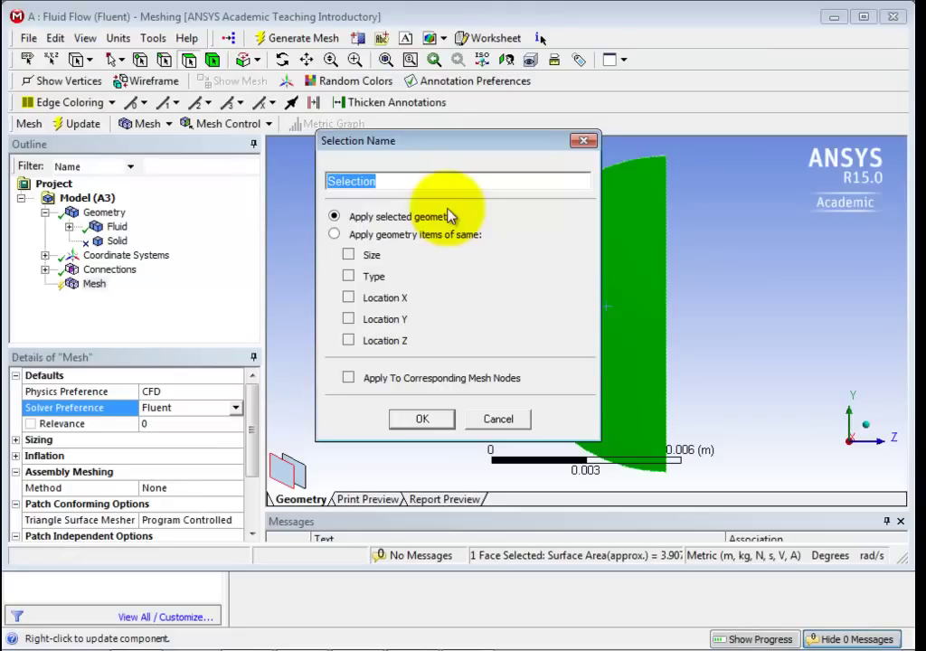
type("velocity in")
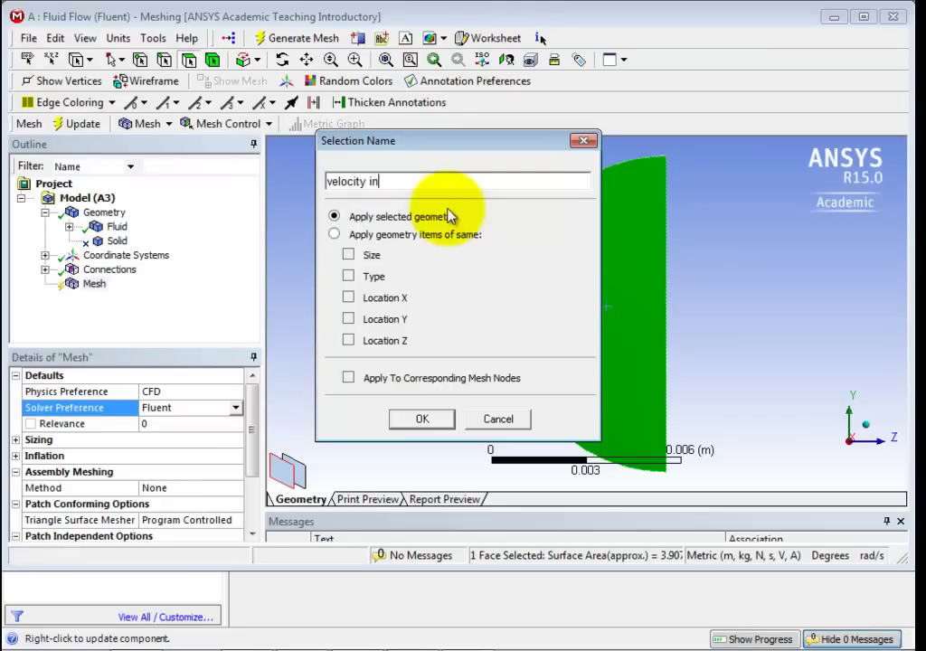
type("let")
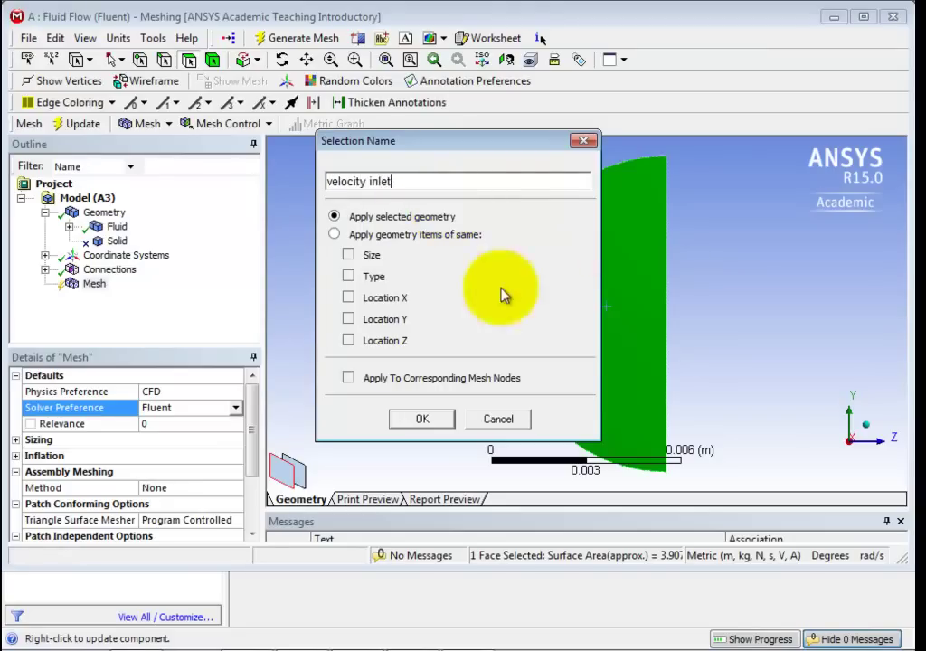
left_click(418, 418)
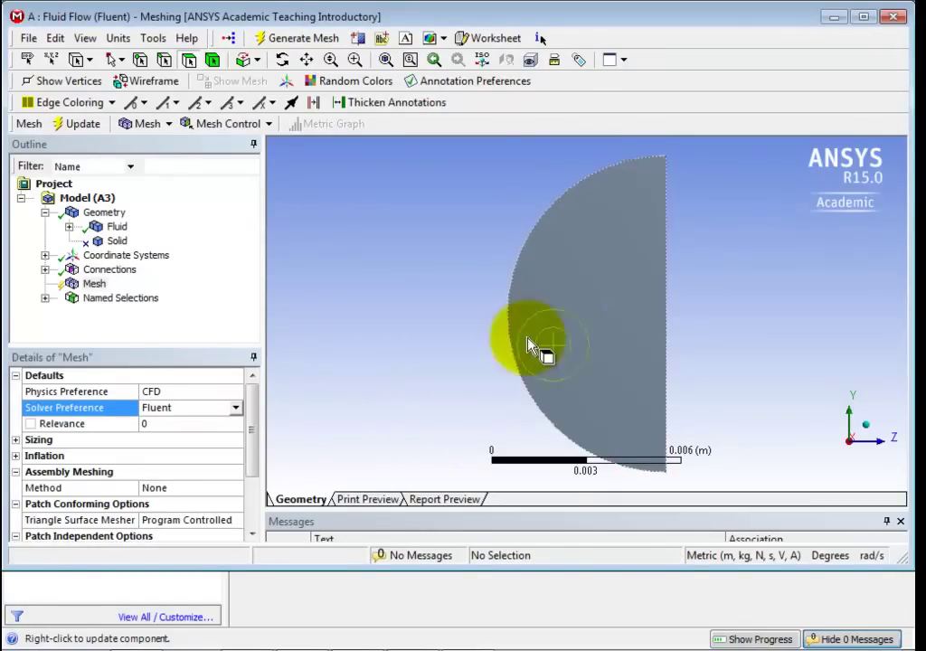
- Name the opposite half-disc end face 'pressure outlet' as a named selection
middle_click_drag(789, 387, 857, 428)
left_click(854, 443)
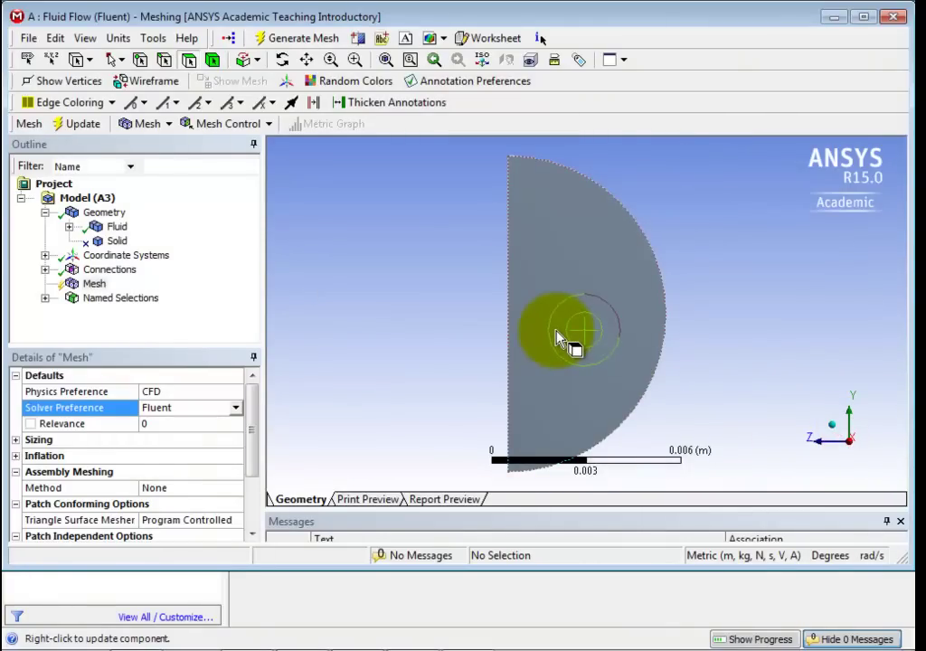
left_click(557, 339)
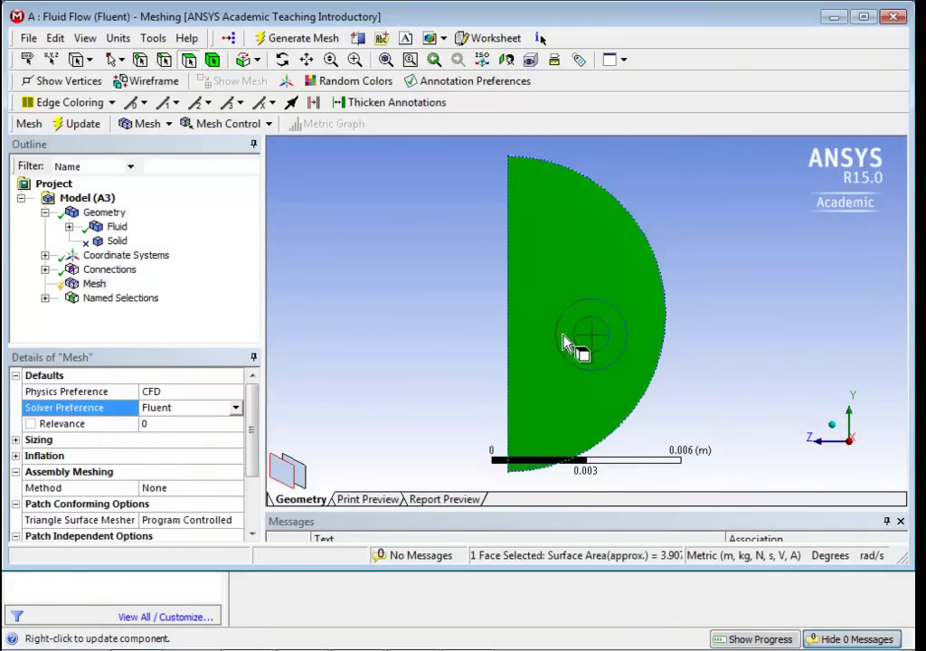
right_click(562, 344)
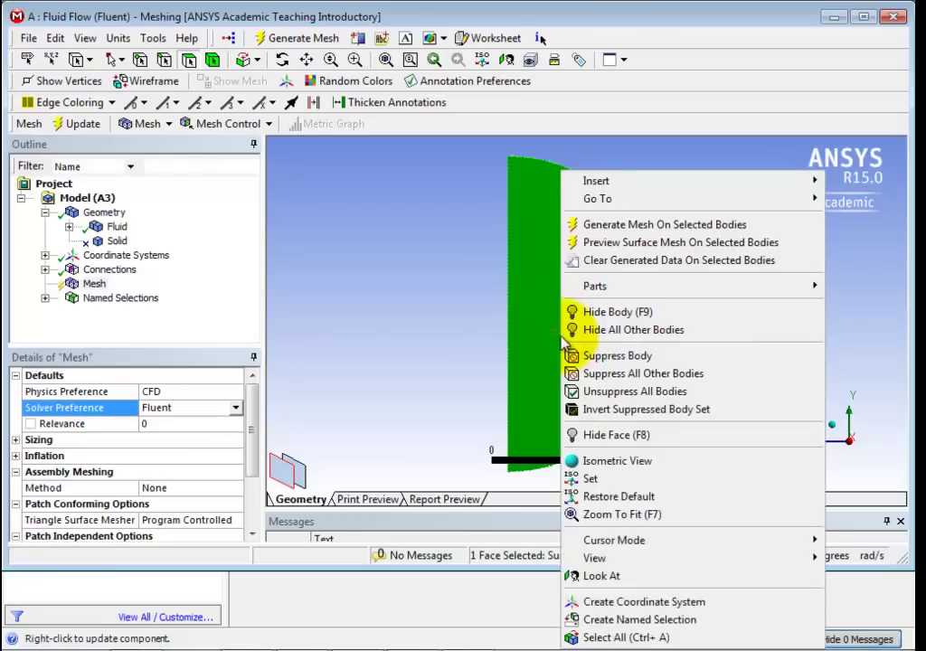
left_click(641, 620)
type("pressure outlet")
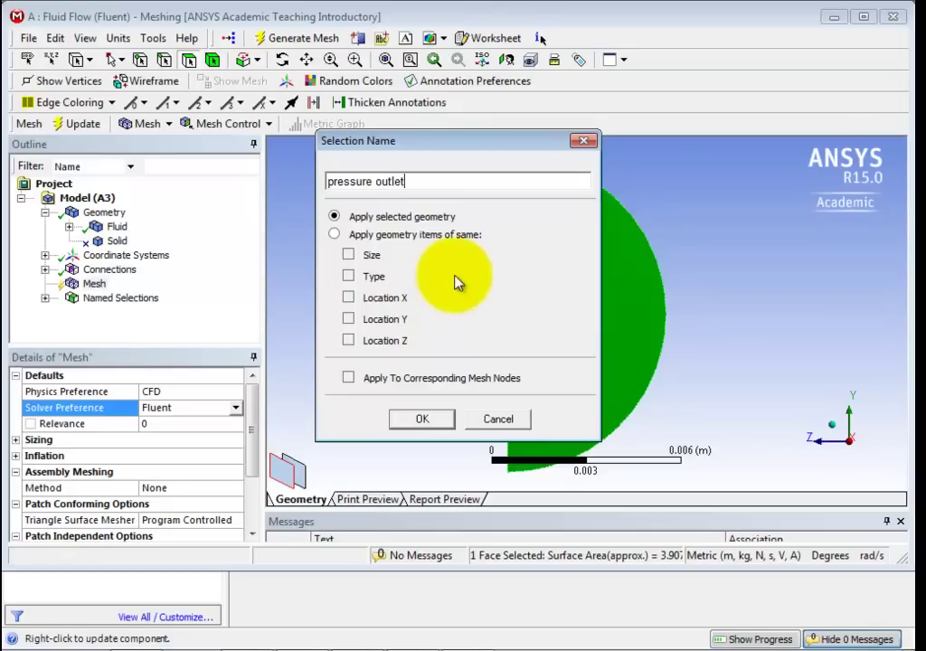
left_click(422, 419)
- In a Z-axis side view, select the large flat face and the probe's flat inner face
left_click(434, 423)
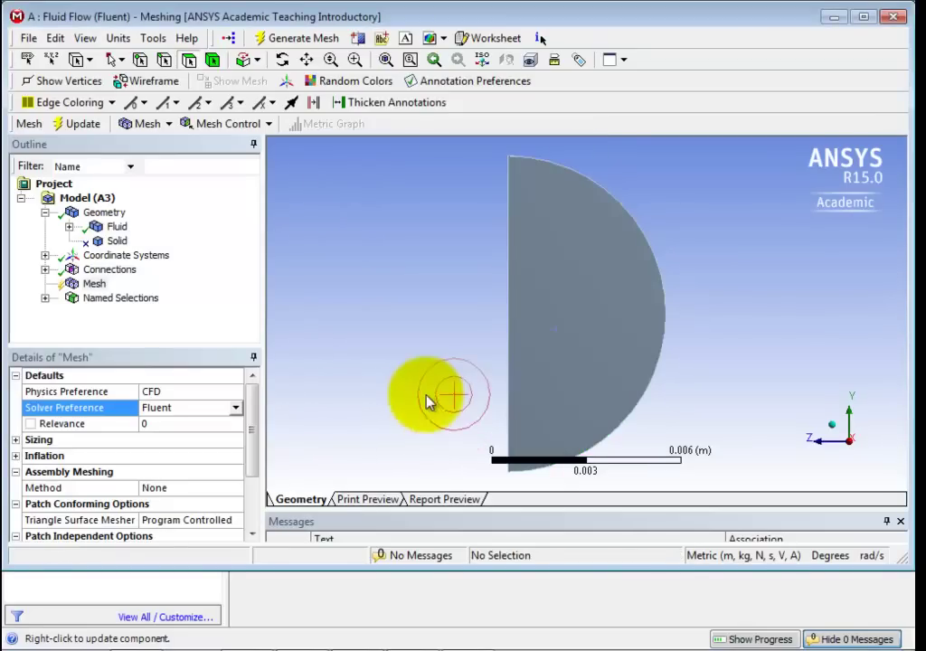
left_click(821, 452)
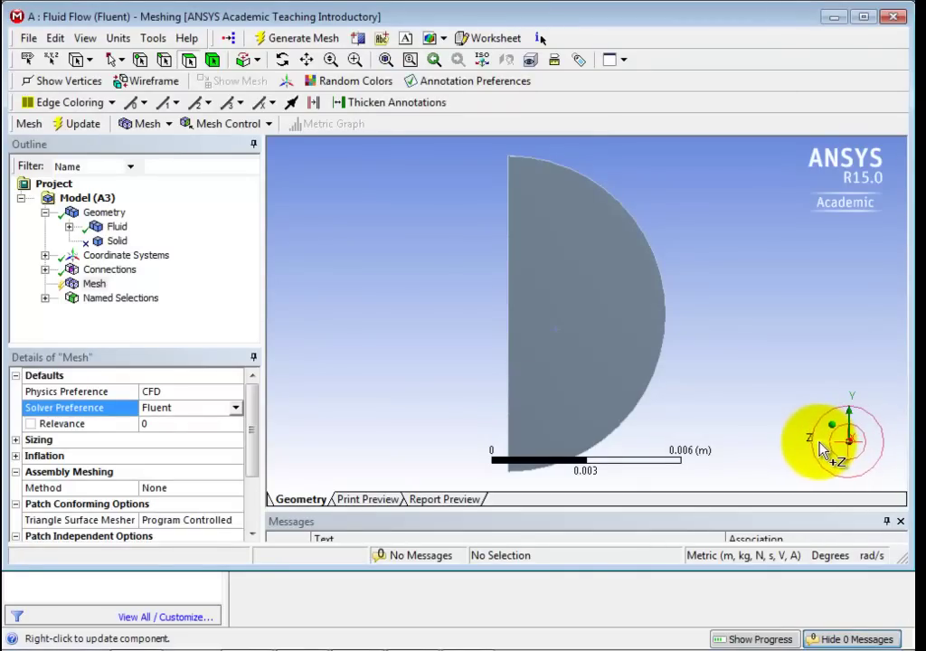
left_click(820, 452)
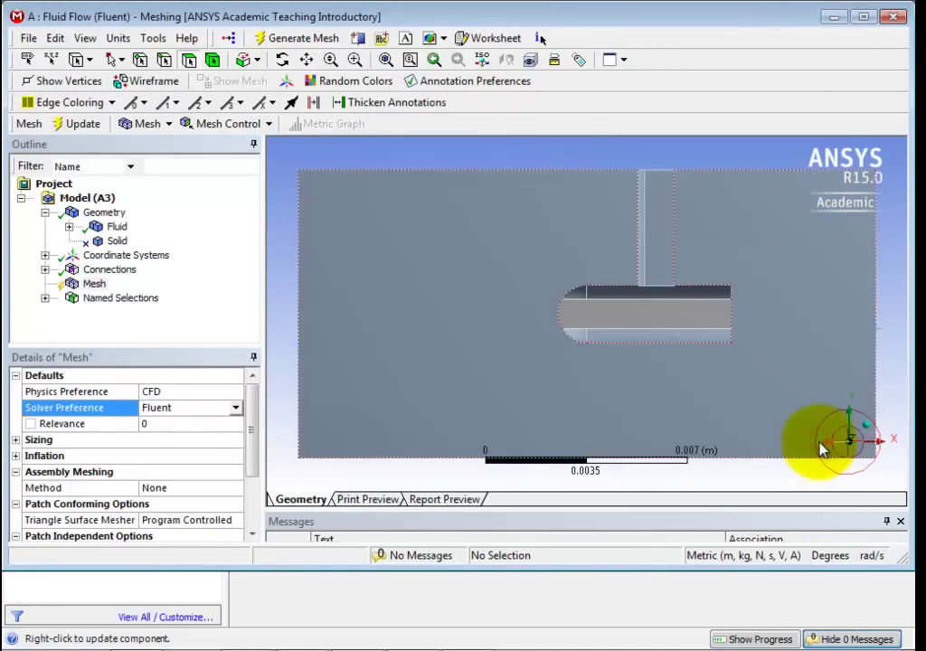
left_click(785, 304)
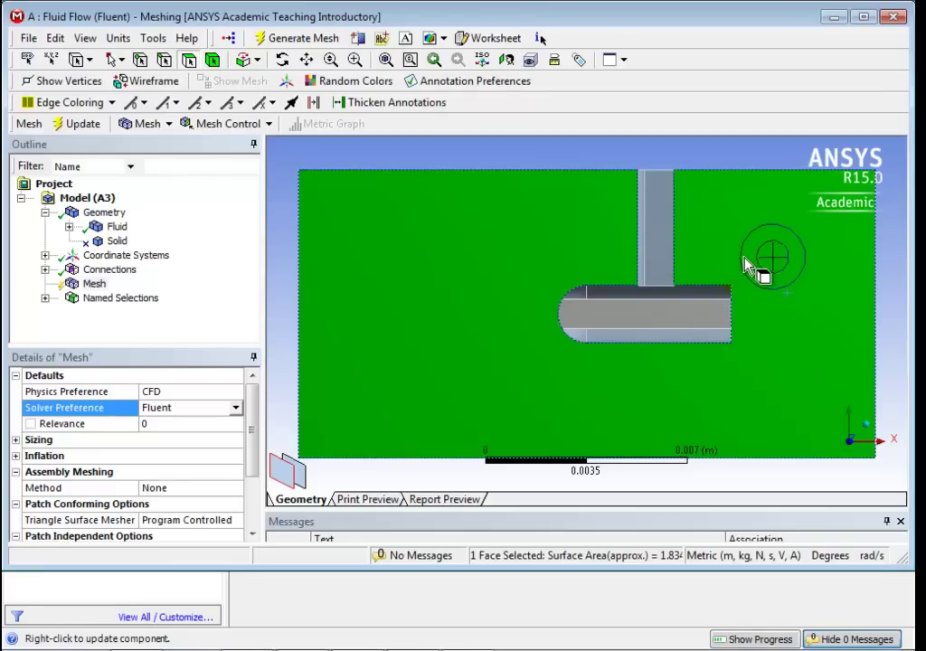
left_click(684, 327)
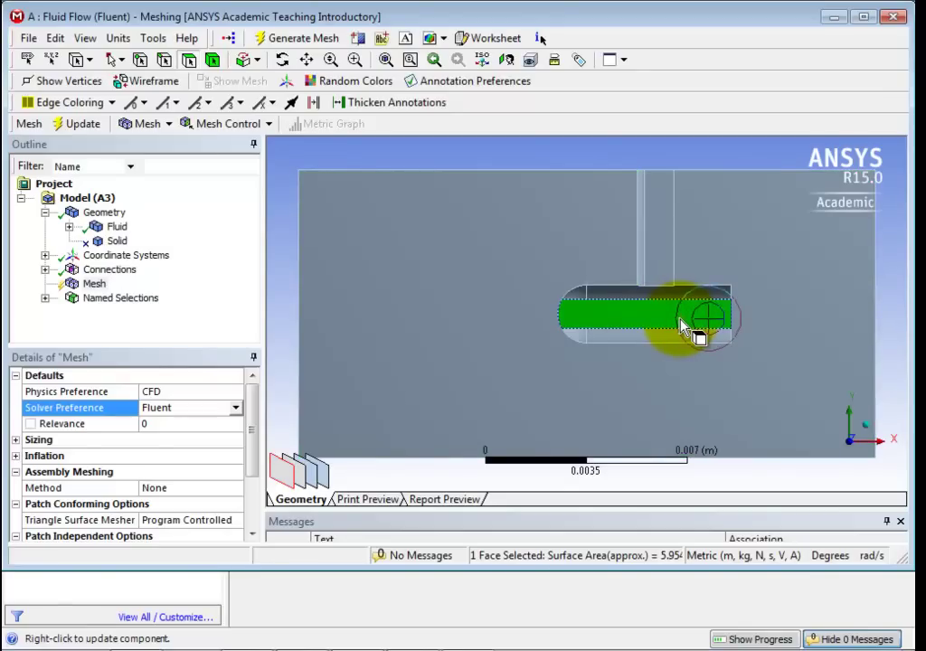
left_click(444, 362)
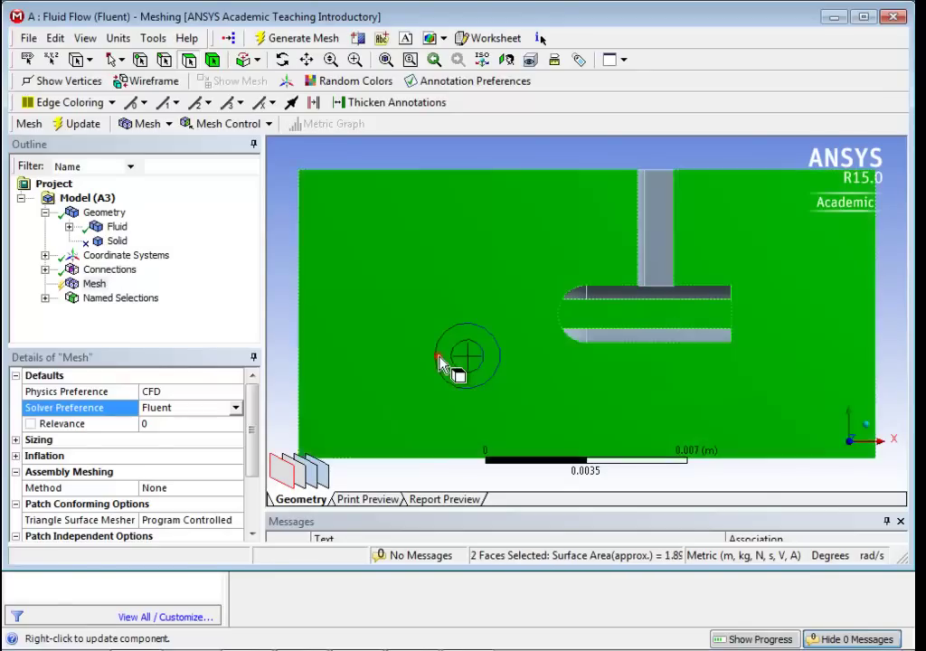
- Create a named selection 'symmetry' from the two selected flat faces
right_click(508, 301)
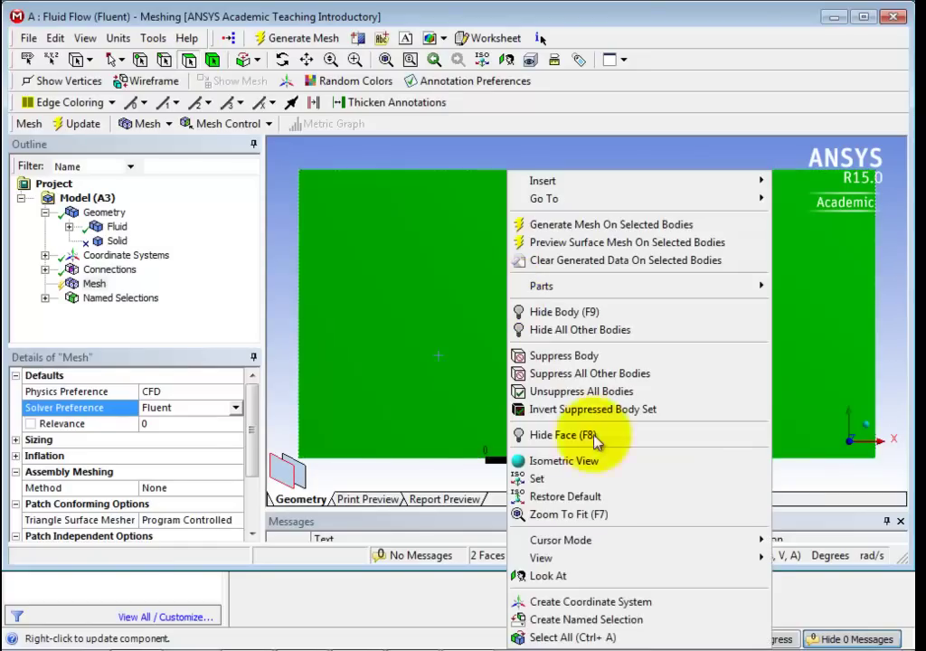
left_click(599, 618)
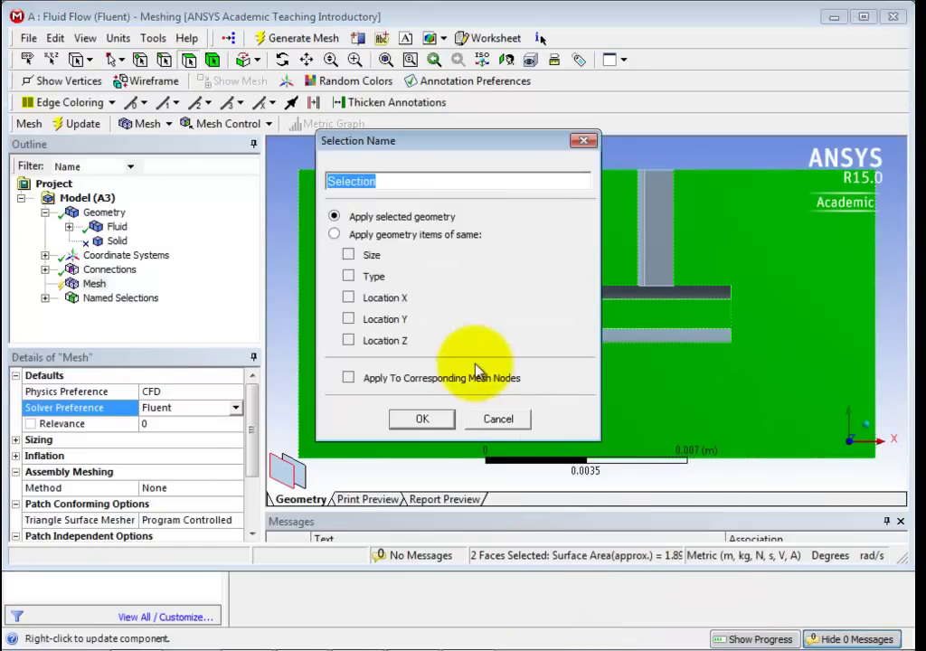
type("symmetry")
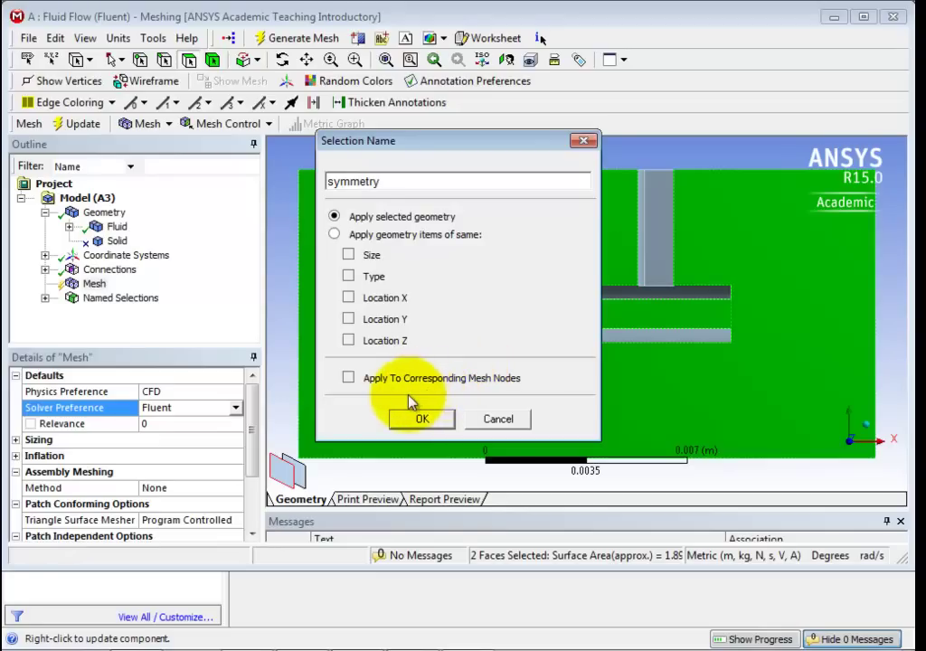
left_click(424, 420)
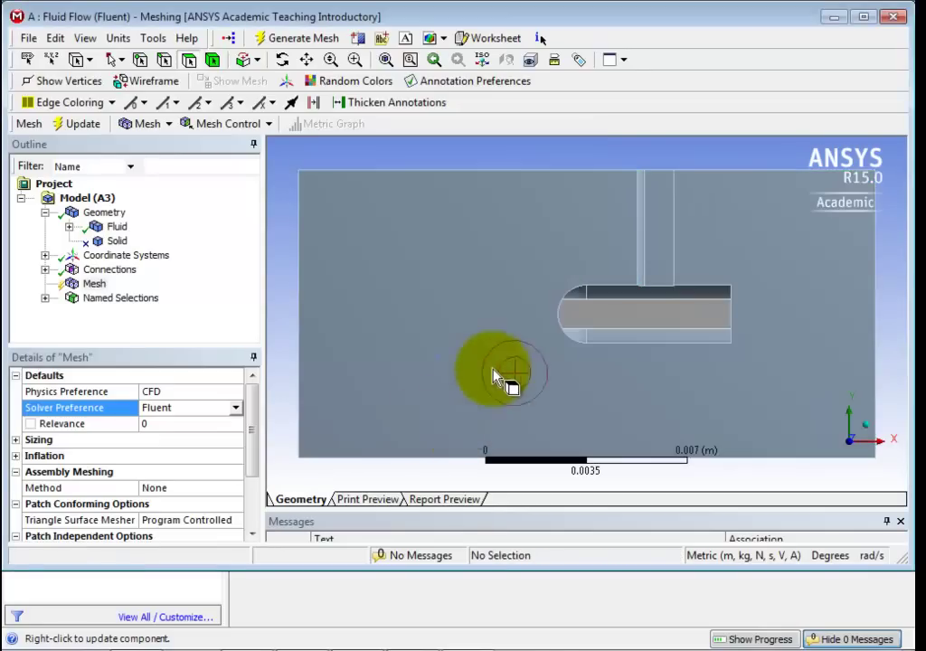
- In isometric view, name the curved outer surface 'far field' as a named selection
left_click(859, 430)
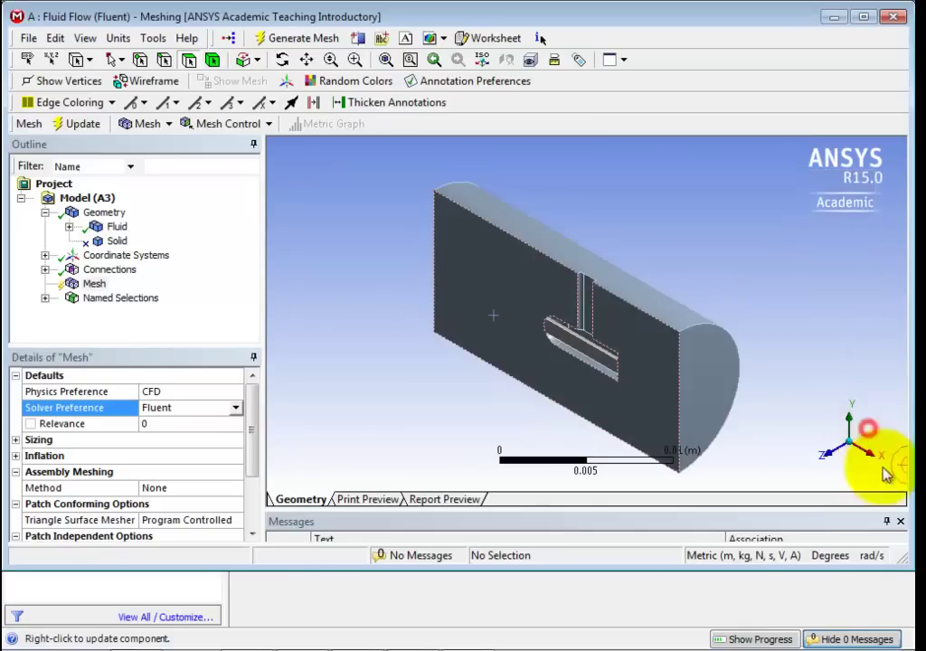
left_click(649, 305)
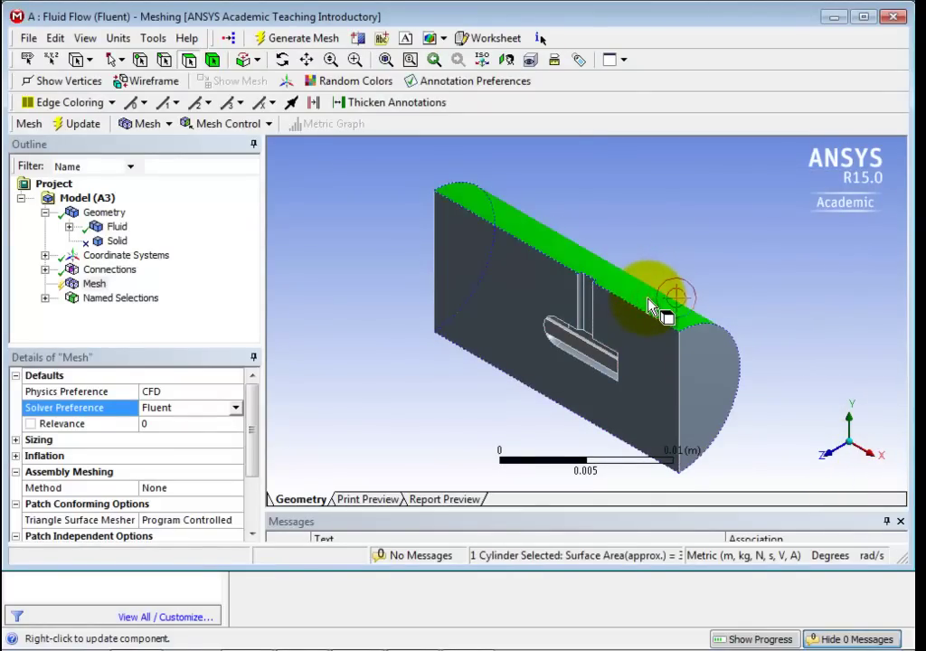
right_click(647, 299)
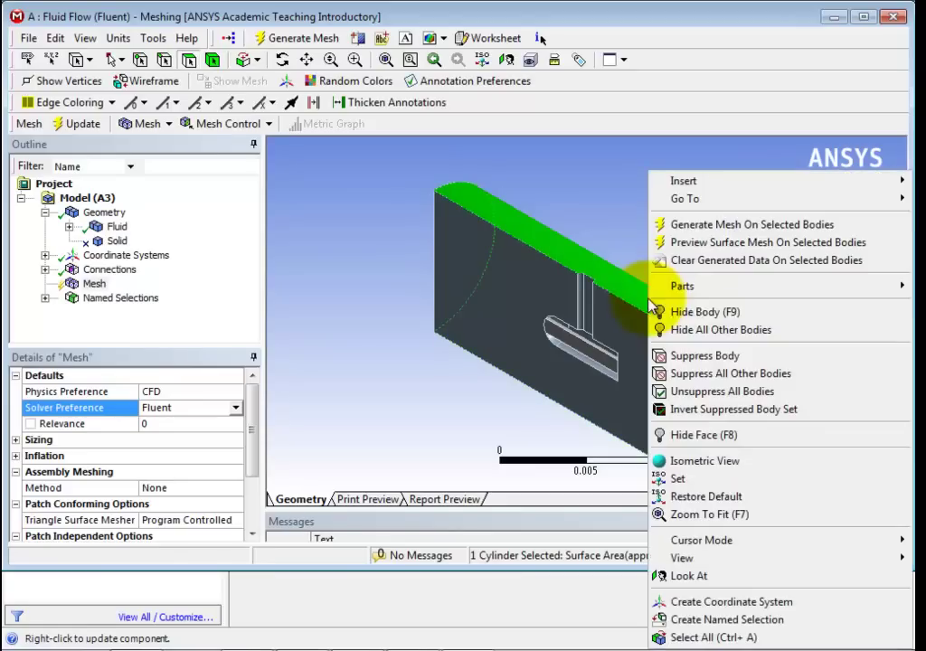
left_click(739, 618)
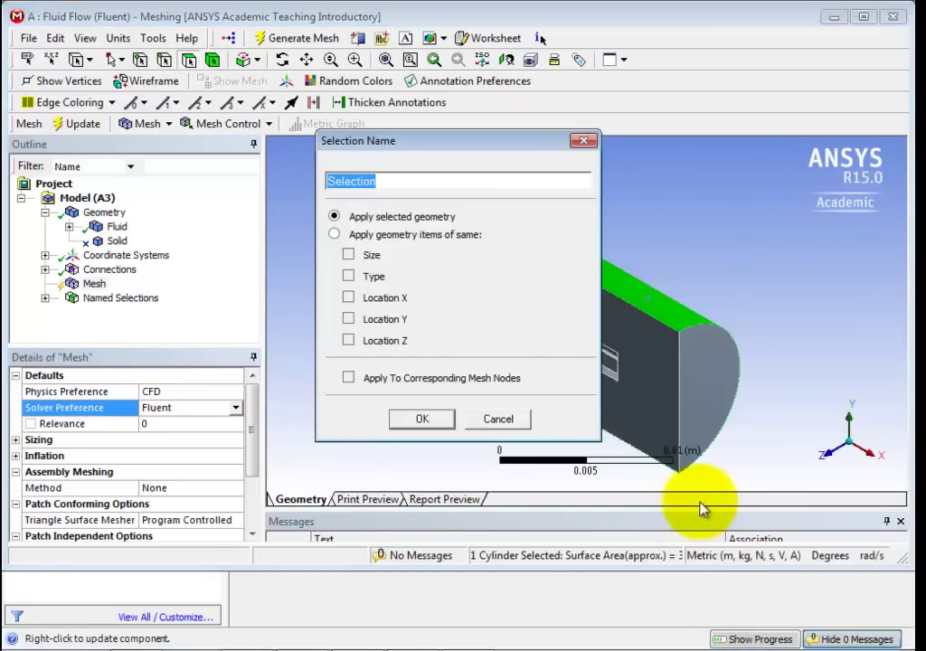
type("farf")
type("field")
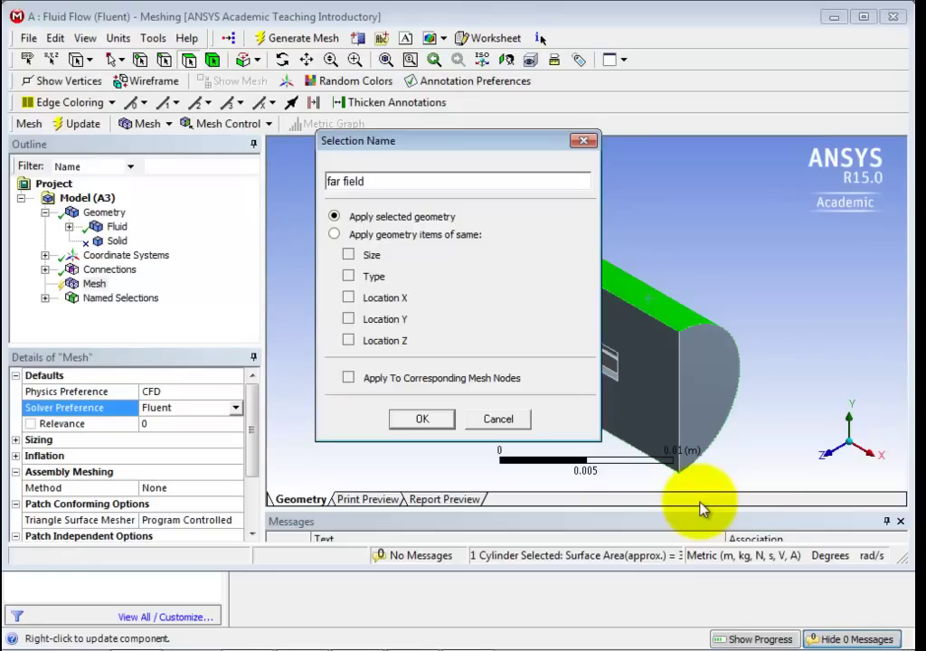
left_click(428, 430)
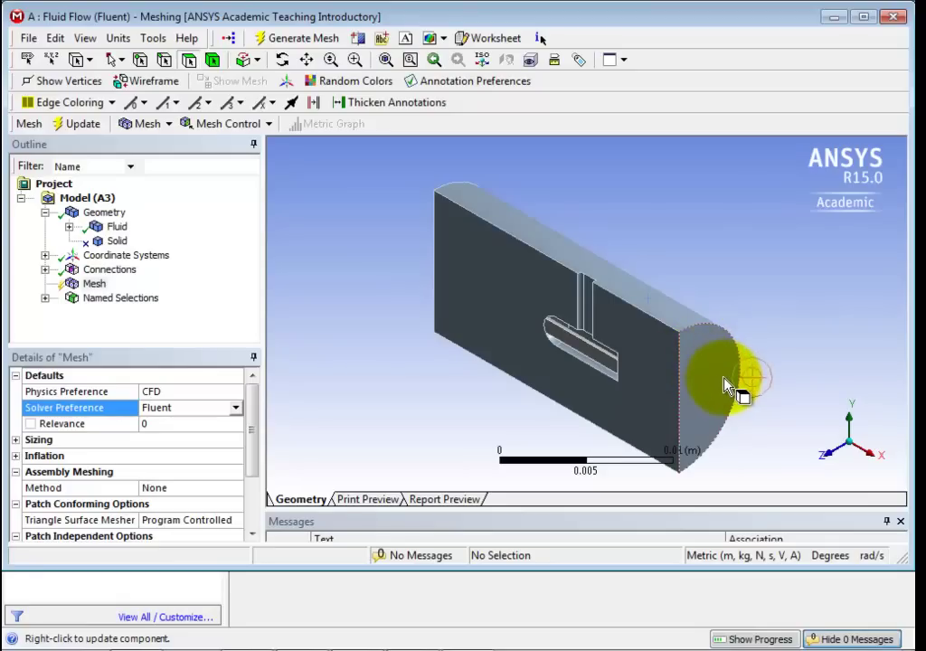
left_click(653, 301)
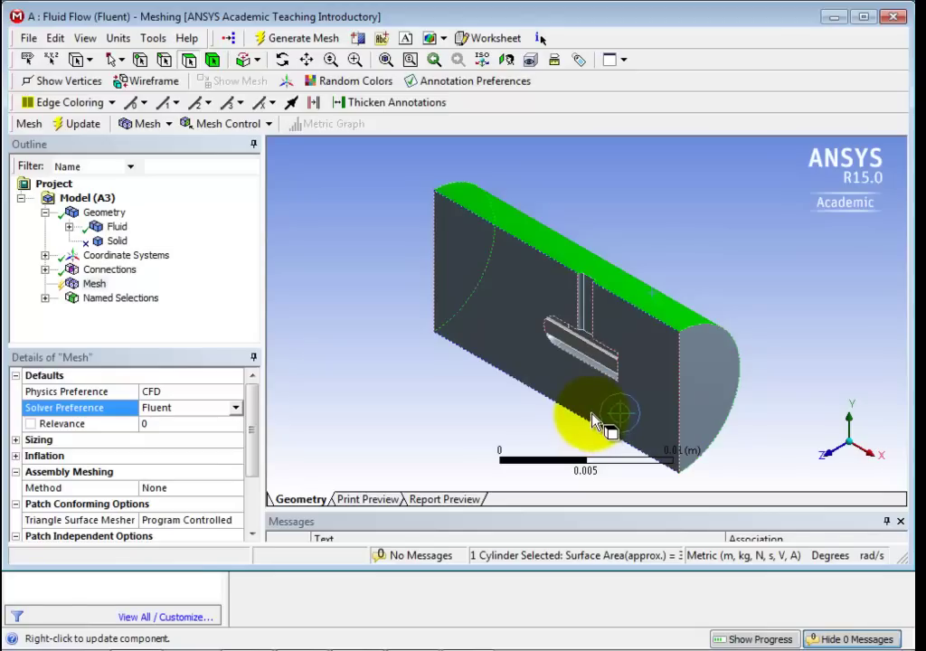
- Check the velocity inlet, pressure outlet and far field named selections on the model
left_click(45, 299)
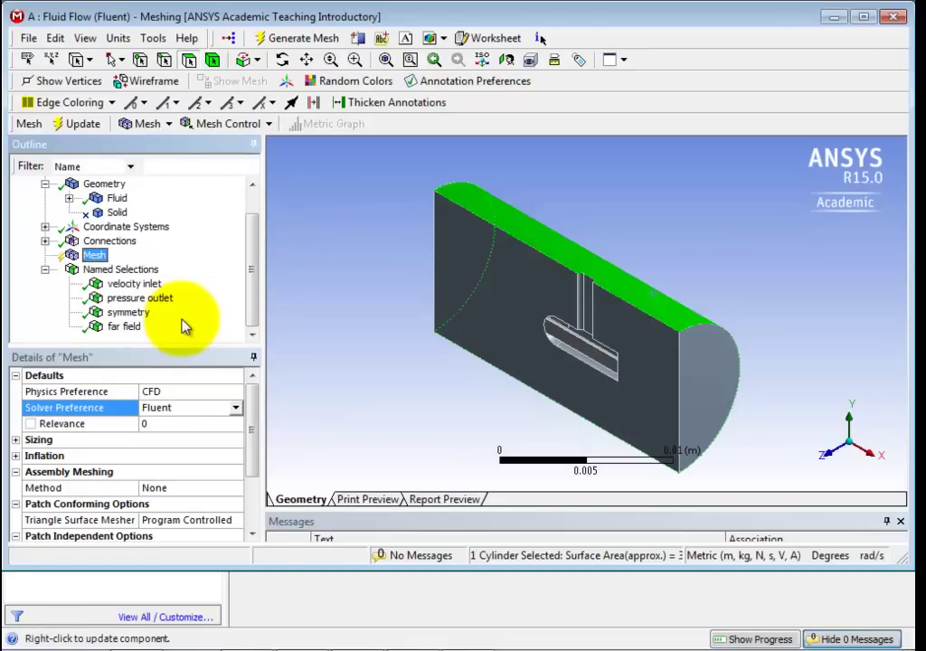
left_click(127, 284)
left_click(136, 298)
left_click(124, 326)
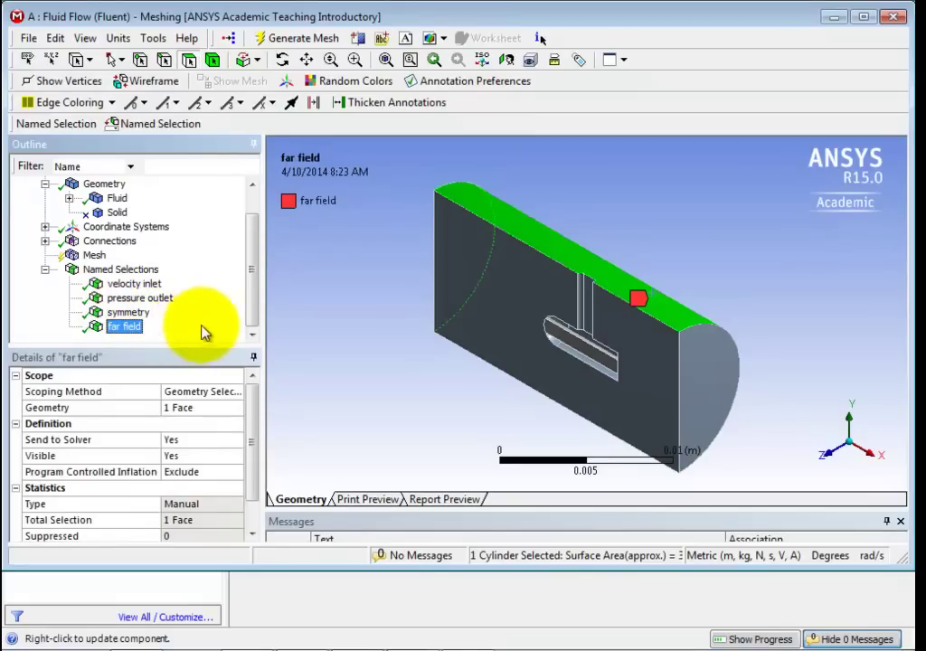
left_click(94, 256)
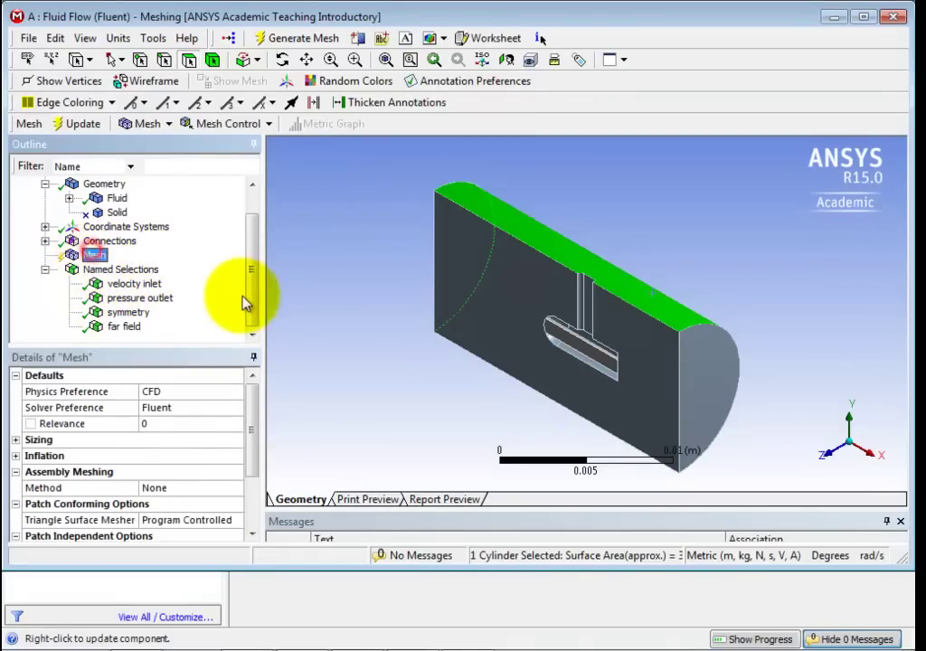
- Generate the fluid-domain mesh, view it along the Z axis, and update it
right_click(94, 257)
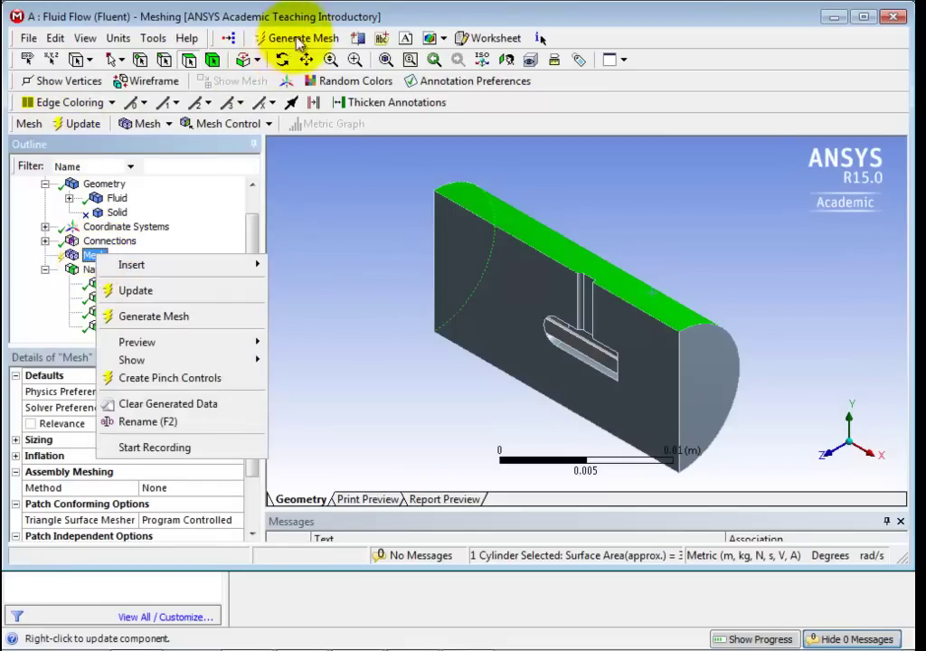
left_click(166, 318)
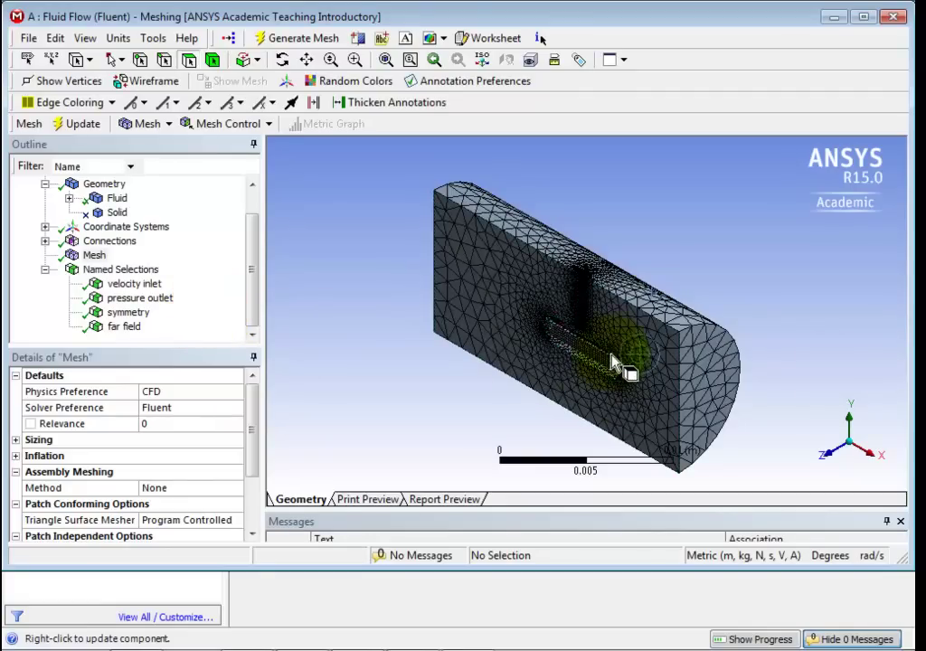
left_click(830, 452)
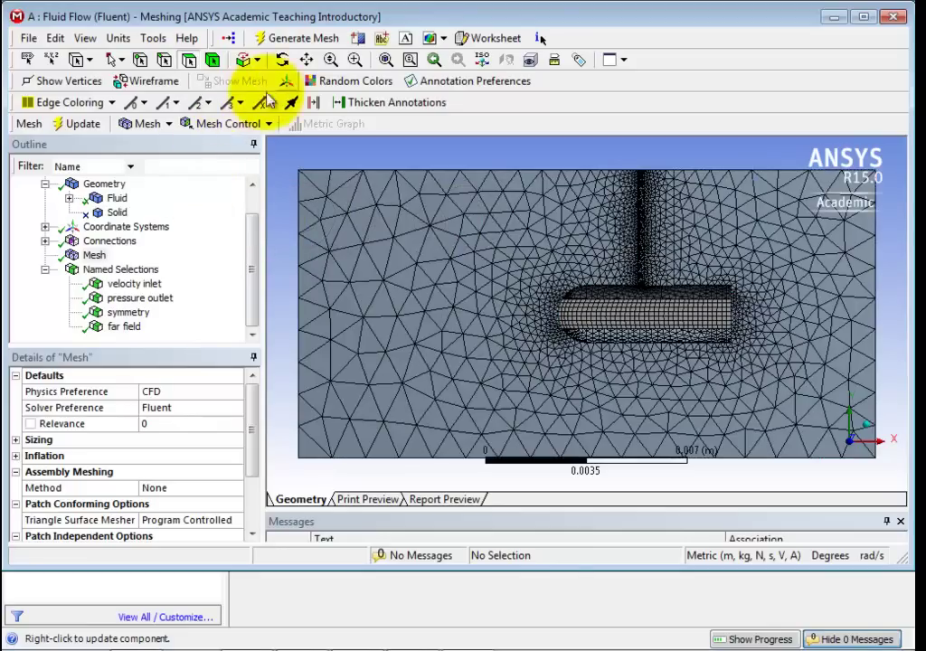
left_click(77, 125)
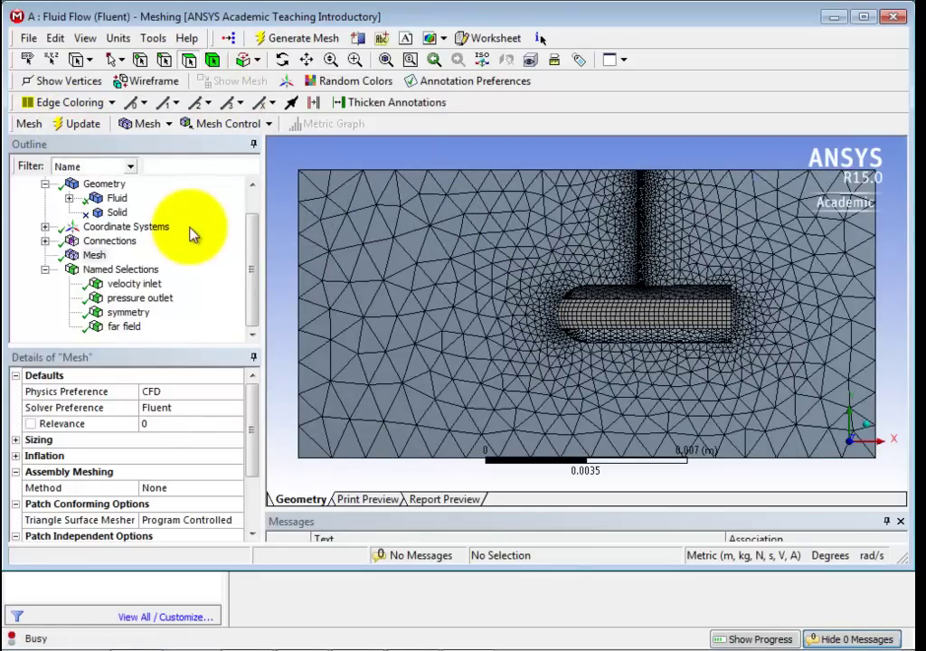
- Return to Workbench and save the project as basic_probe_fluent in Downloads
left_click(895, 18)
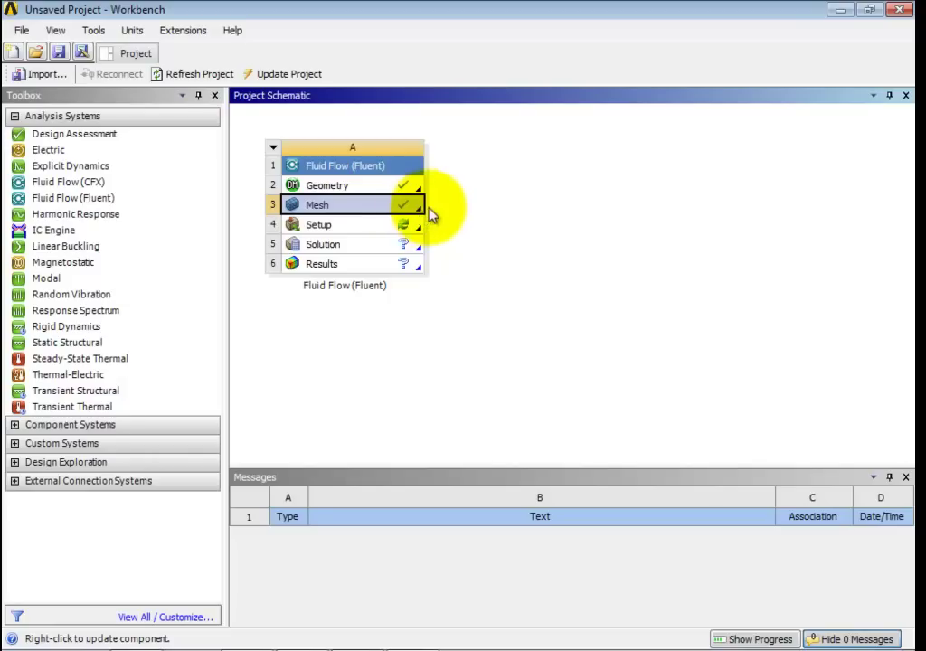
left_click(58, 53)
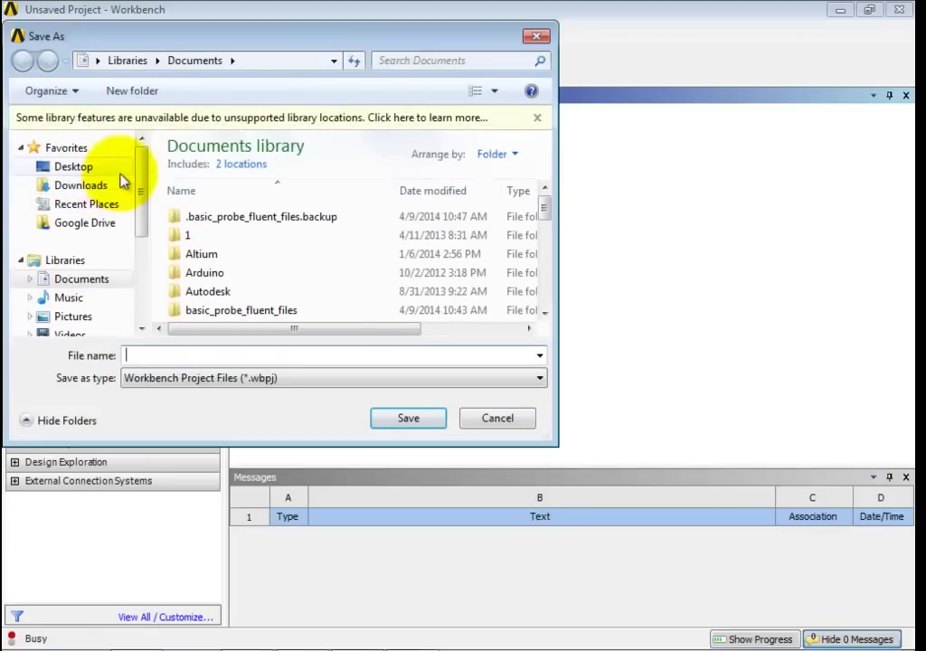
left_click(59, 185)
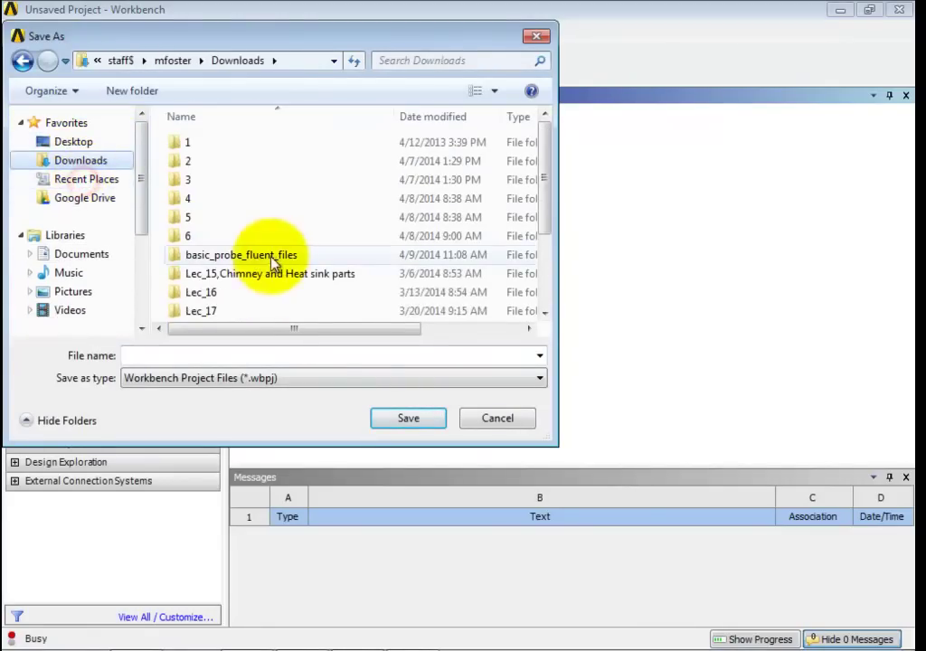
left_click(219, 353)
type("basic_probe_fluent")
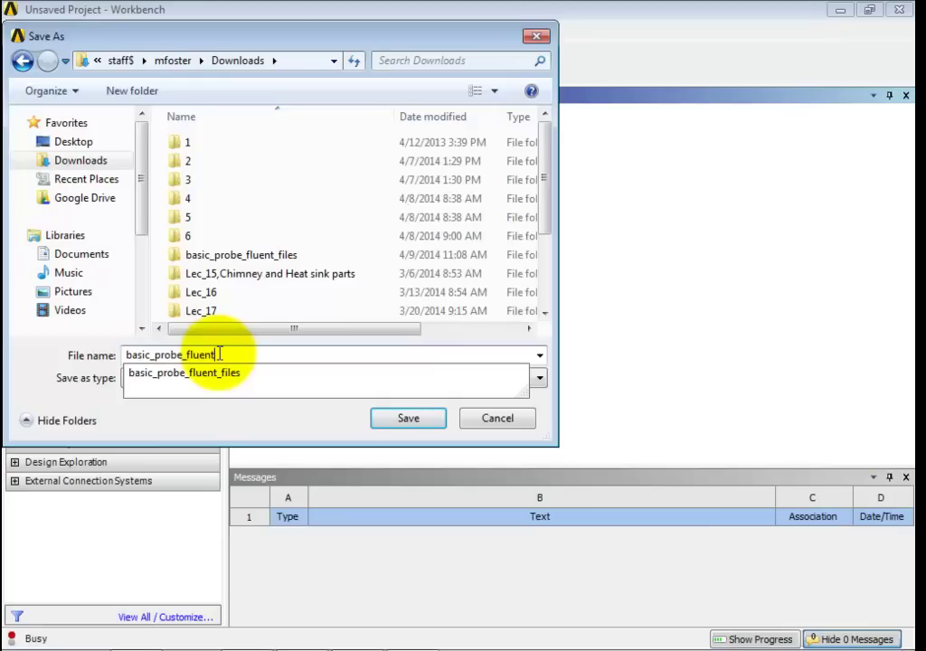
key("Return")
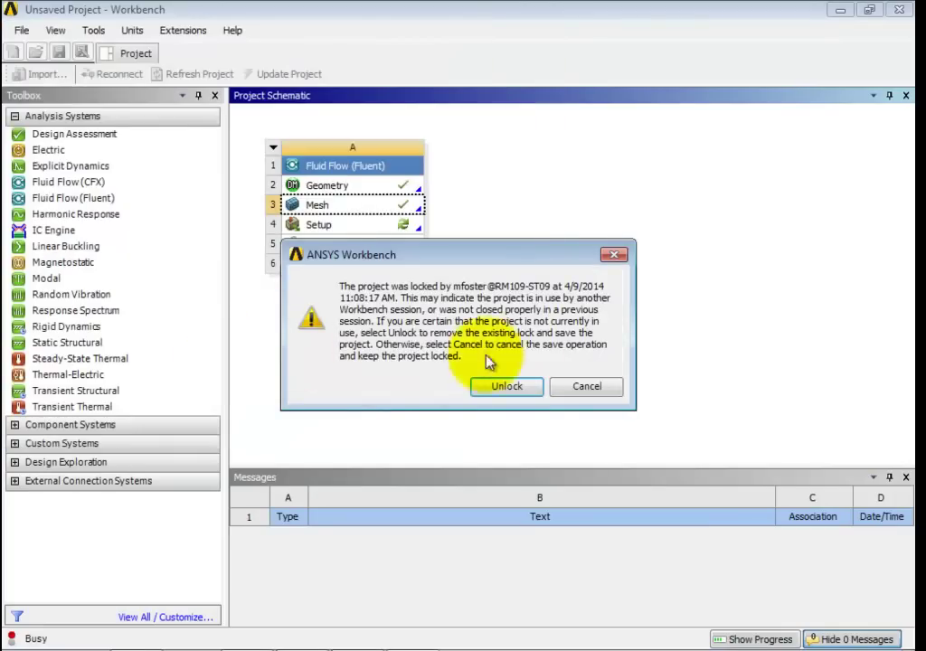
left_click(517, 386)
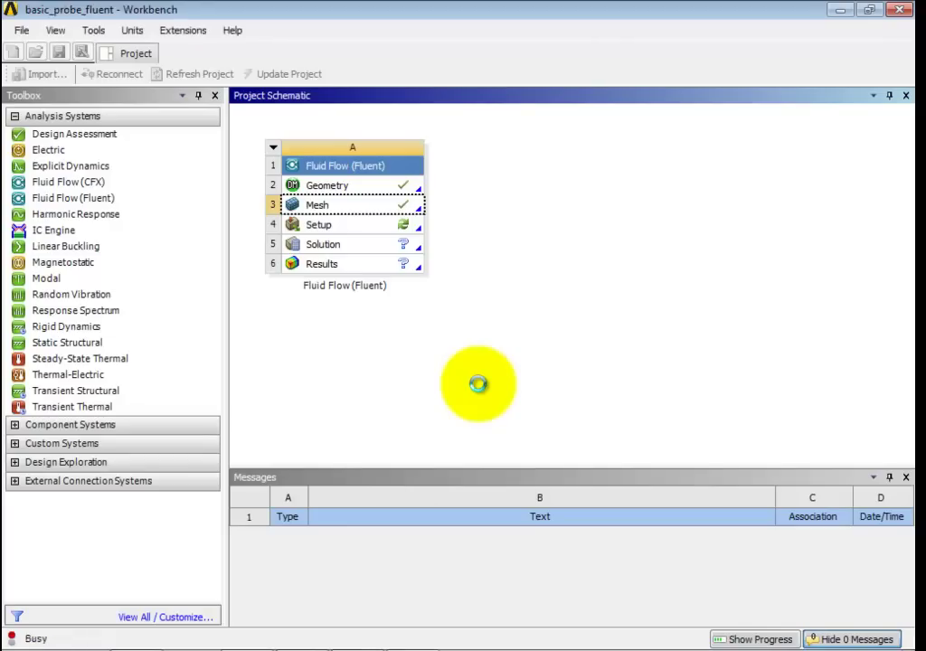
- Launch Fluent from the Setup cell with the default launcher options
left_click(380, 233)
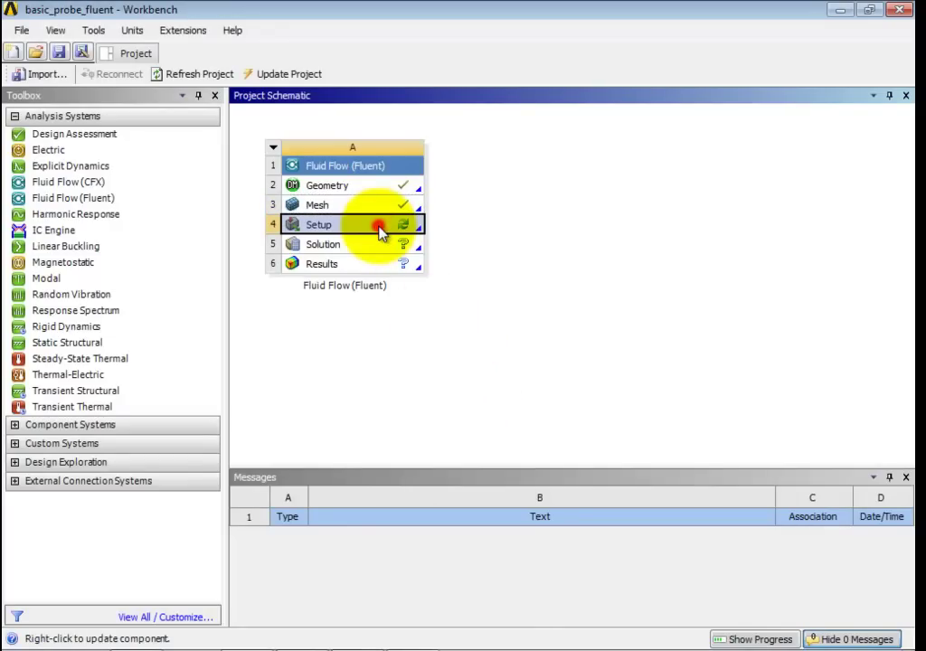
double_click(381, 233)
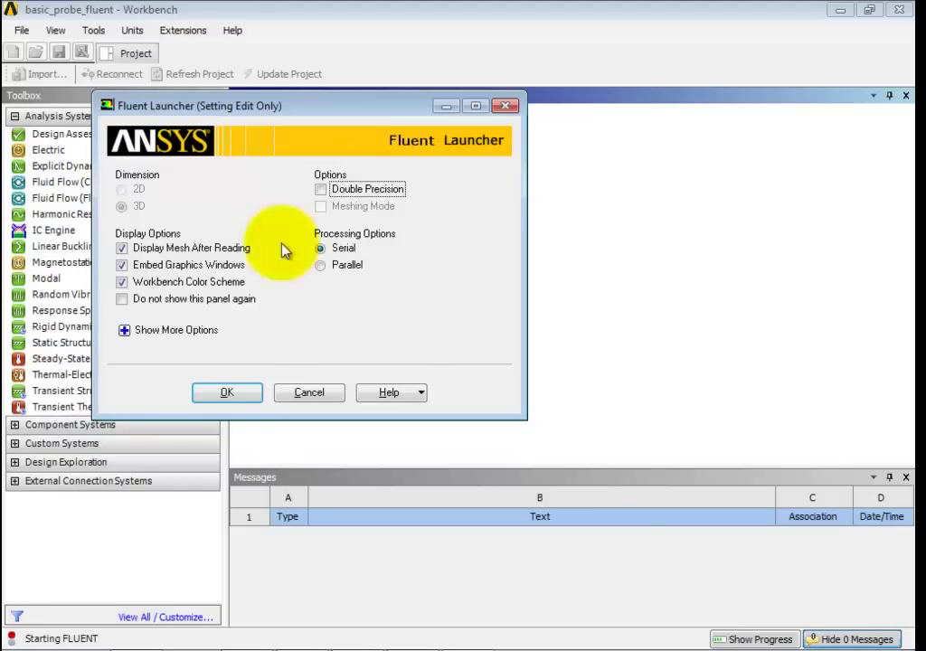
left_click(226, 393)
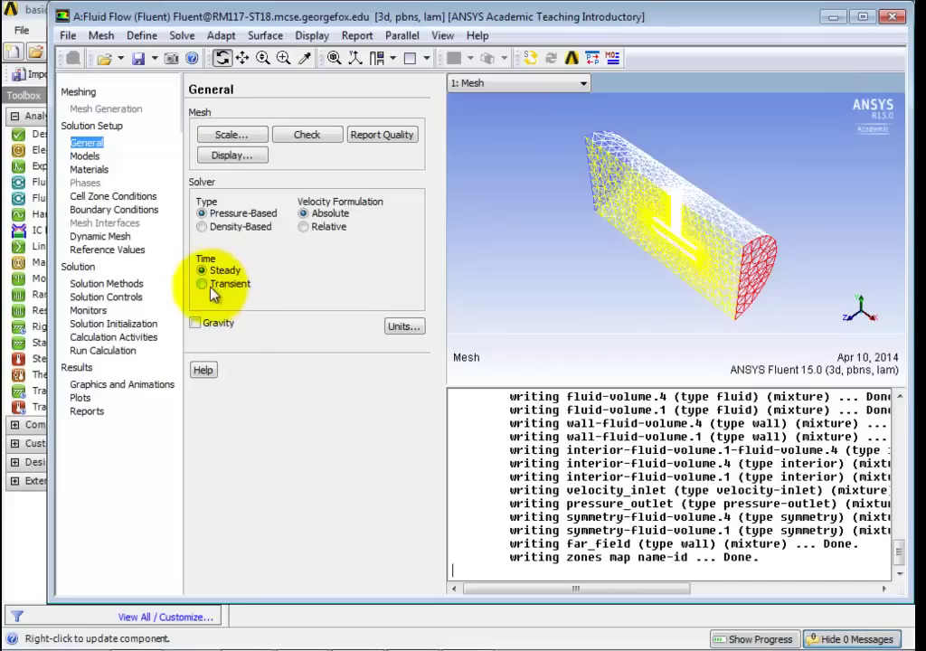
- Try the density-based solver, revert to pressure-based, and show the Models list
left_click(238, 231)
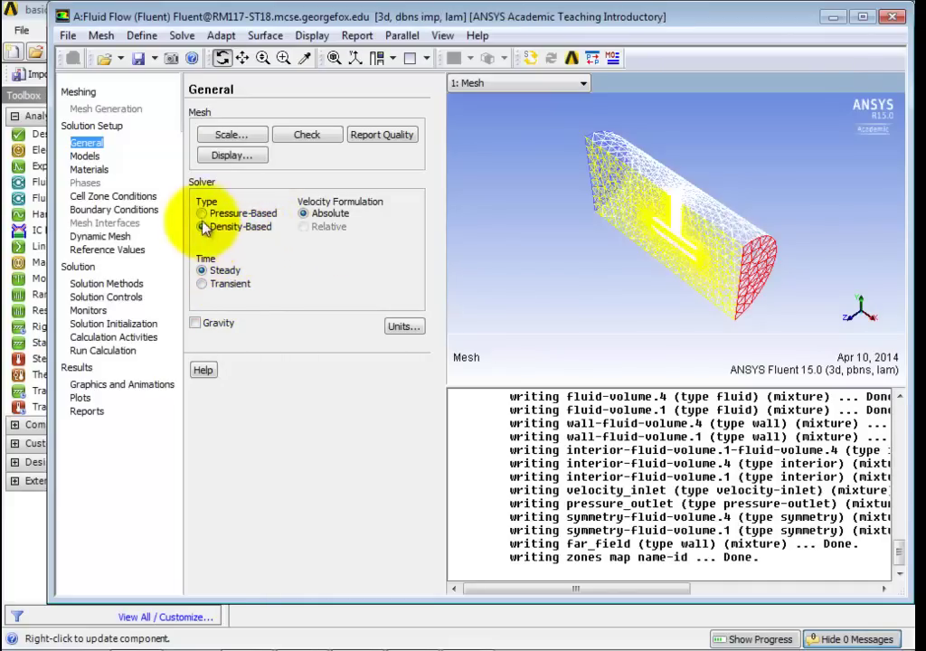
left_click(202, 213)
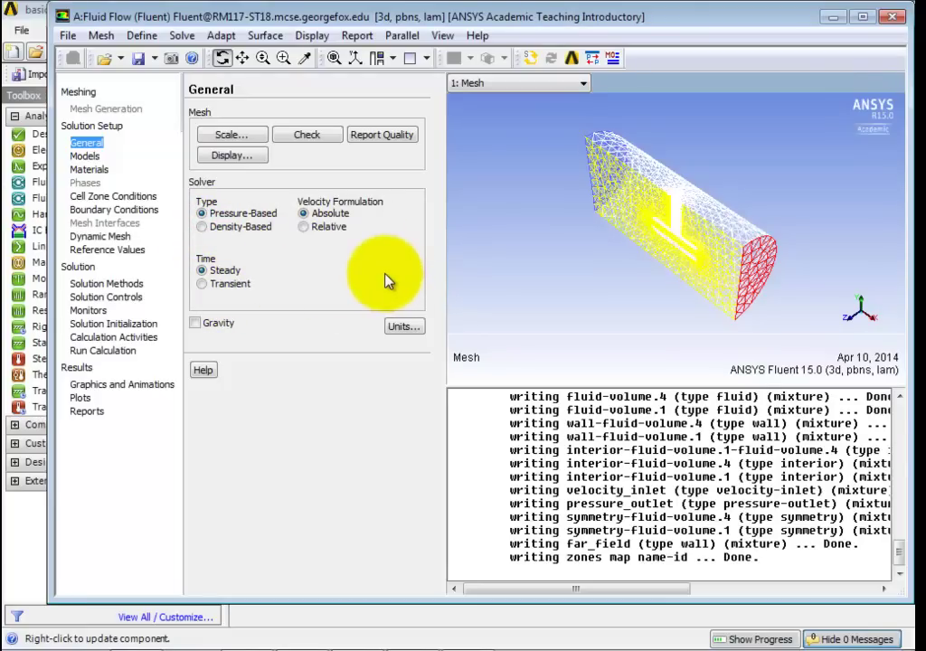
left_click(85, 156)
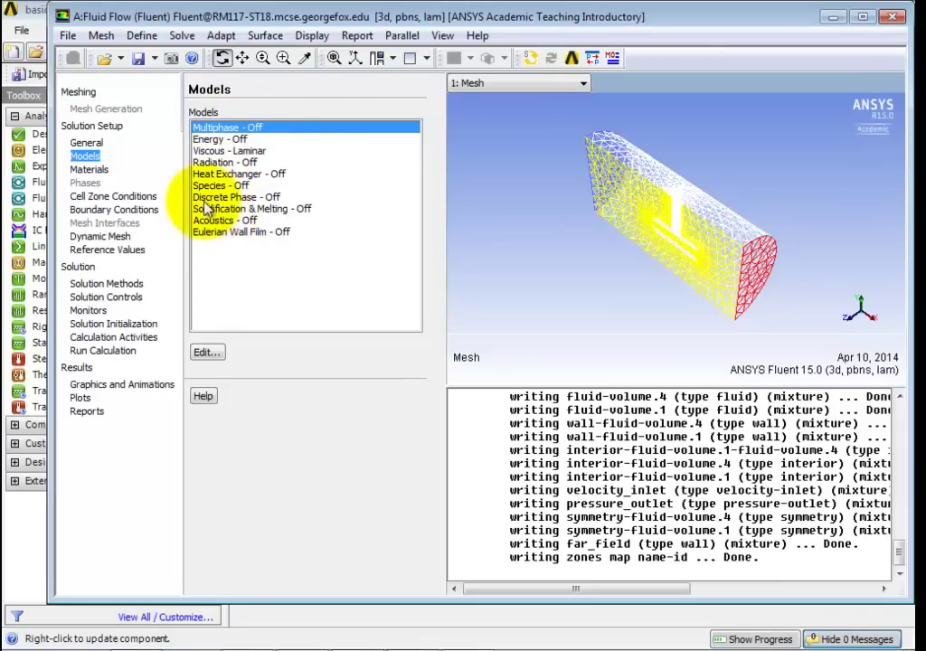
- Change the Viscous model from Laminar to standard k-epsilon with standard wall functions
left_click(222, 151)
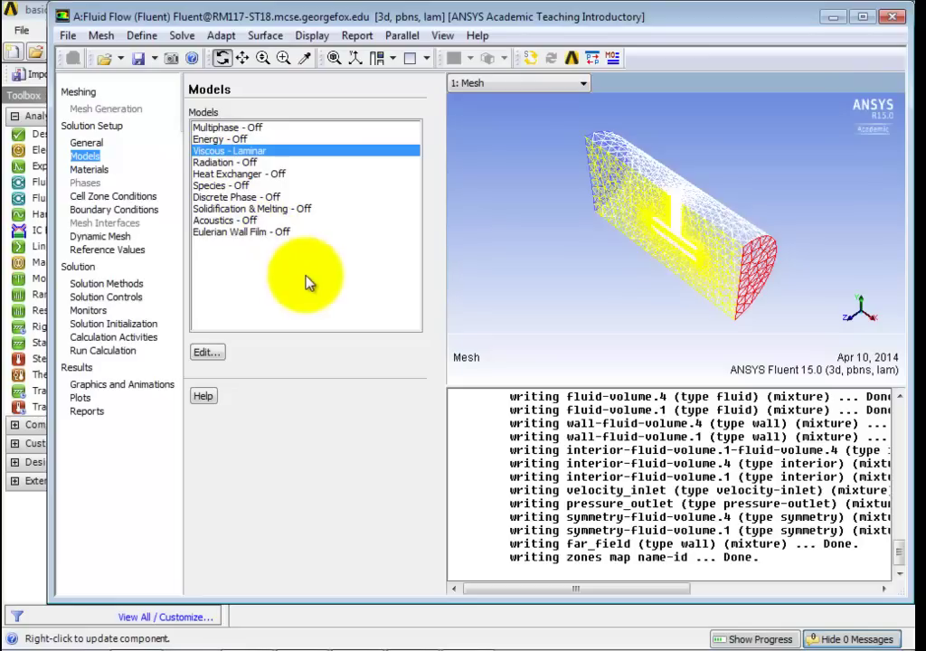
left_click(222, 354)
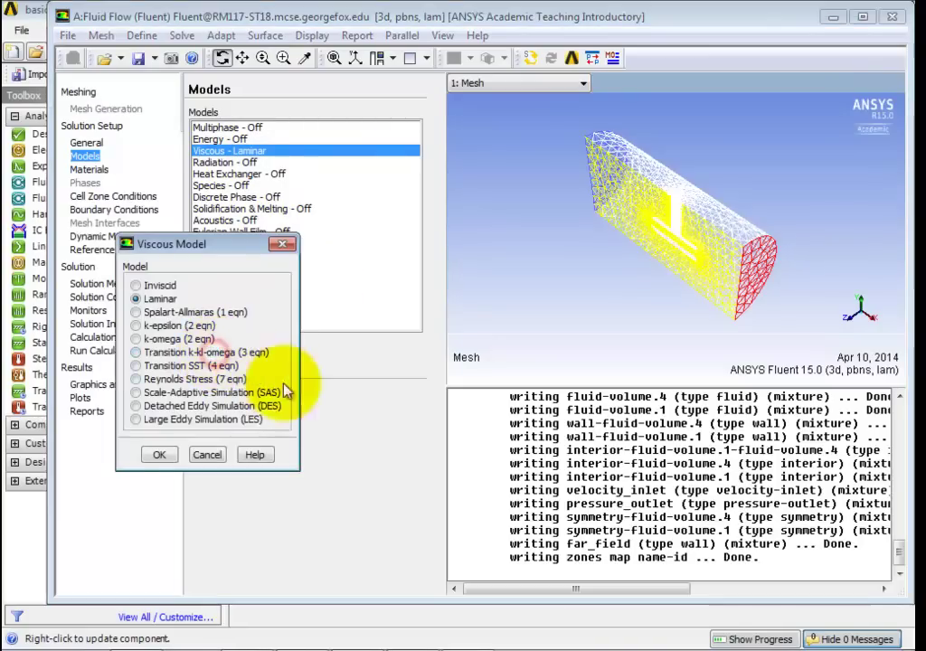
left_click_drag(226, 246, 352, 164)
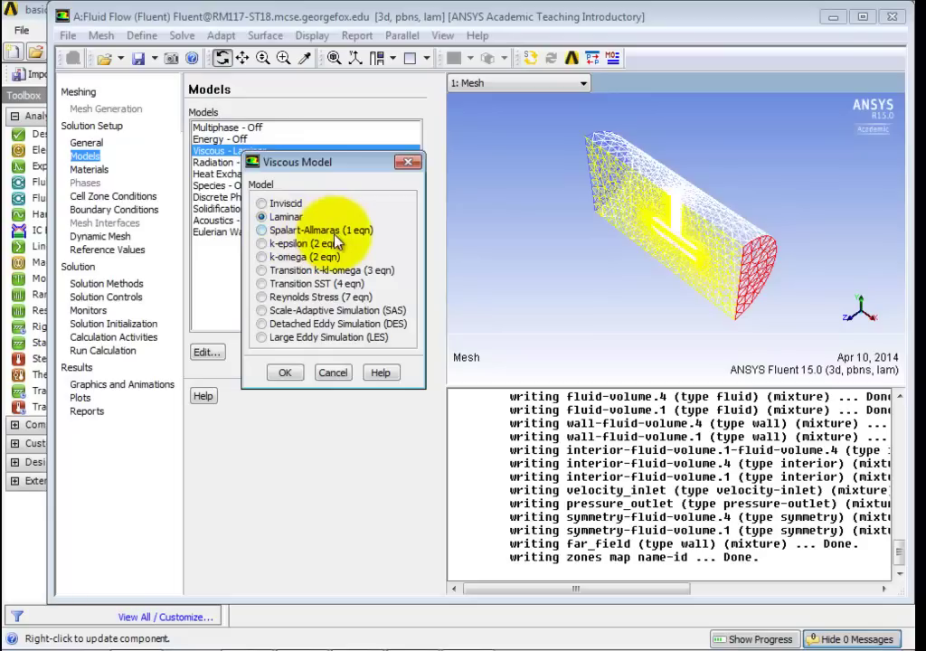
left_click(264, 243)
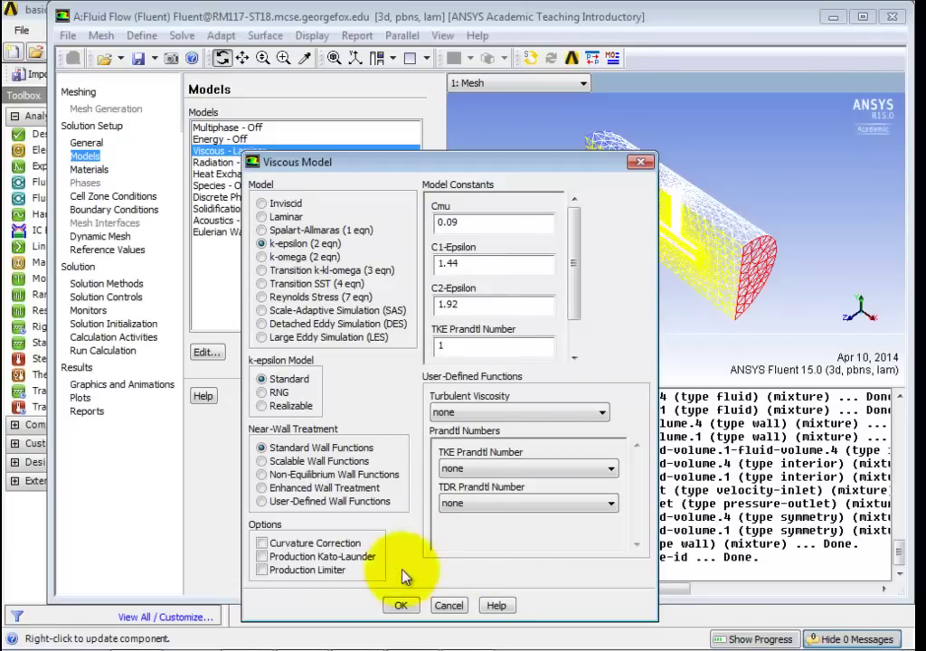
left_click(402, 604)
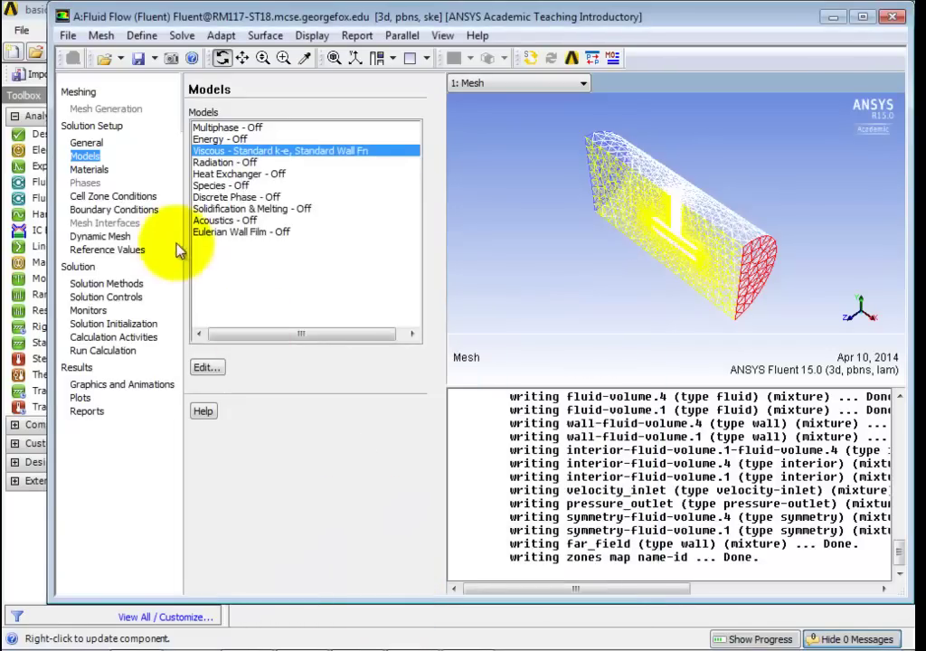
left_click(91, 170)
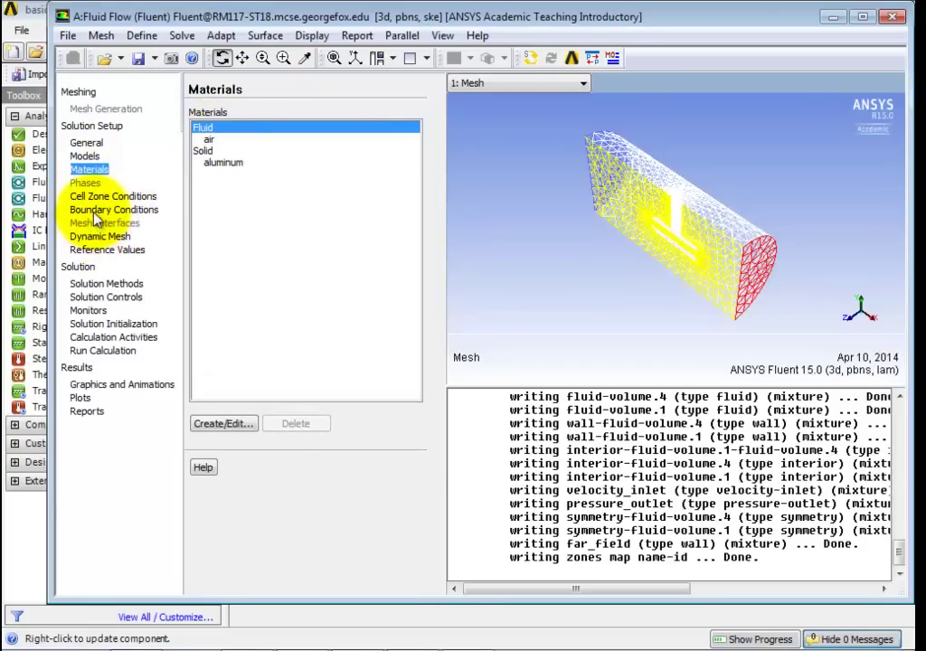
- Inspect the velocity_inlet, pressure_outlet and far_field boundary zones
left_click(98, 211)
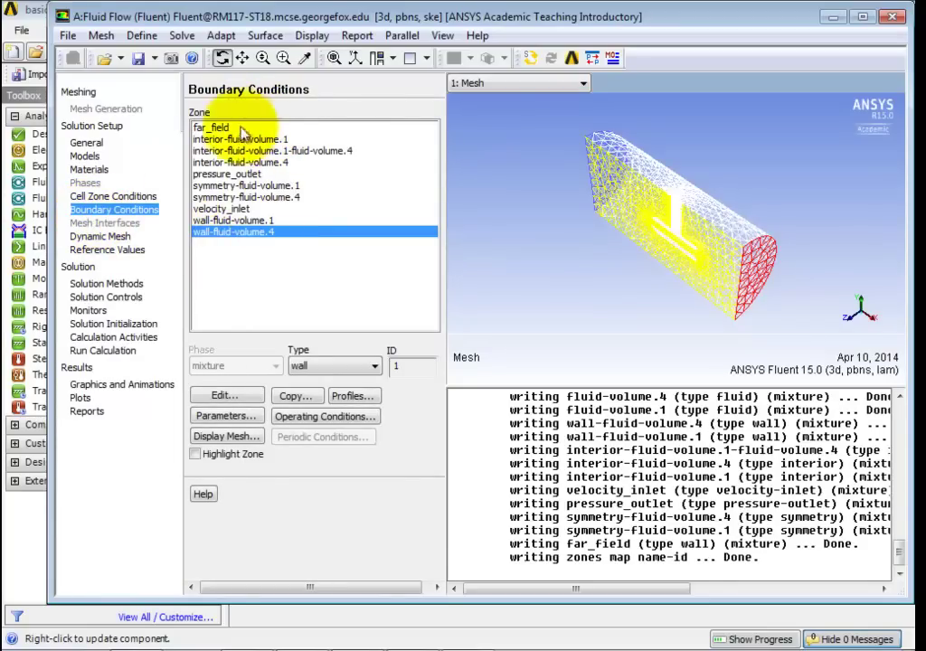
left_click(211, 209)
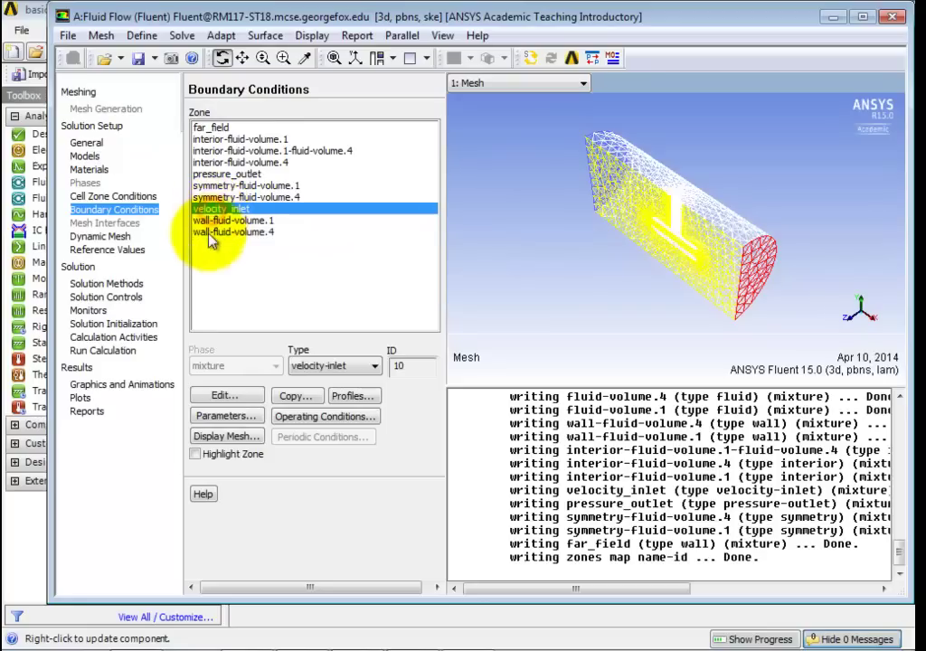
left_click(215, 173)
left_click(213, 128)
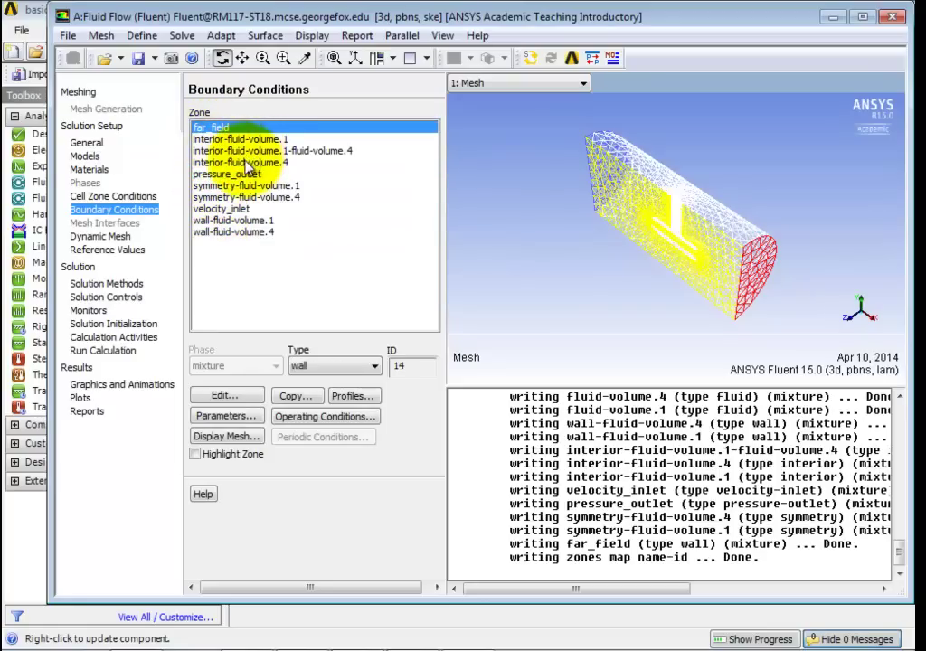
left_click(230, 212)
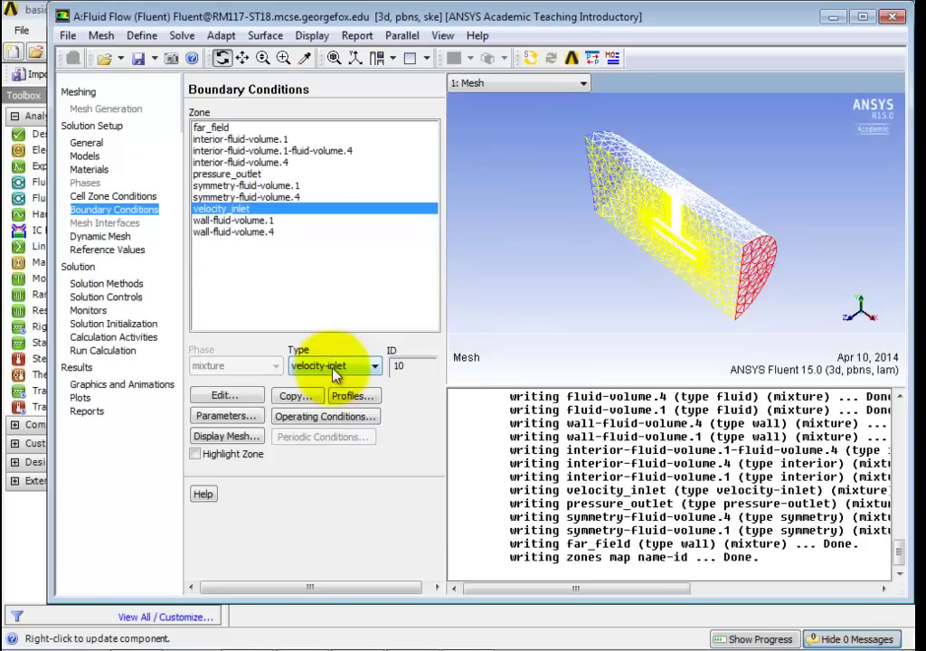
- Confirm pressure_outlet keeps its pressure-outlet boundary type
left_click(230, 173)
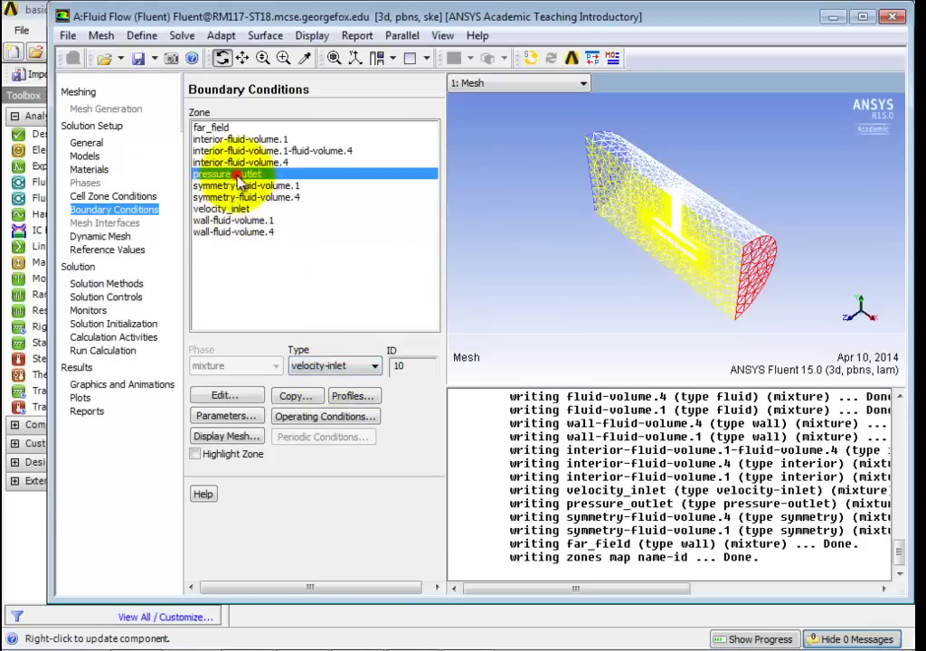
left_click(341, 372)
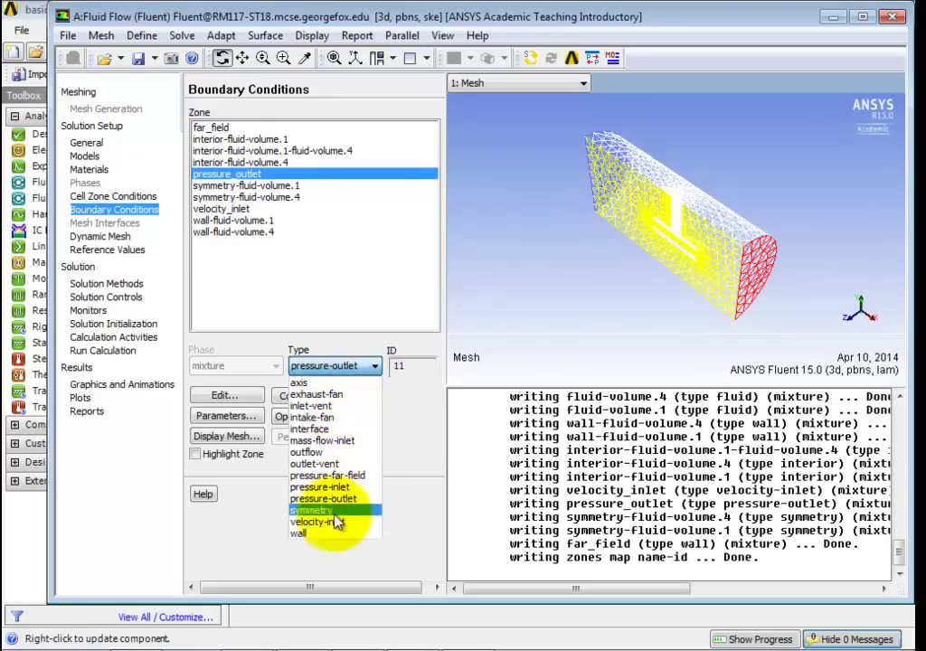
left_click(357, 361)
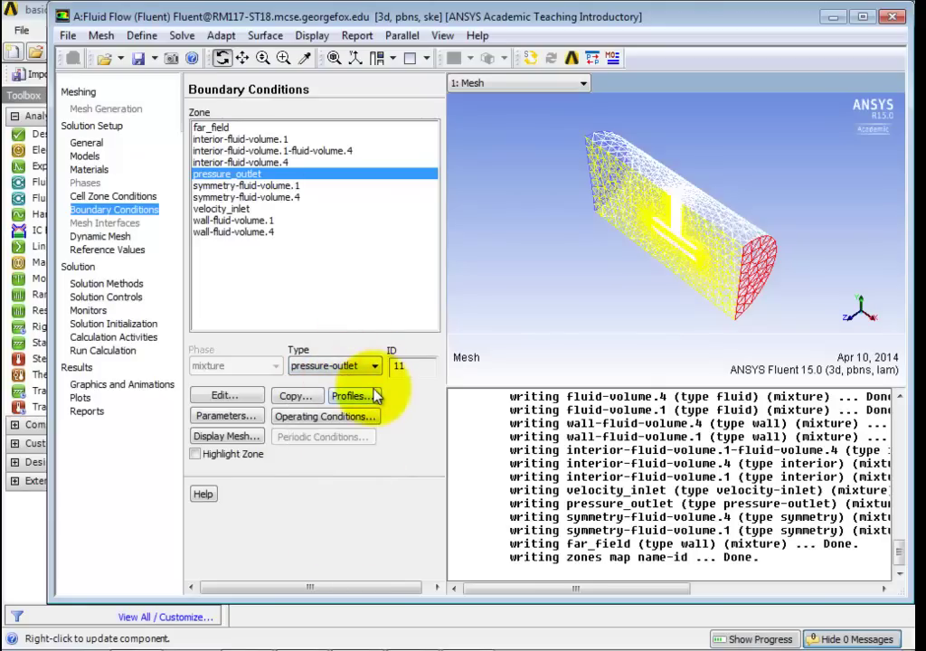
left_click(233, 208)
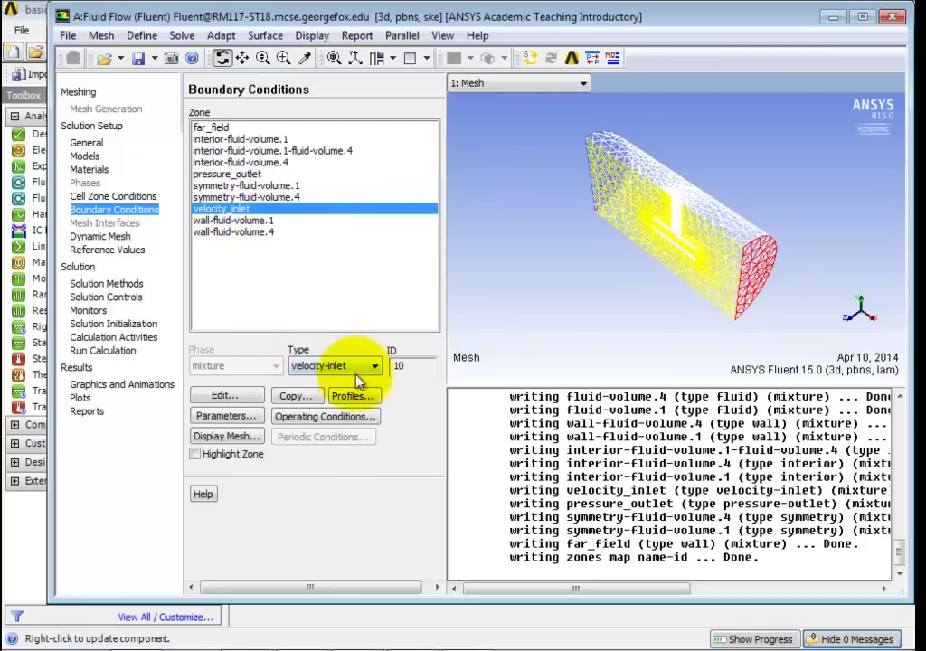
- Set velocity_inlet to 30 m/s with 5% intensity and 0.01 m turbulent length scale
left_click(233, 395)
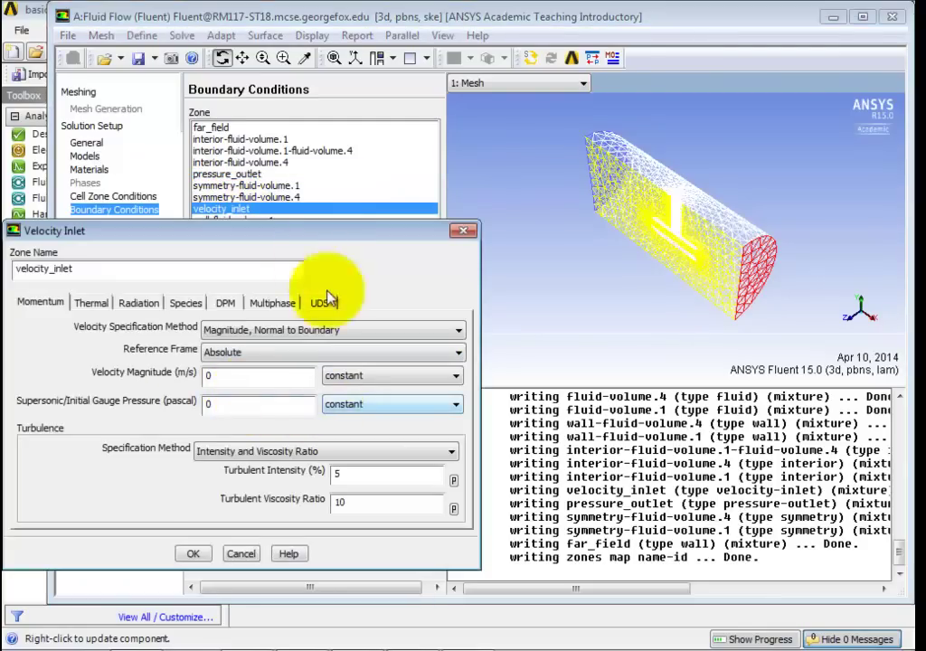
left_click_drag(307, 233, 408, 167)
left_click(334, 309)
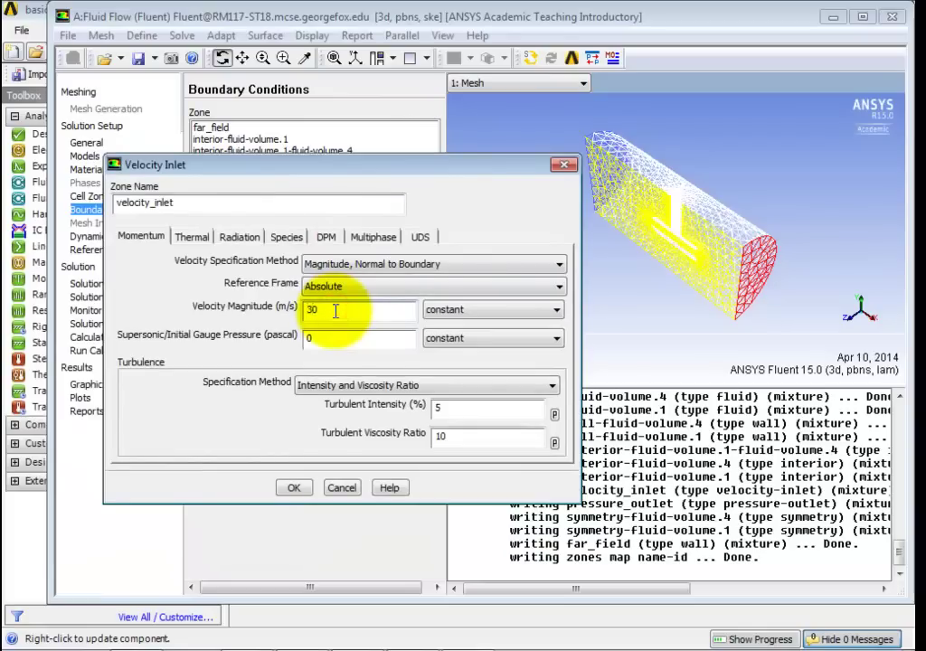
left_click(364, 347)
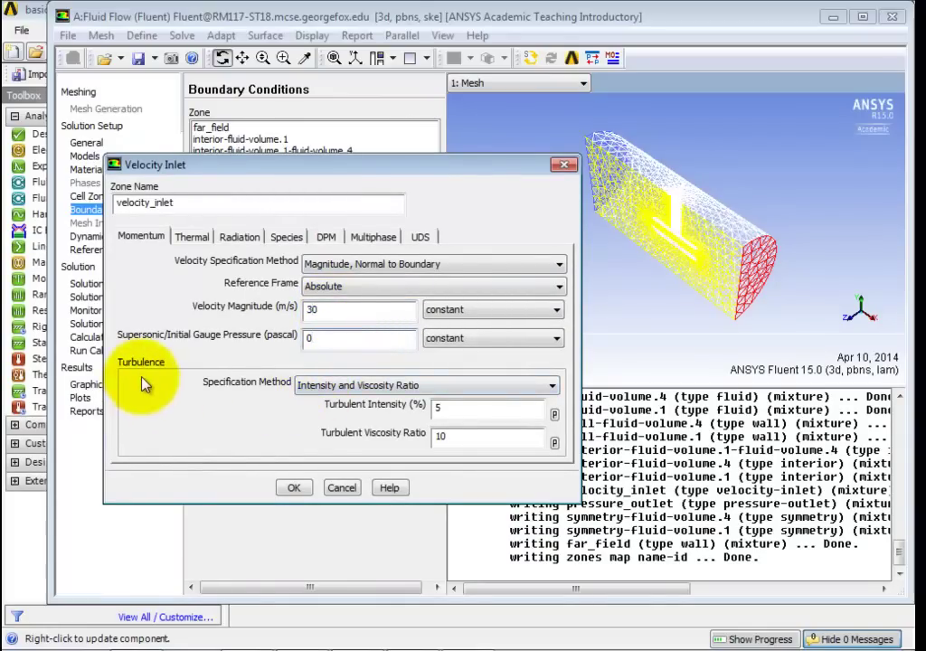
left_click(368, 387)
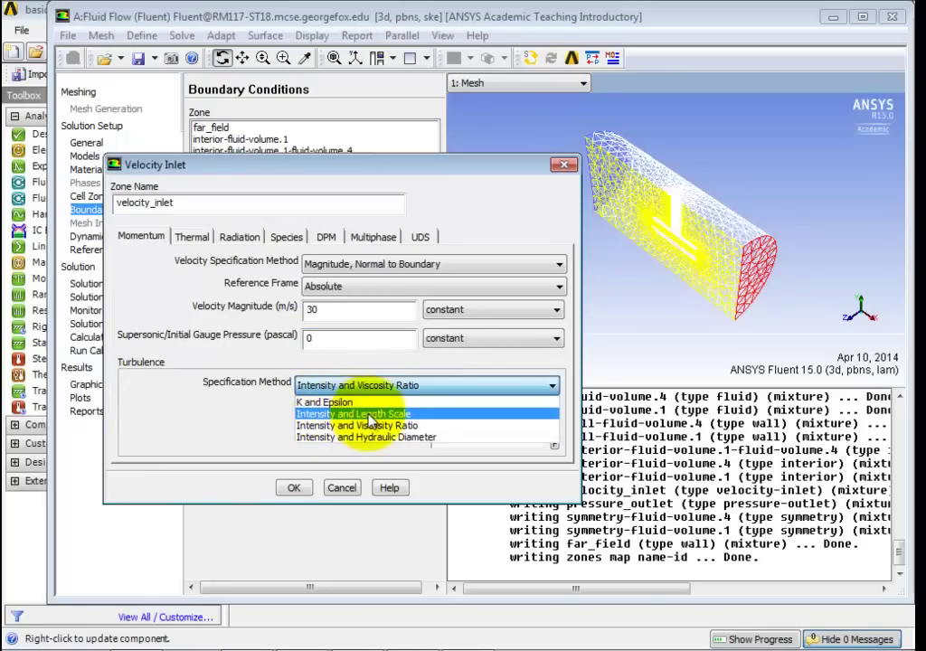
left_click(369, 415)
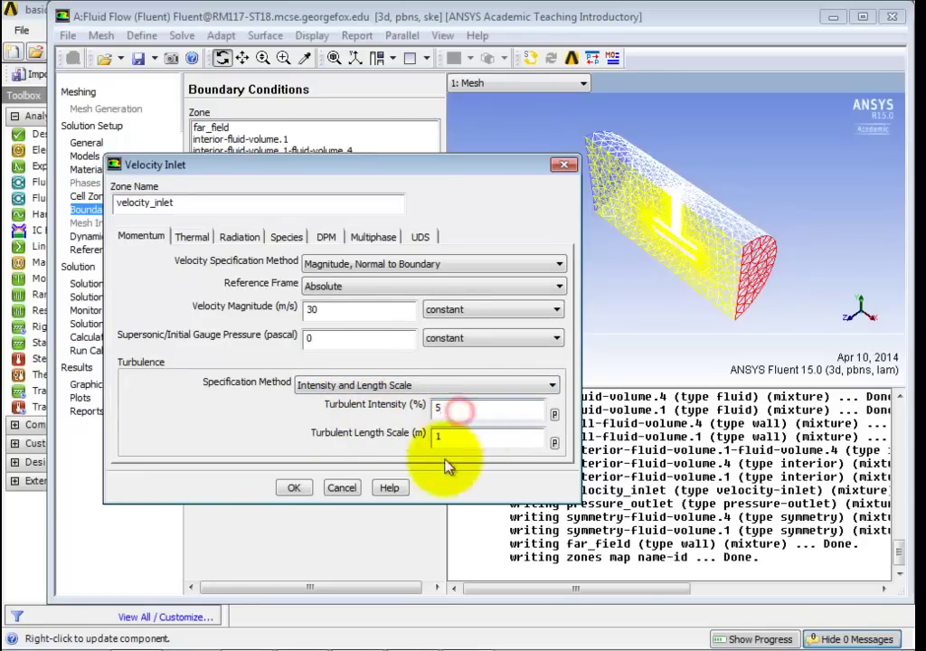
left_click(435, 435)
type("0.0")
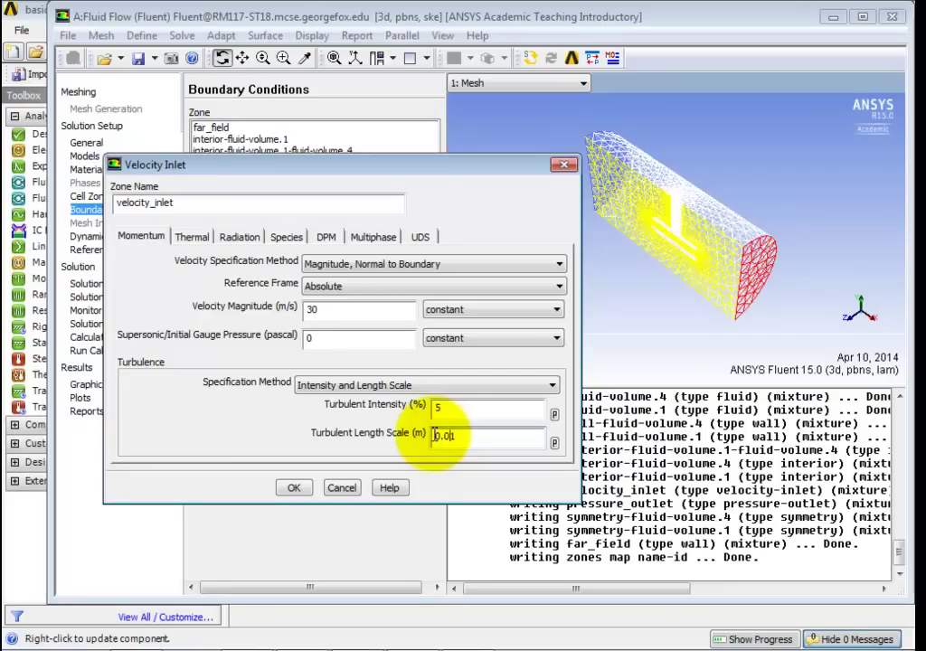
double_click(434, 436)
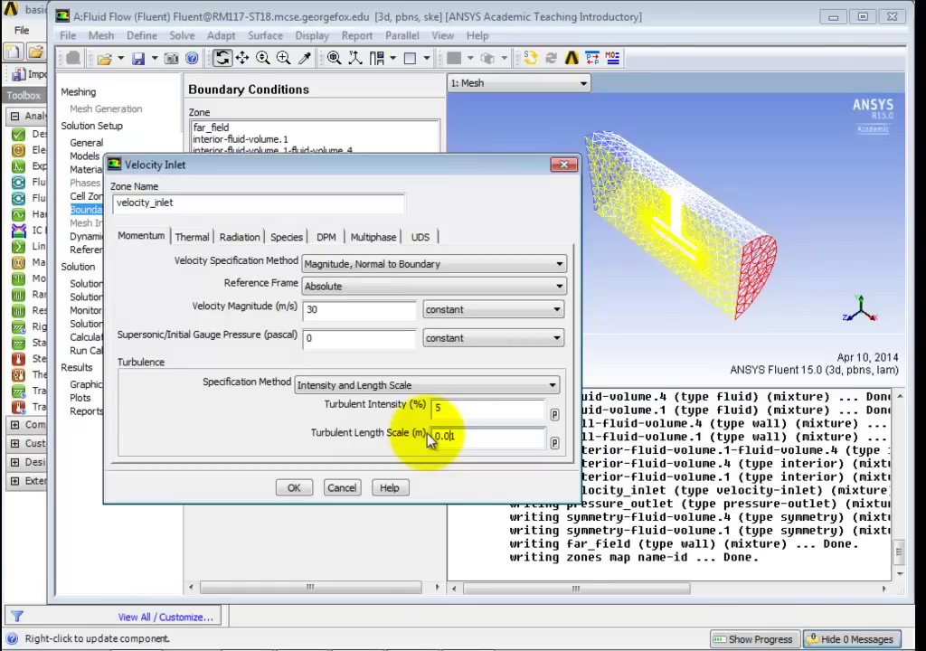
type("0.01")
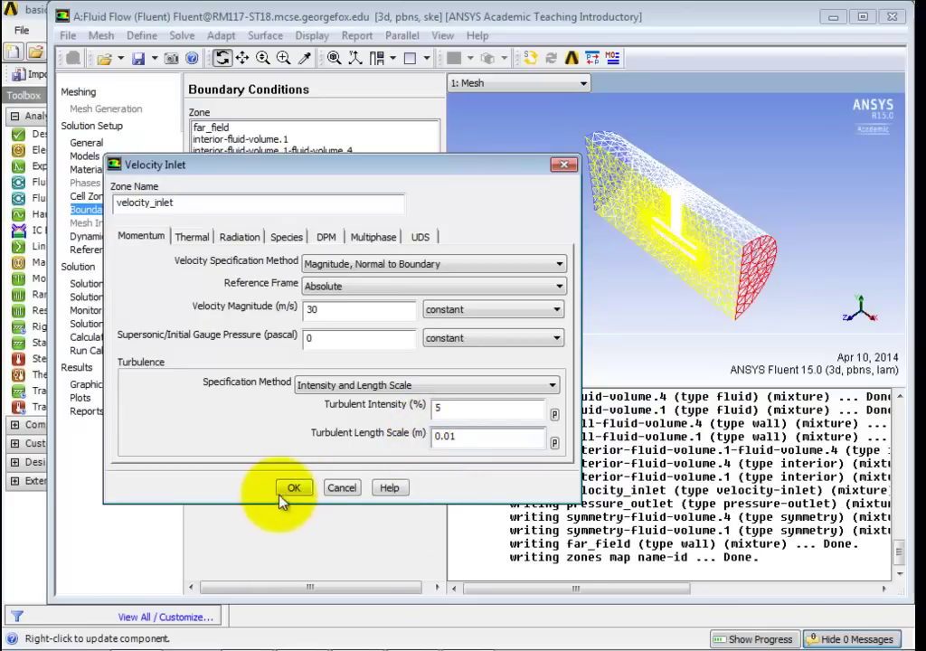
left_click(294, 488)
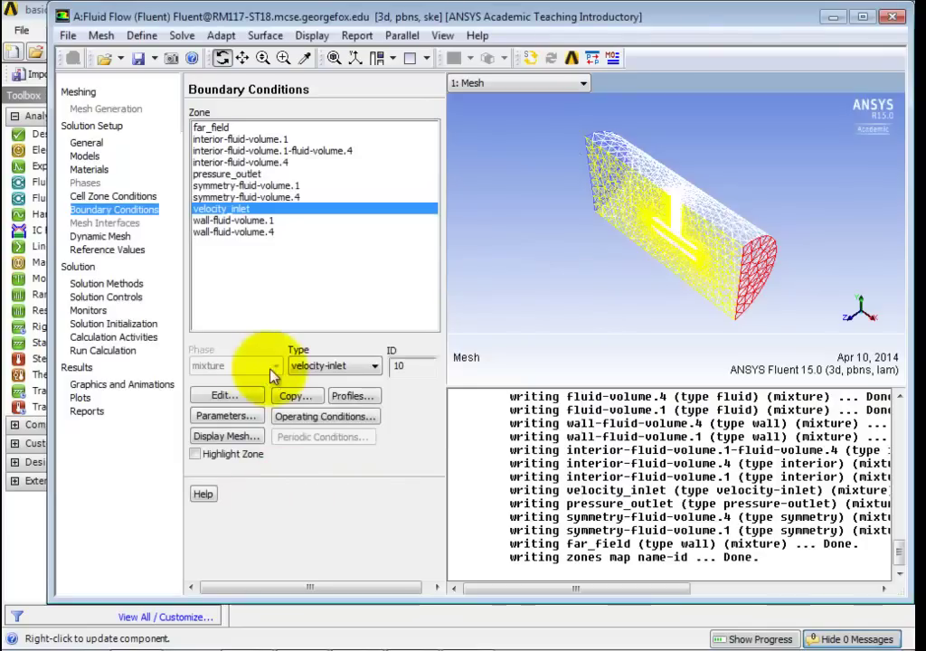
- Set pressure_outlet to 0 Pa gauge with backflow turbulence 5% intensity, 0.01 m length scale
left_click(226, 173)
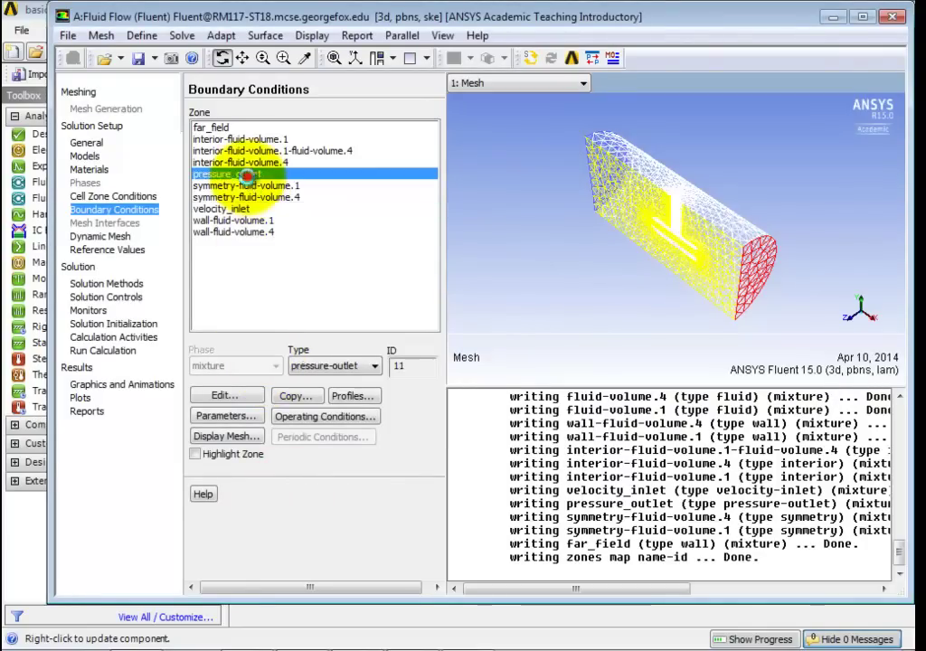
left_click(220, 395)
left_click_drag(269, 228, 524, 130)
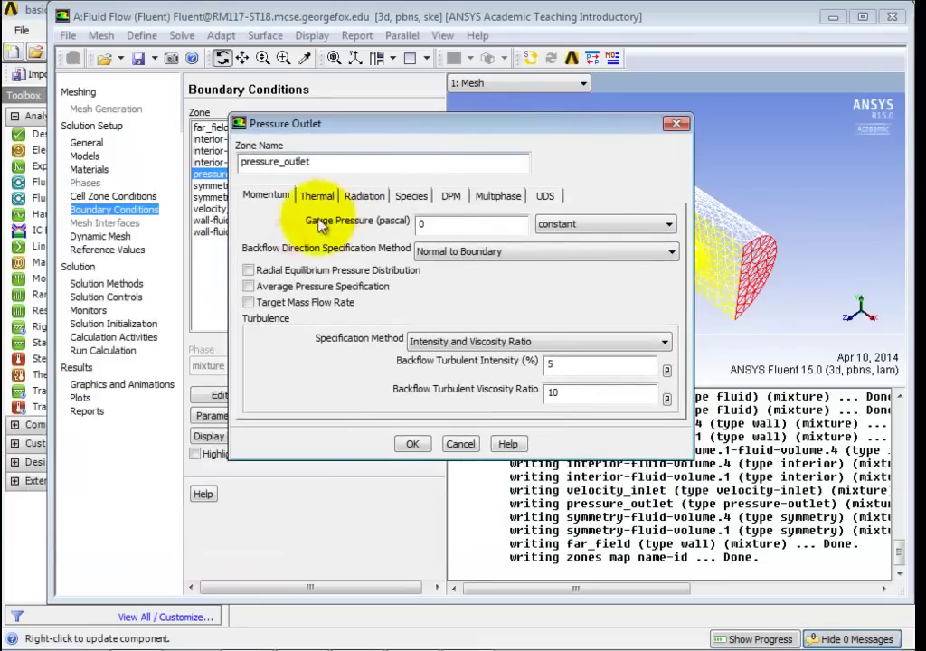
double_click(430, 225)
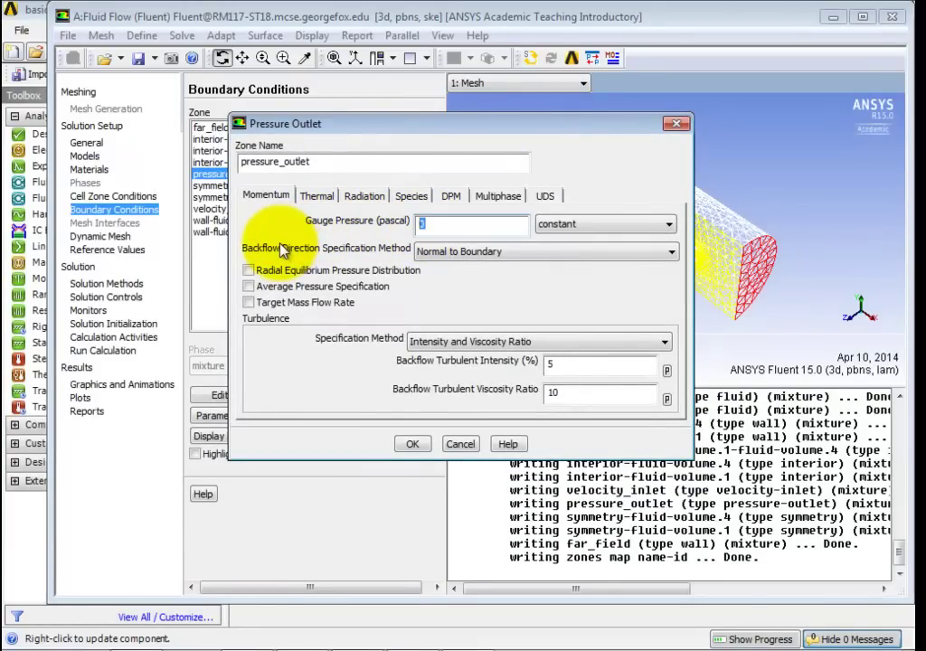
left_click(445, 345)
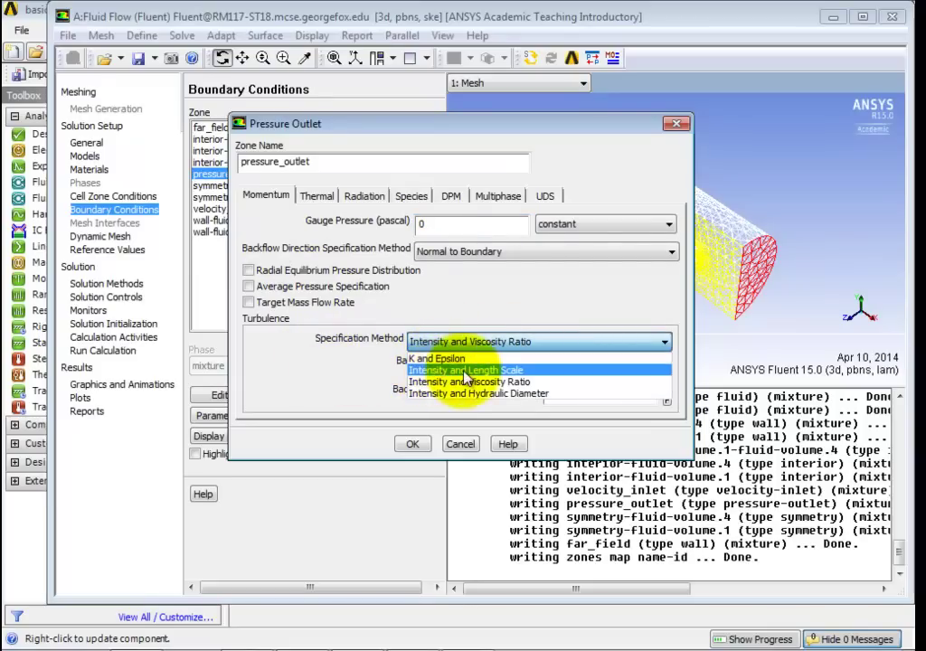
left_click(464, 371)
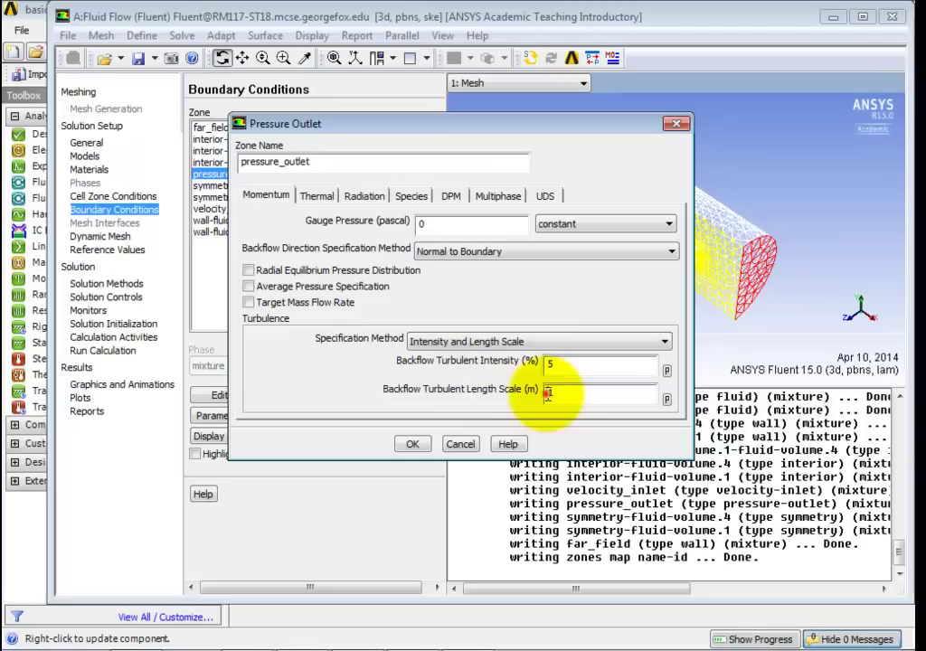
left_click(548, 391)
type("0.")
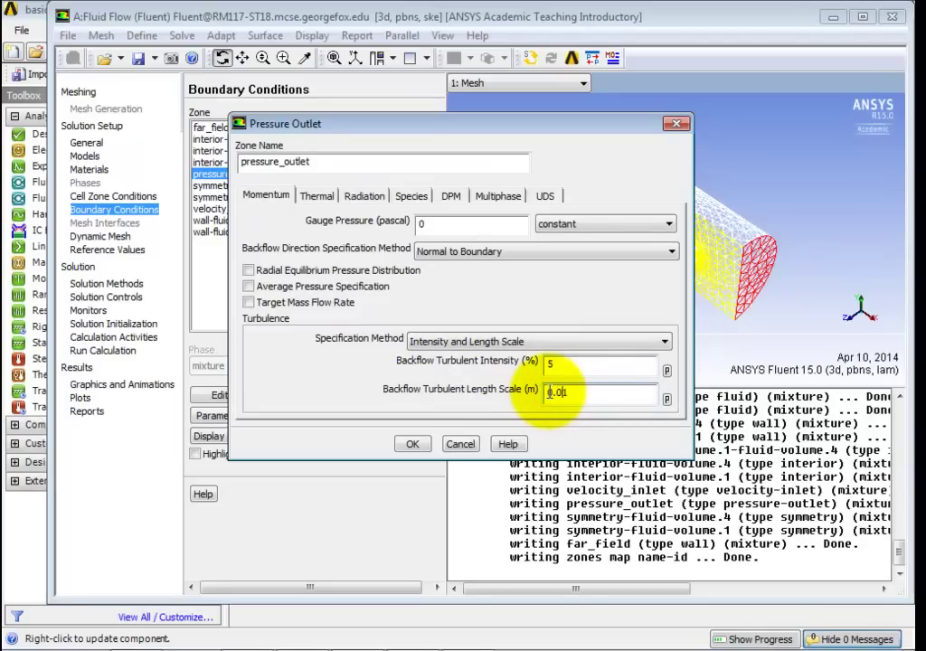
left_click(413, 444)
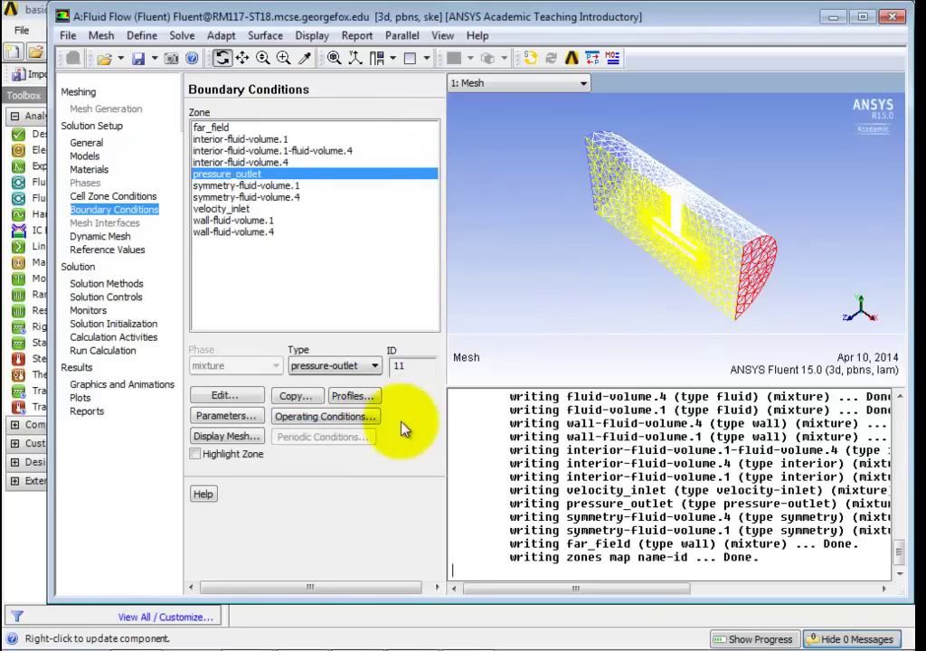
left_click(241, 186)
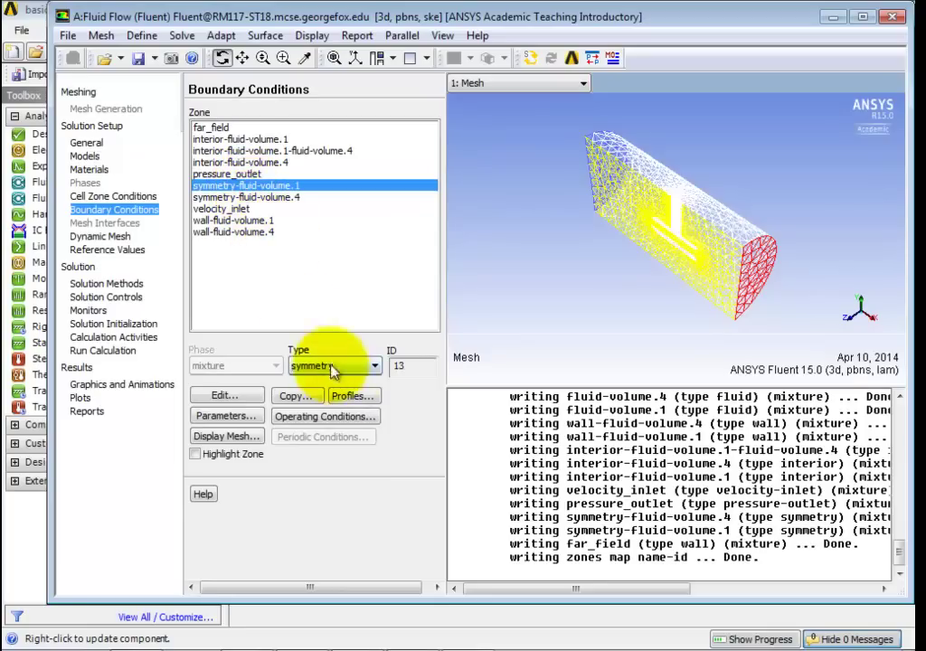
left_click(250, 198)
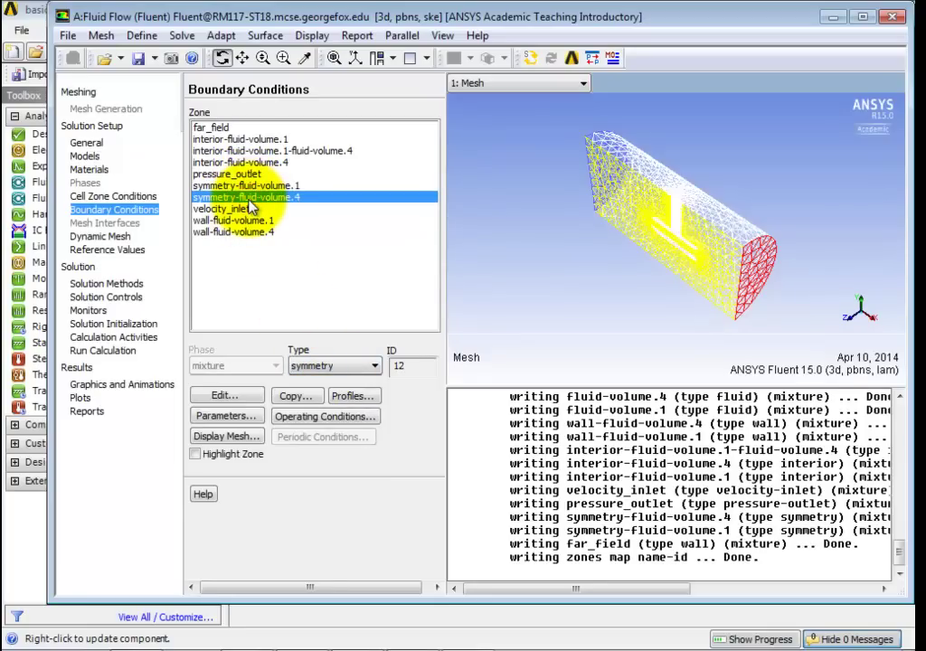
left_click(217, 128)
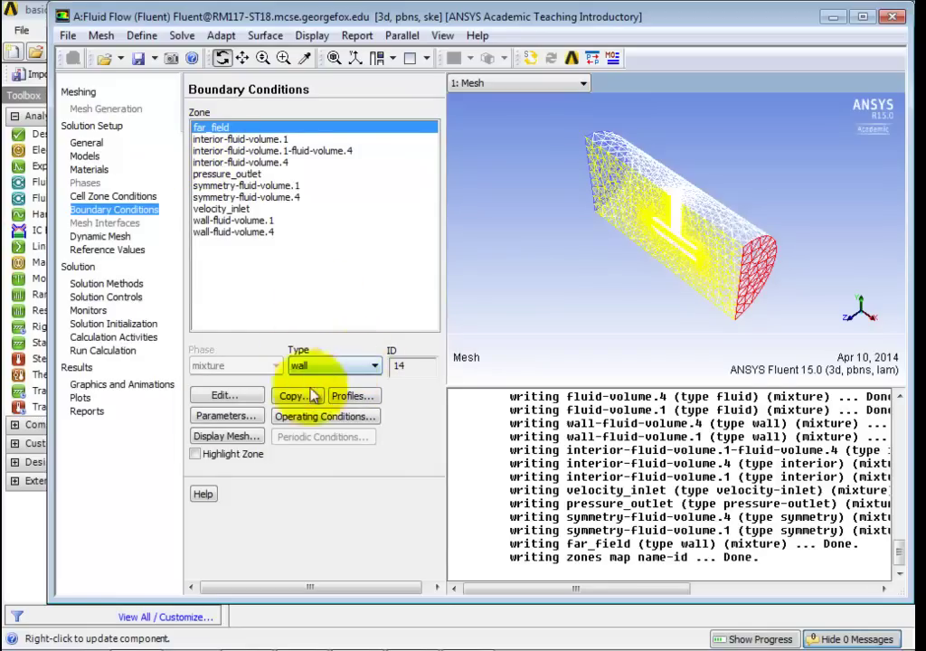
left_click(227, 395)
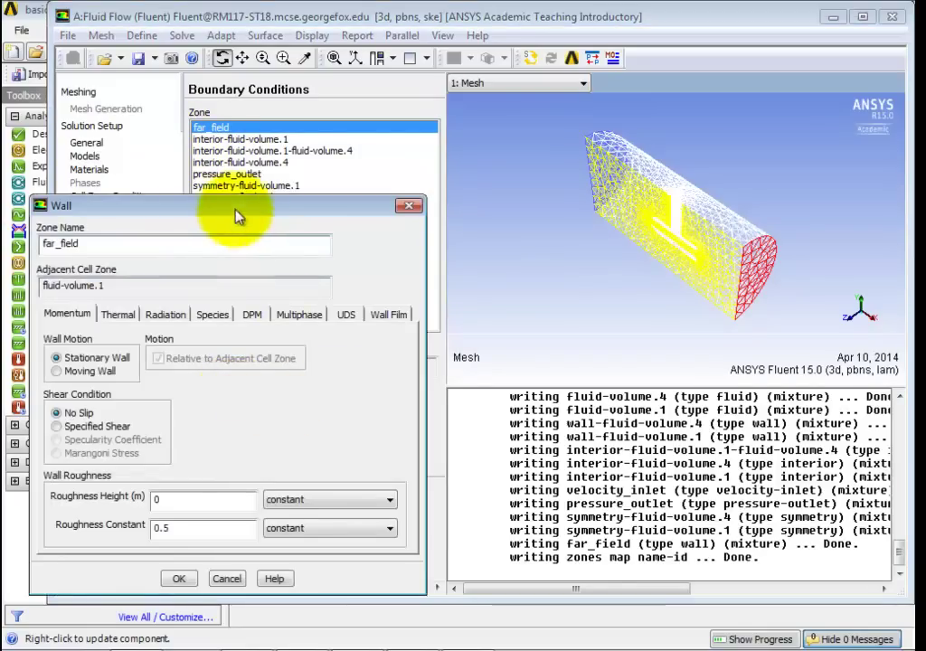
left_click_drag(238, 207, 375, 47)
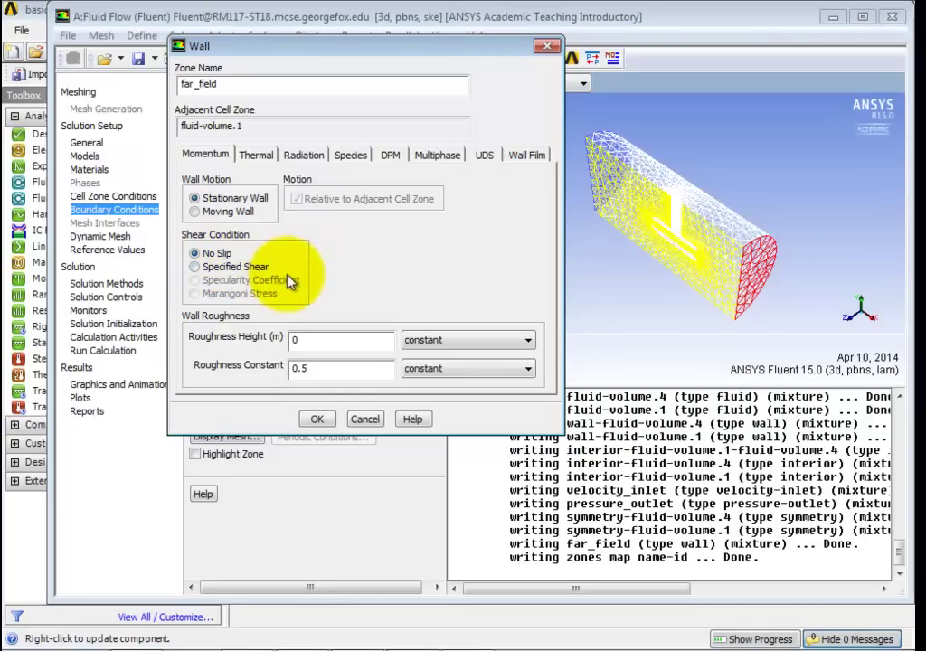
left_click(376, 421)
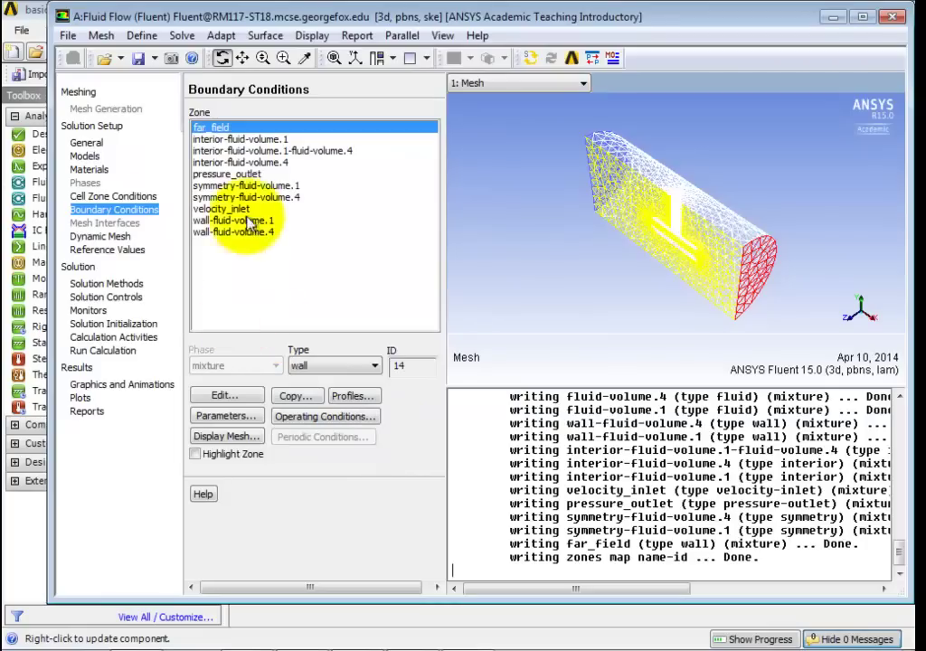
- Run standard initialization computed from velocity_inlet, giving 0 Pa and 30 m/s X velocity
left_click(102, 324)
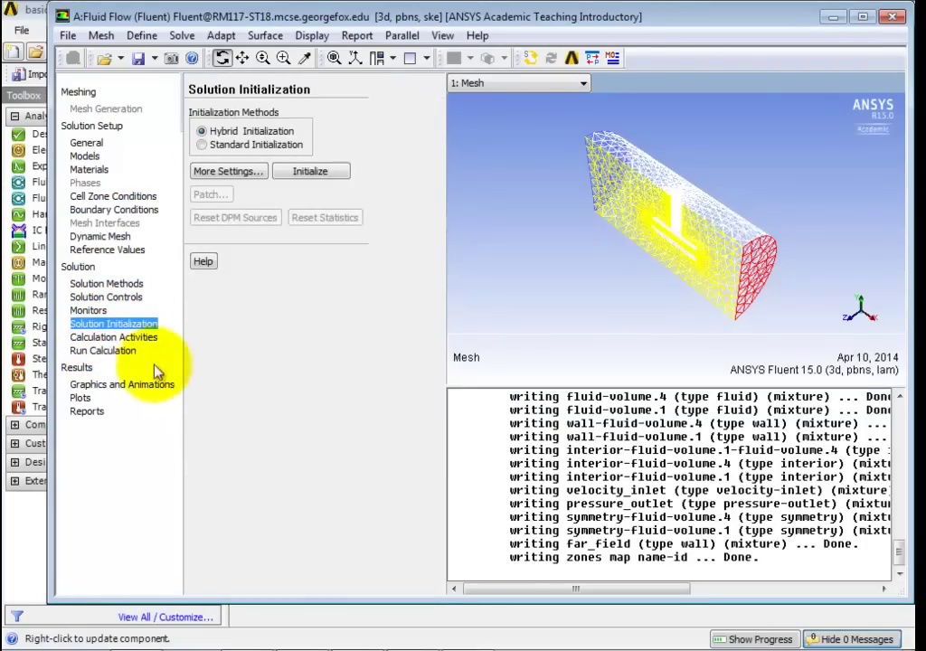
left_click(217, 146)
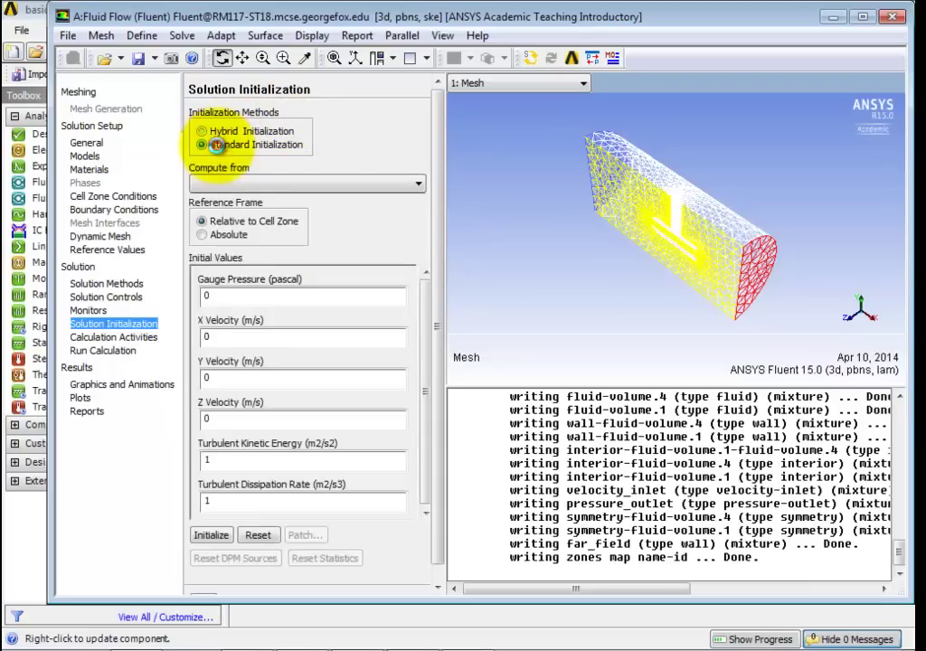
left_click(299, 183)
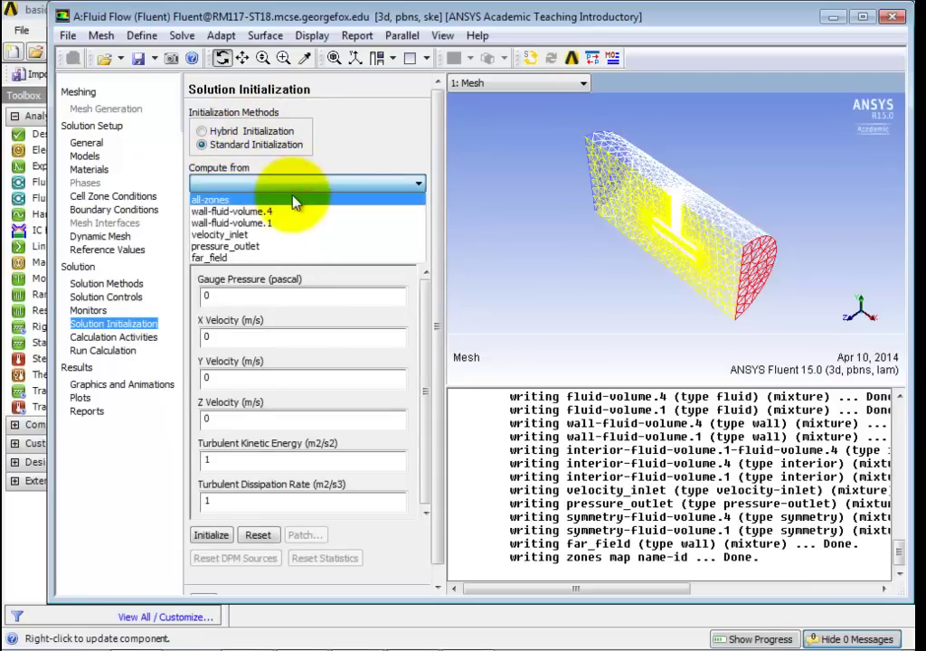
left_click(289, 240)
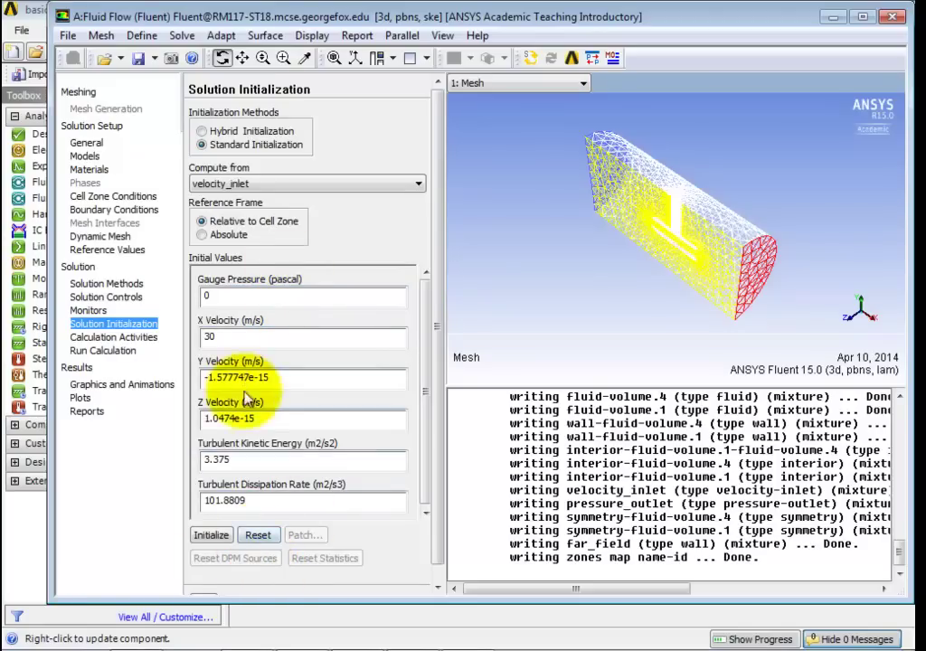
left_click(209, 537)
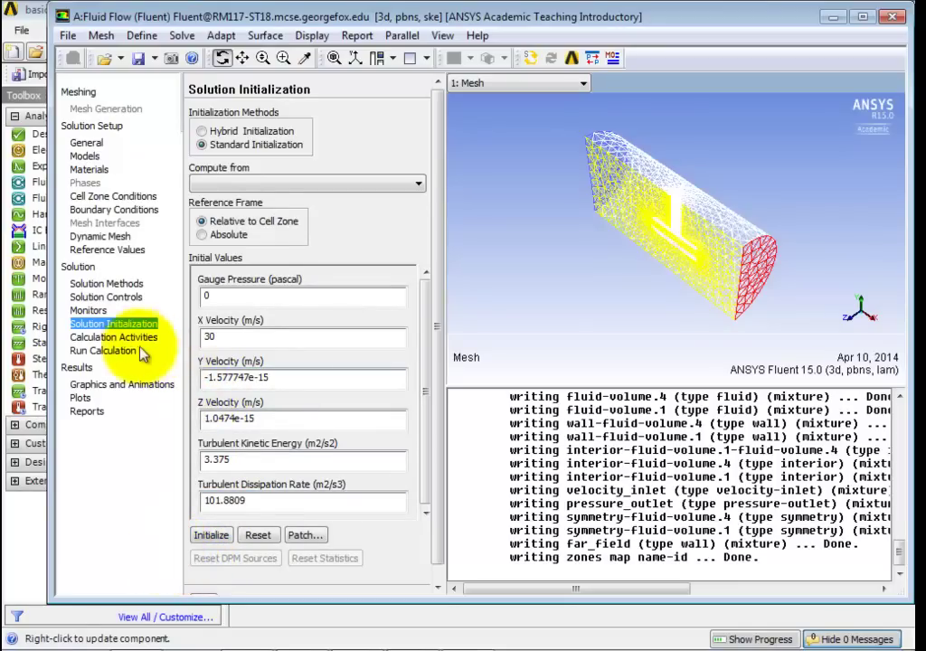
- Run the Fluent solution for 100 iterations and acknowledge the Calculation complete message
left_click(118, 352)
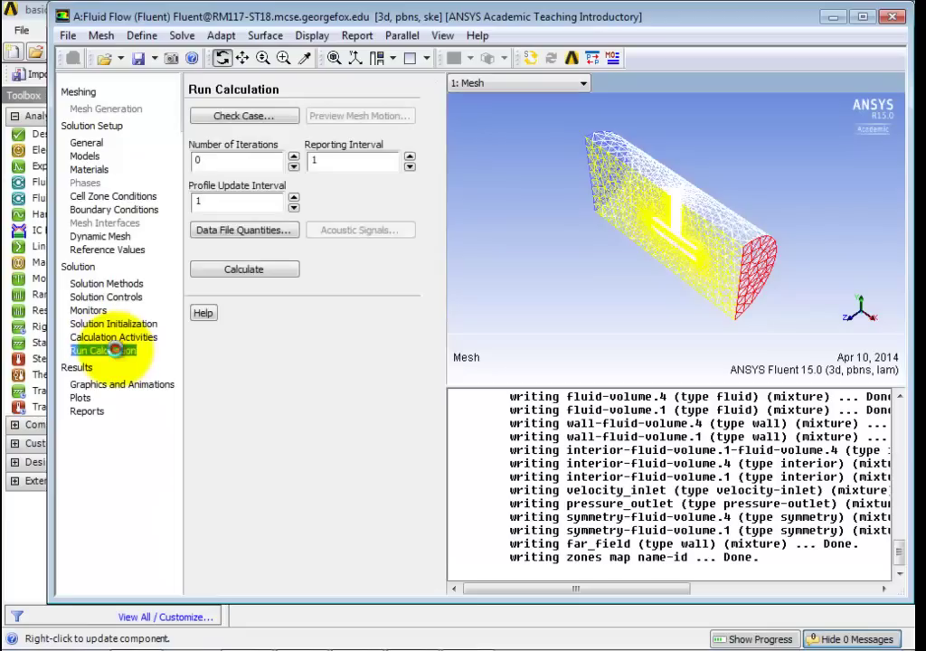
double_click(206, 159)
type("100")
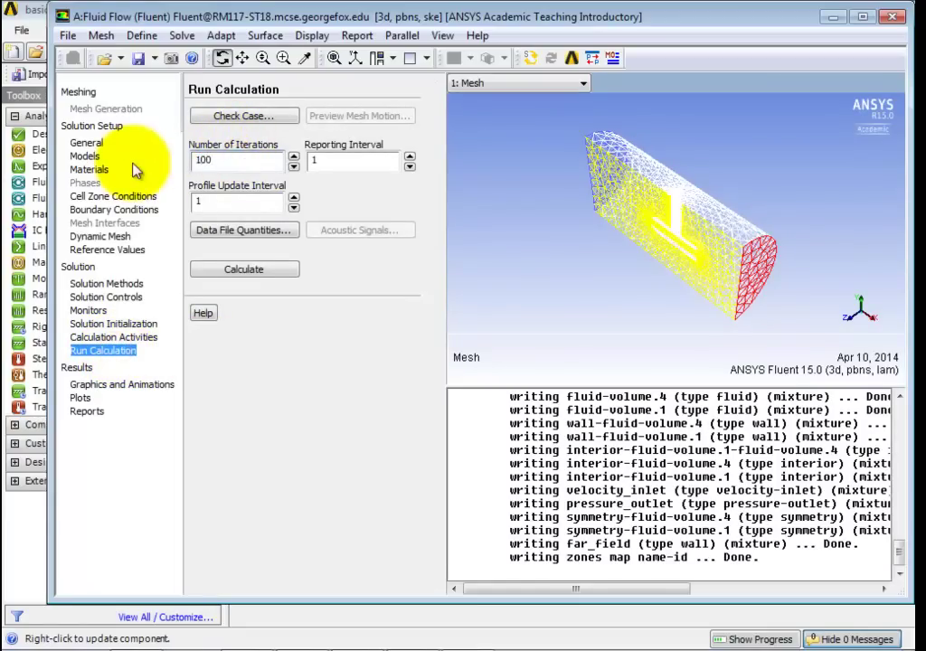
left_click(231, 270)
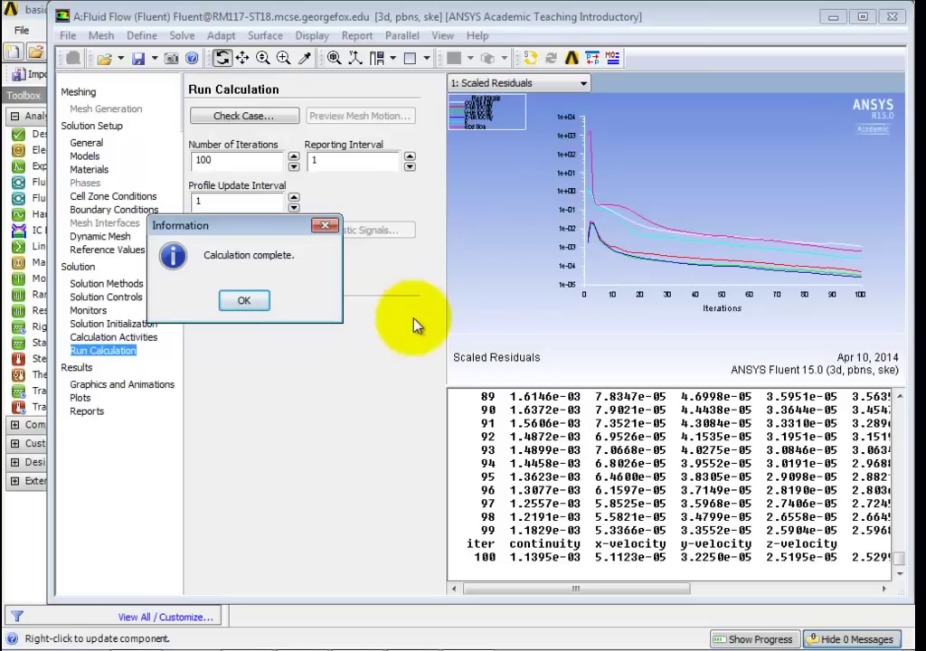
left_click(237, 306)
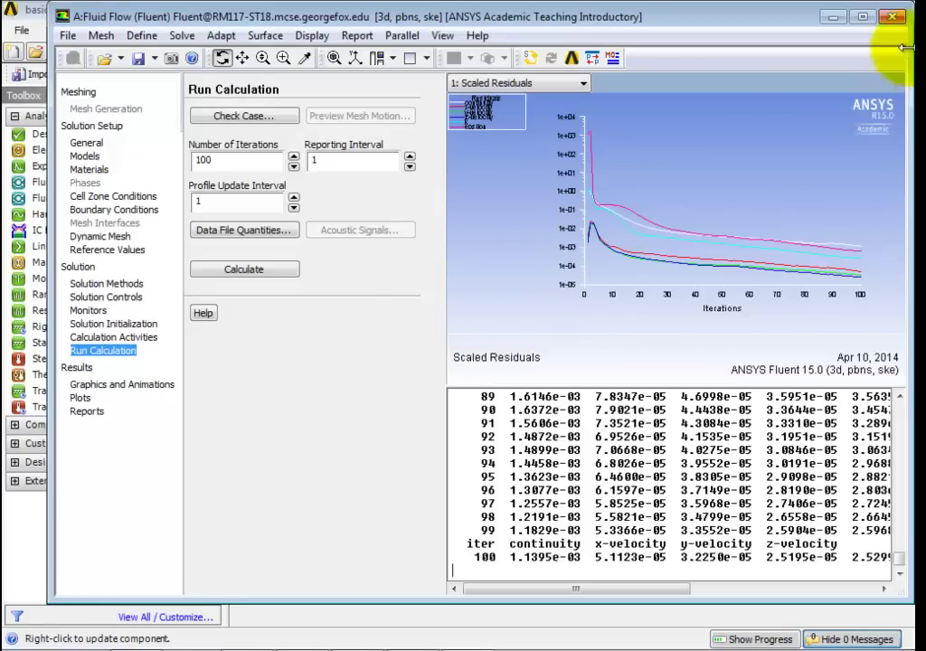
- Close Fluent and launch CFD-Post from the flow system's Results cell
left_click(891, 17)
left_click(455, 340)
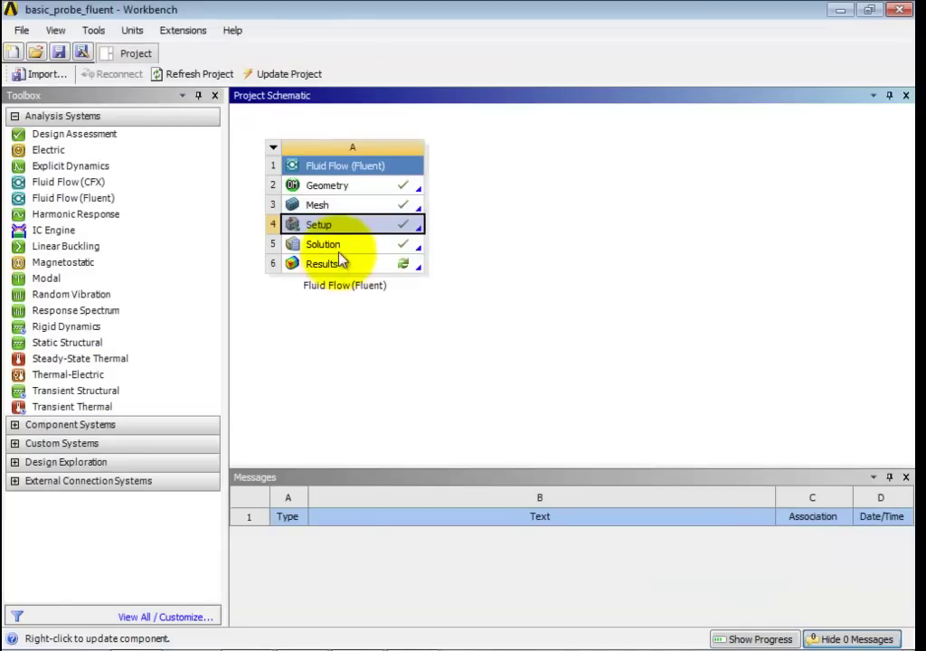
left_click(350, 263)
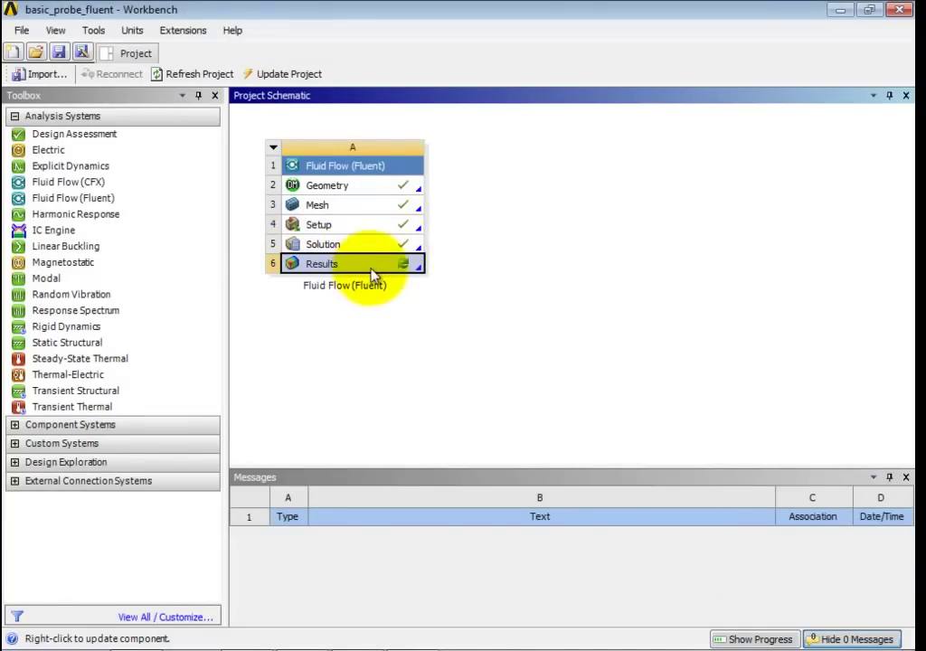
double_click(371, 271)
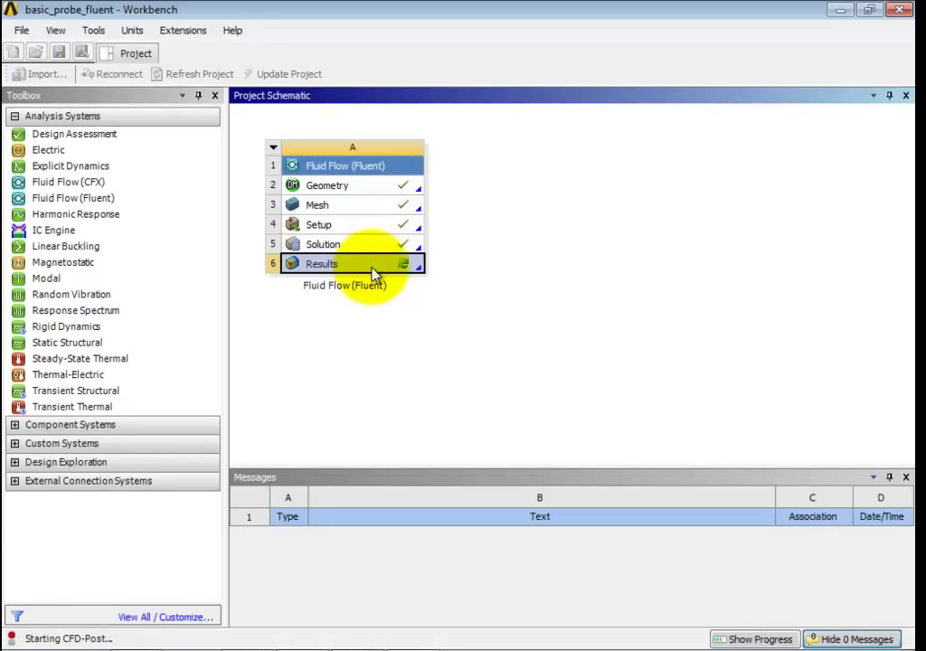
- Dismiss both CFD-Post file errors, save the project, and close CFD-Post
right_click(558, 265)
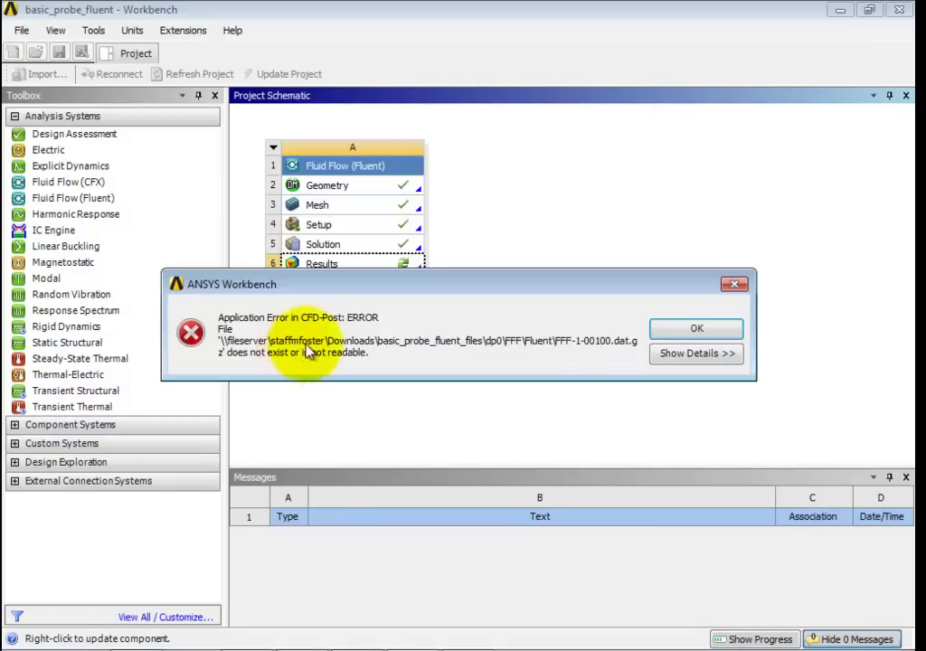
left_click(687, 330)
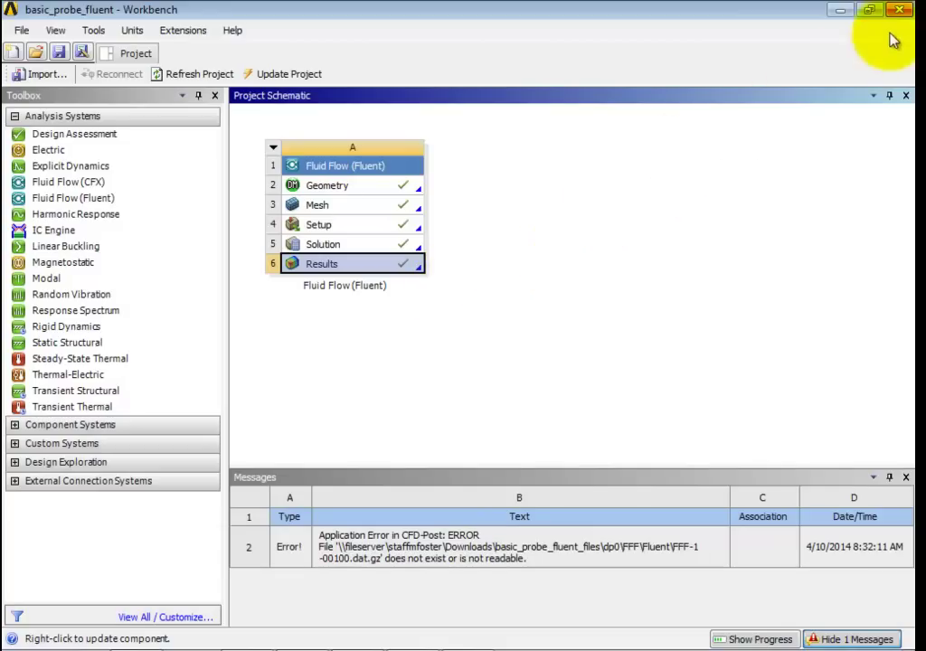
left_click(58, 52)
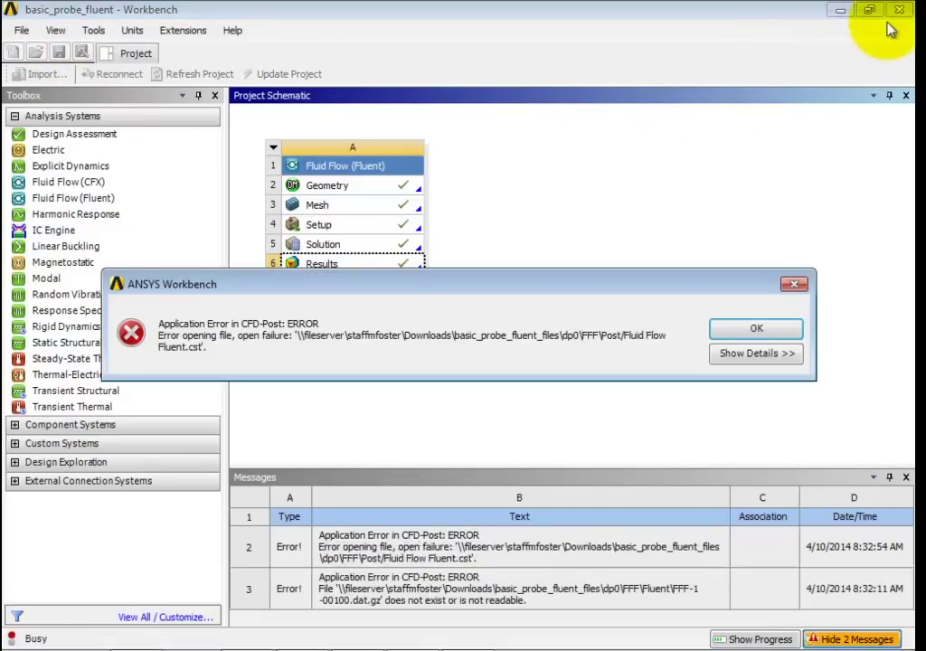
left_click(740, 329)
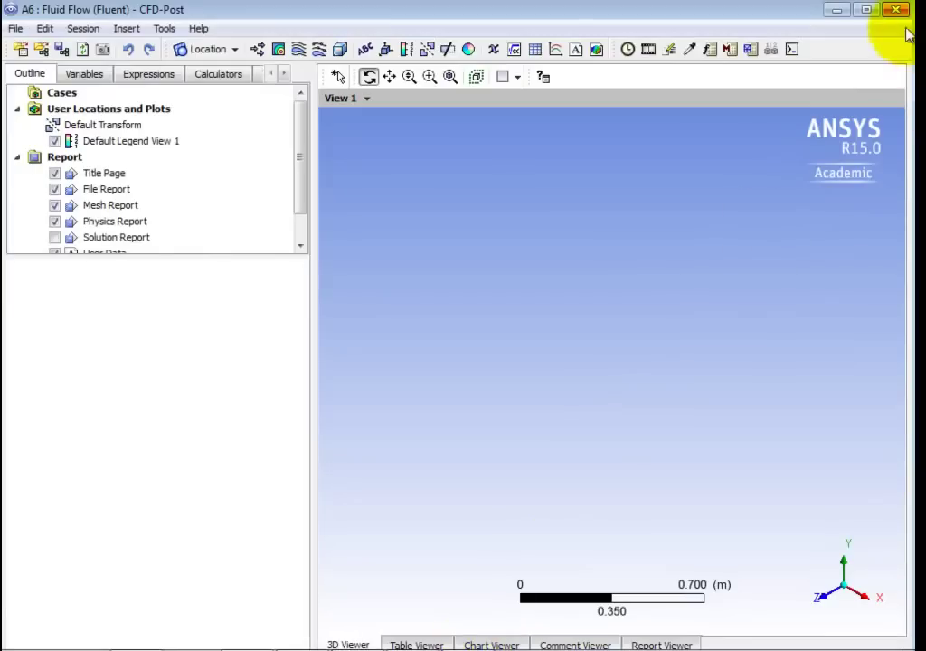
left_click(895, 11)
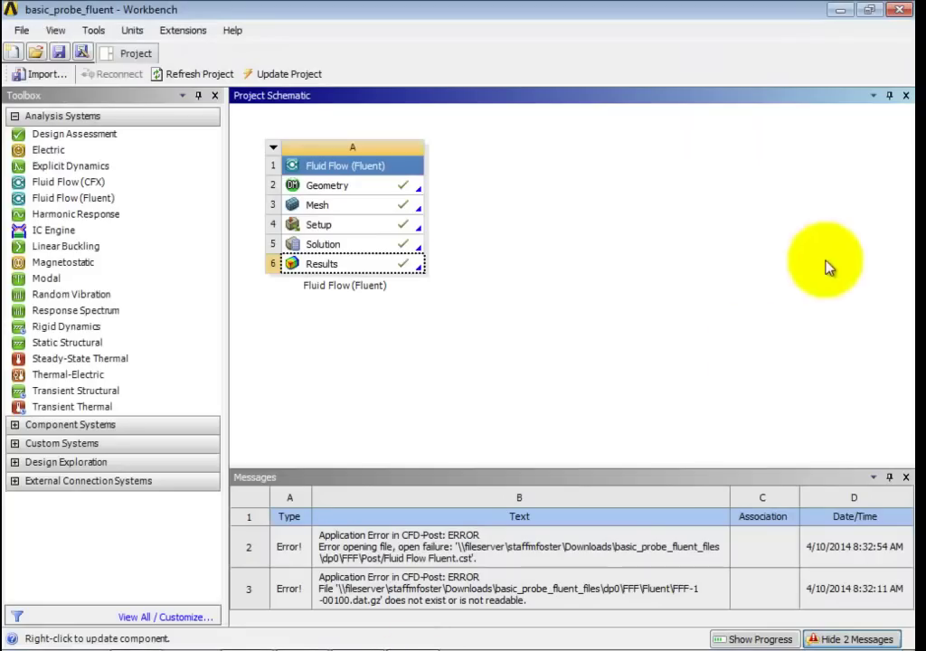
- Close Workbench and open the file server's Downloads folder in Windows Explorer
left_click(900, 9)
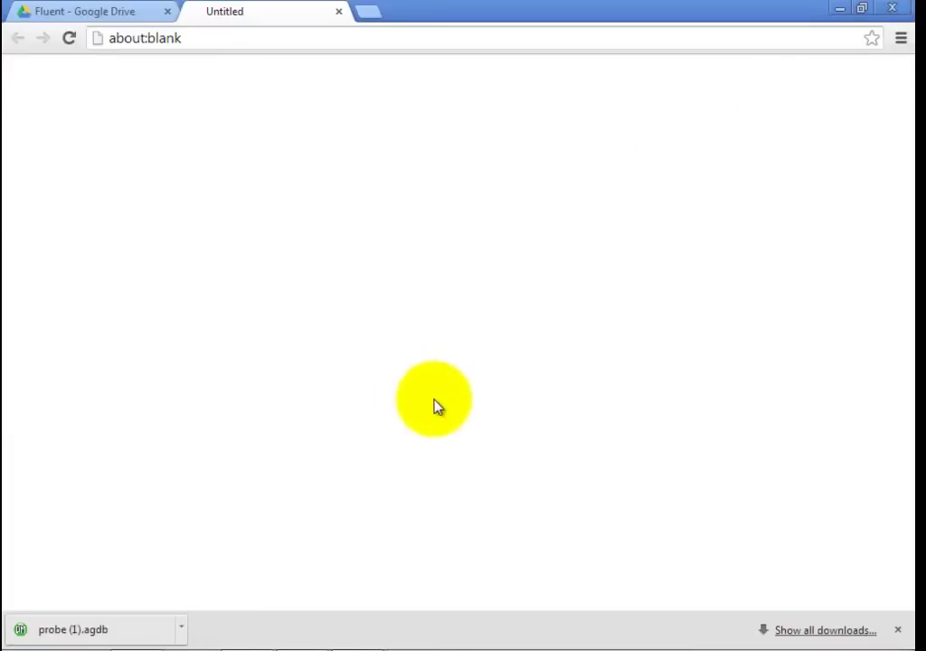
left_click(839, 8)
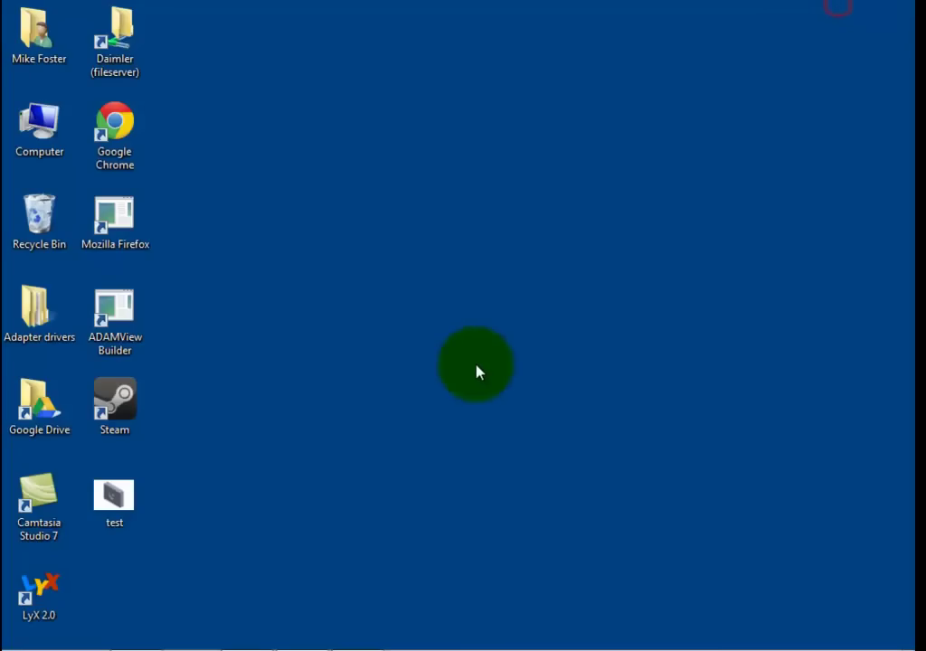
left_click(143, 646)
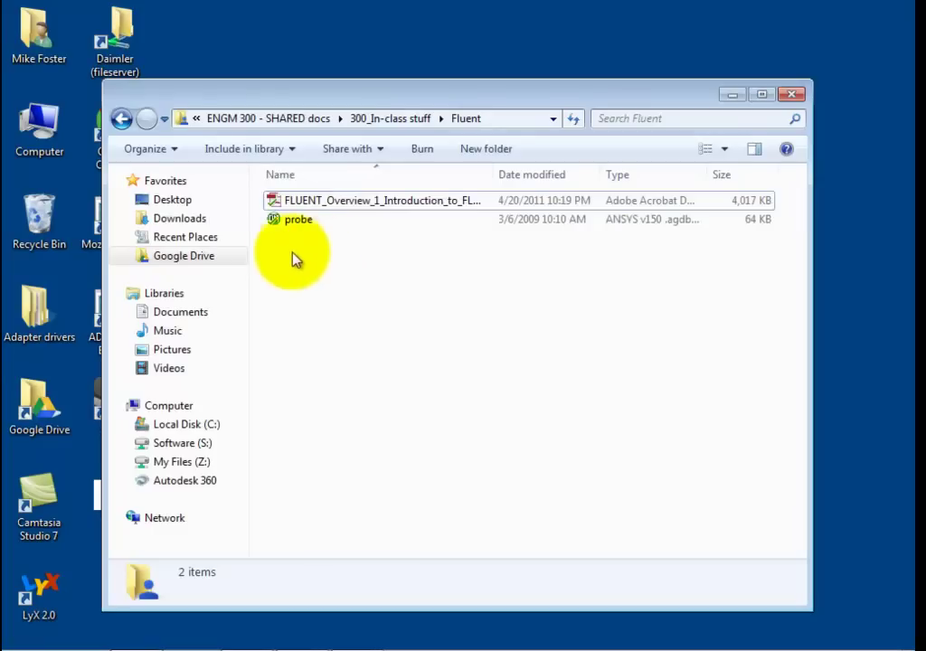
left_click(180, 218)
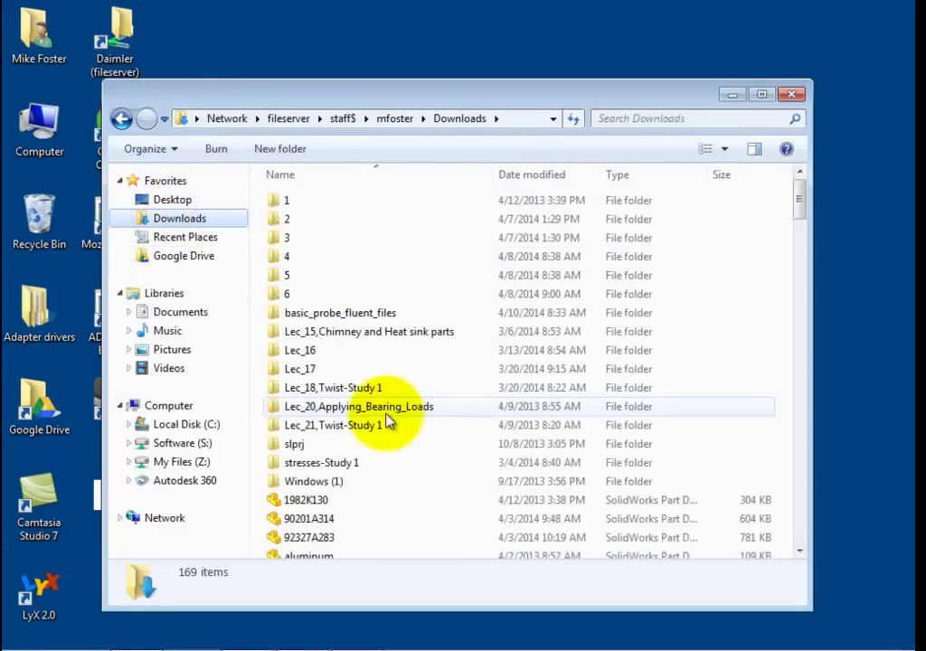
- Select the basic_probe_fluent project file together with the basic_probe_fluent_files folder
left_click(339, 443)
scroll(337, 450, "down", 1)
scroll(342, 447, "down", 7)
scroll(351, 447, "up", 5)
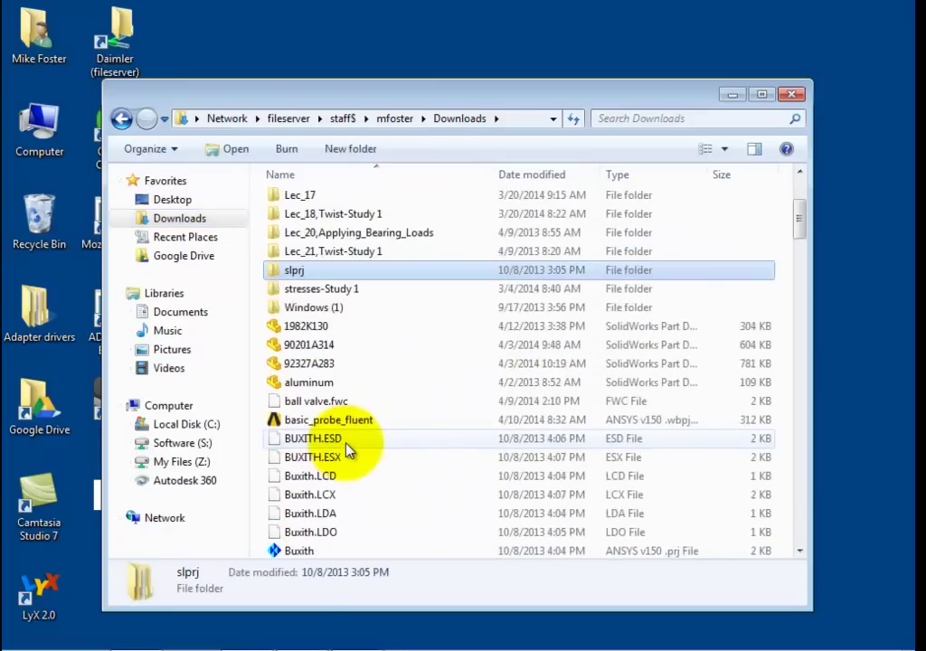
left_click(352, 420)
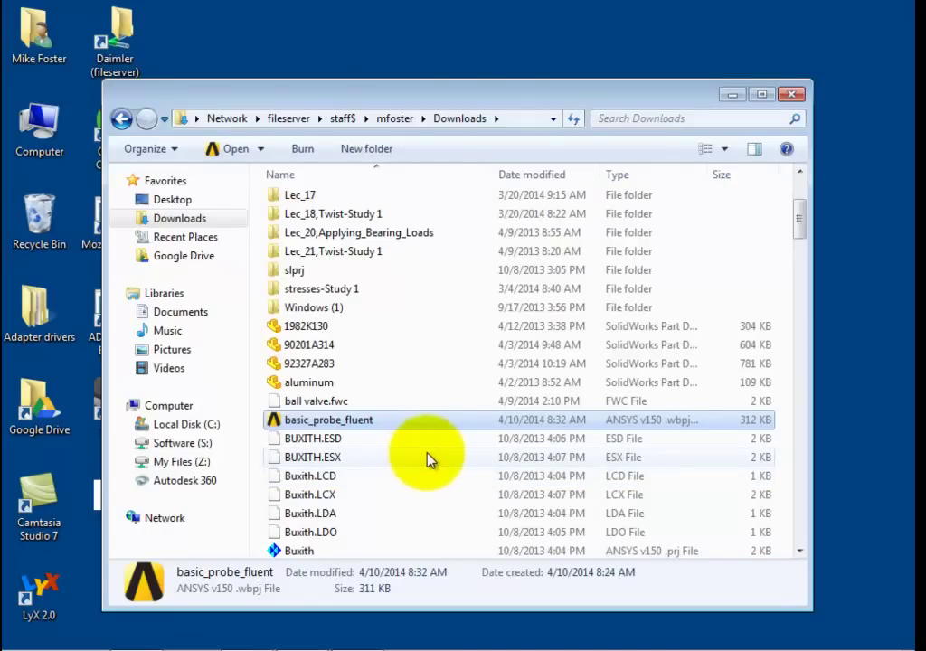
scroll(430, 458, "up", 2)
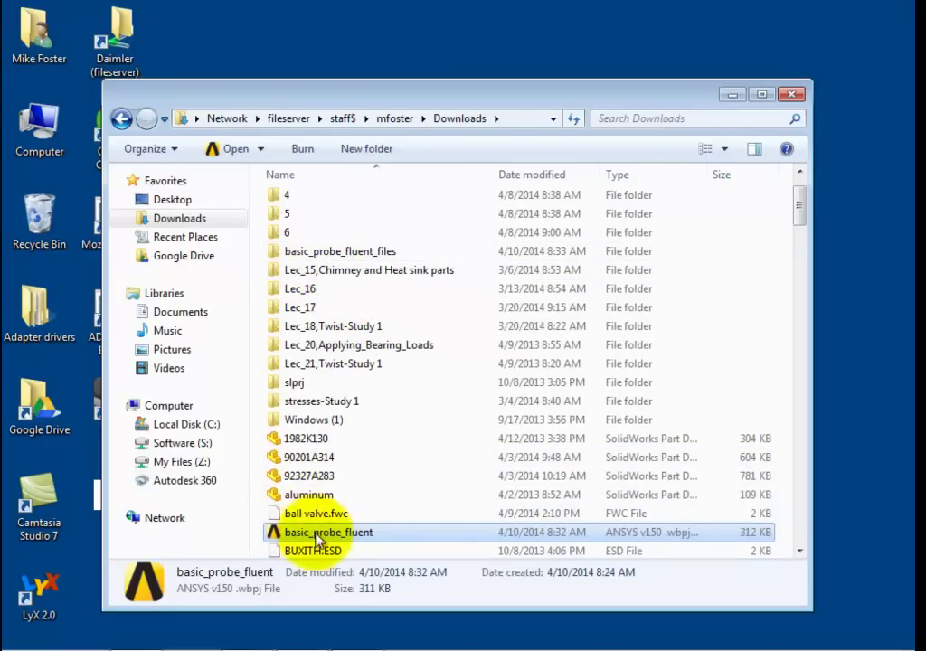
left_click(346, 254, "ctrl")
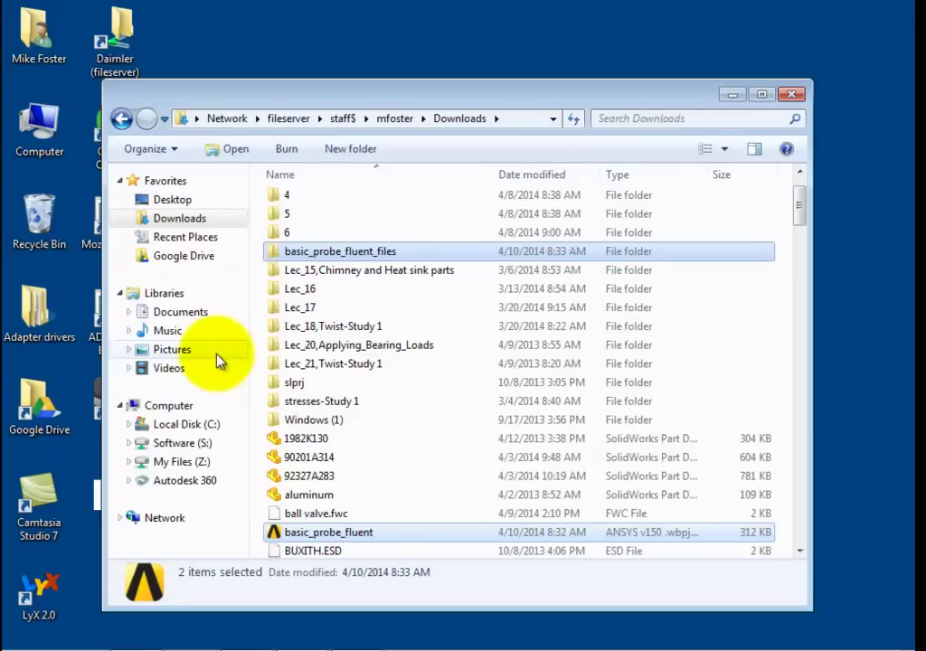
- Navigate to the probe folder inside the user's folder on Local Disk (C:)
left_click(180, 202)
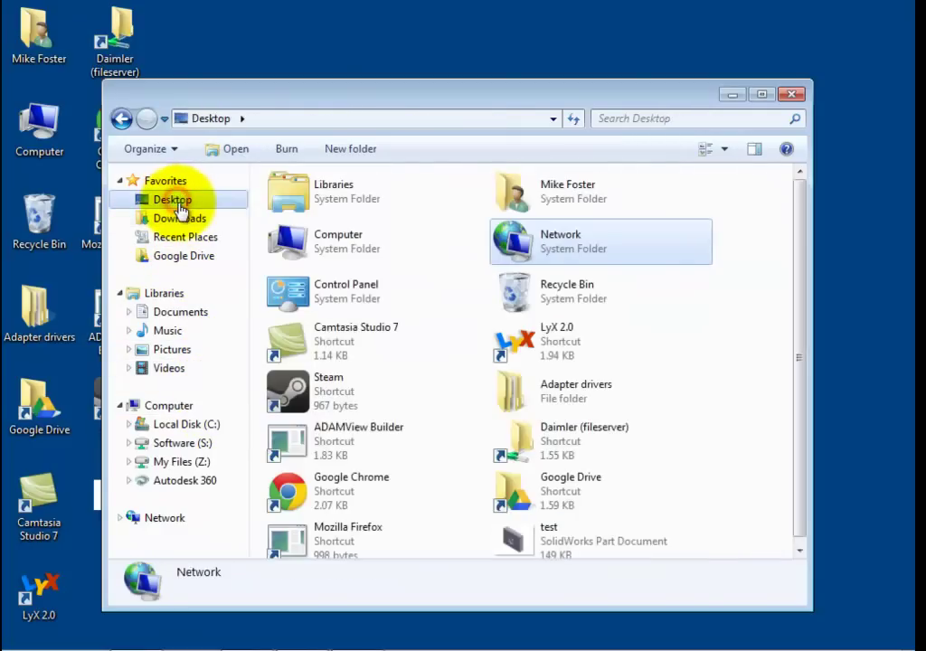
left_click(201, 424)
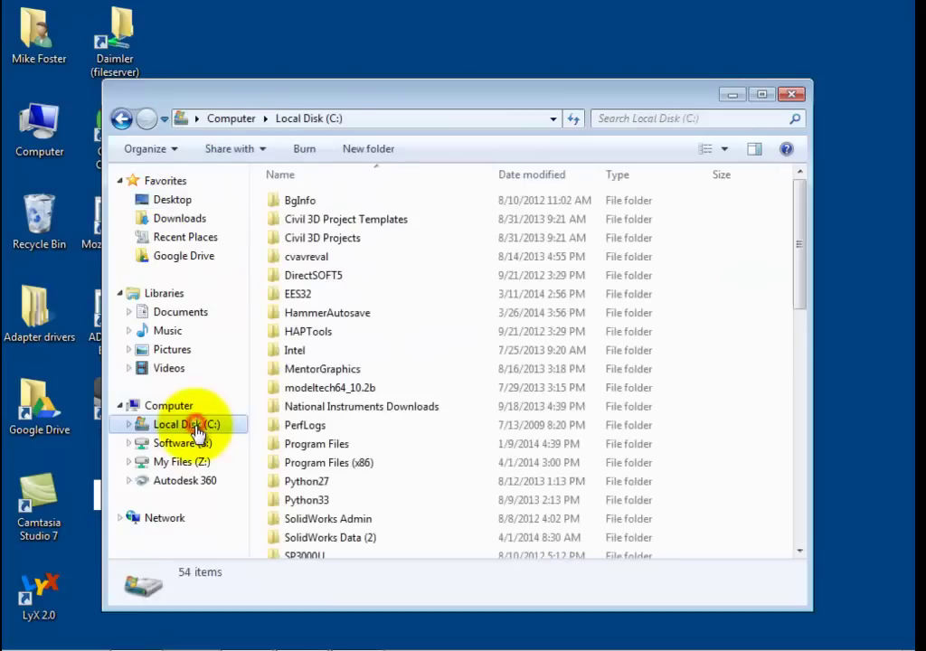
left_click(359, 406)
scroll(330, 421, "down", 4)
double_click(319, 420)
key("b")
key("w")
key("m")
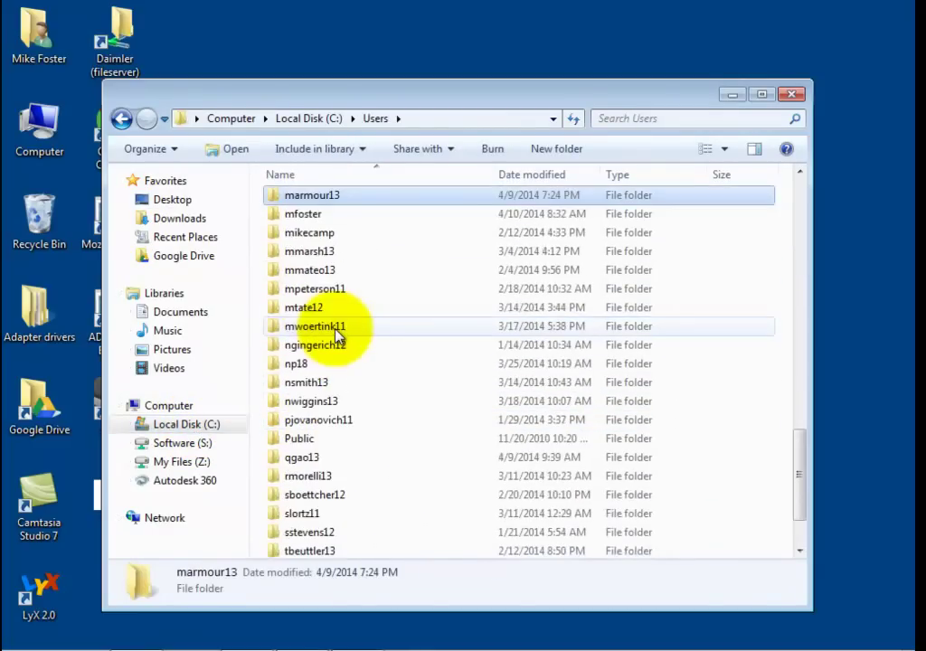
key("f")
key("Return")
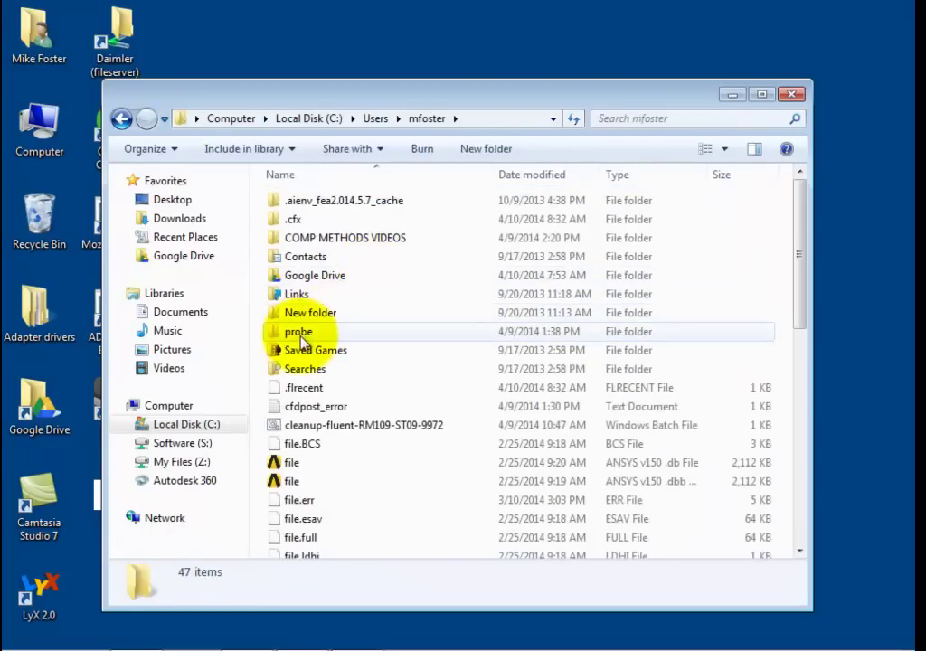
left_click(300, 335)
double_click(300, 334)
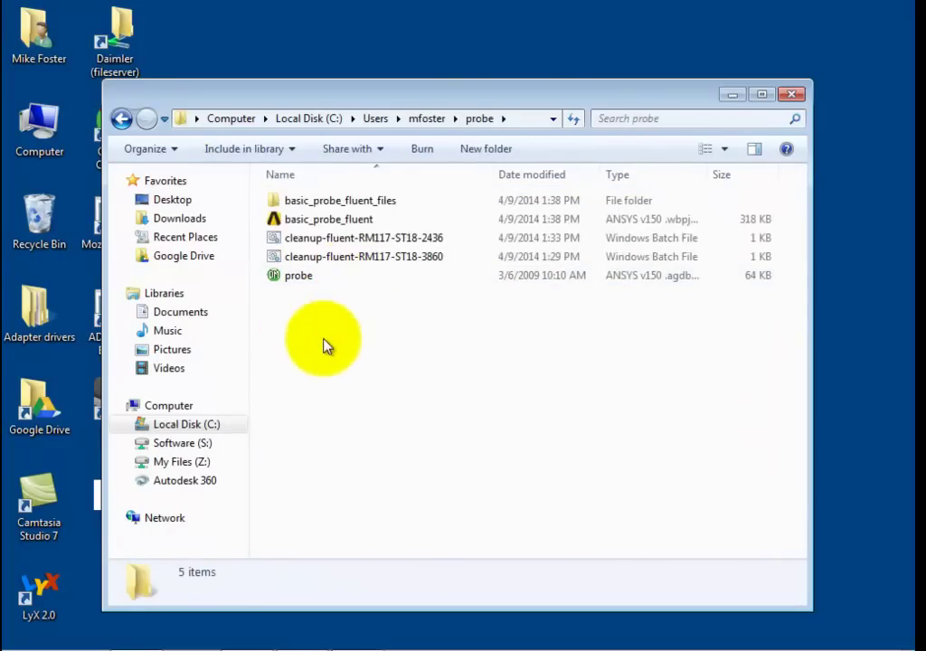
- Delete the four old items above probe and paste in the copied project file and folder
left_click(314, 199)
left_click(298, 277, "shift")
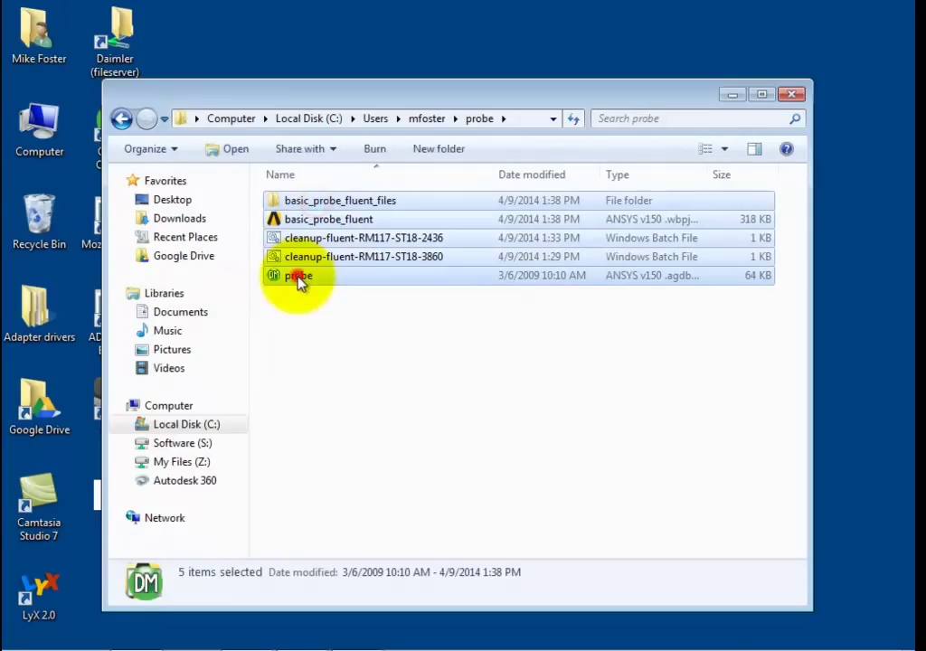
left_click(309, 258)
left_click(320, 201, "shift")
key("Delete")
key("Return")
key("ctrl+z")
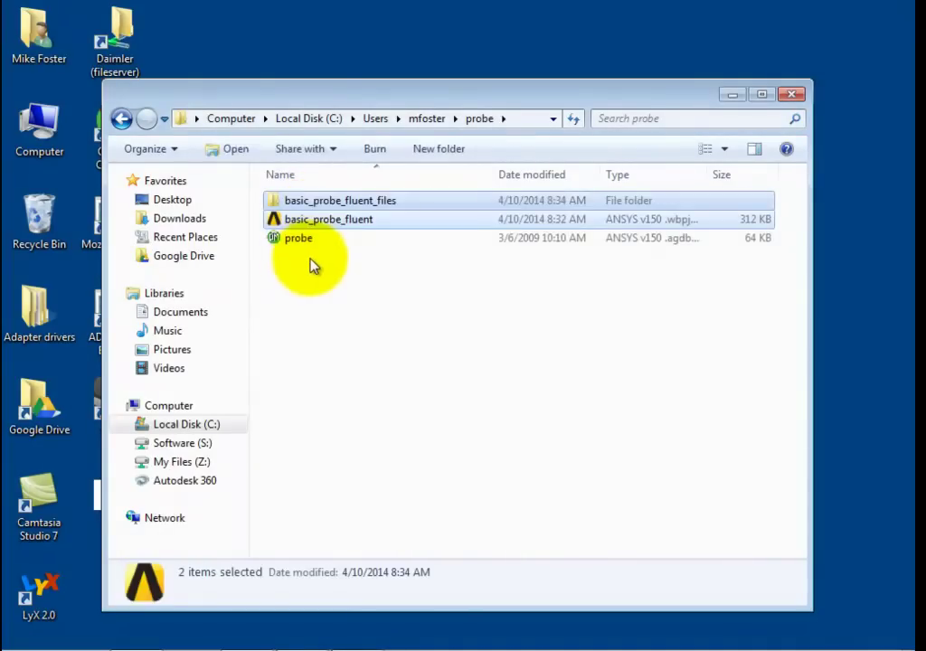
left_click(311, 259)
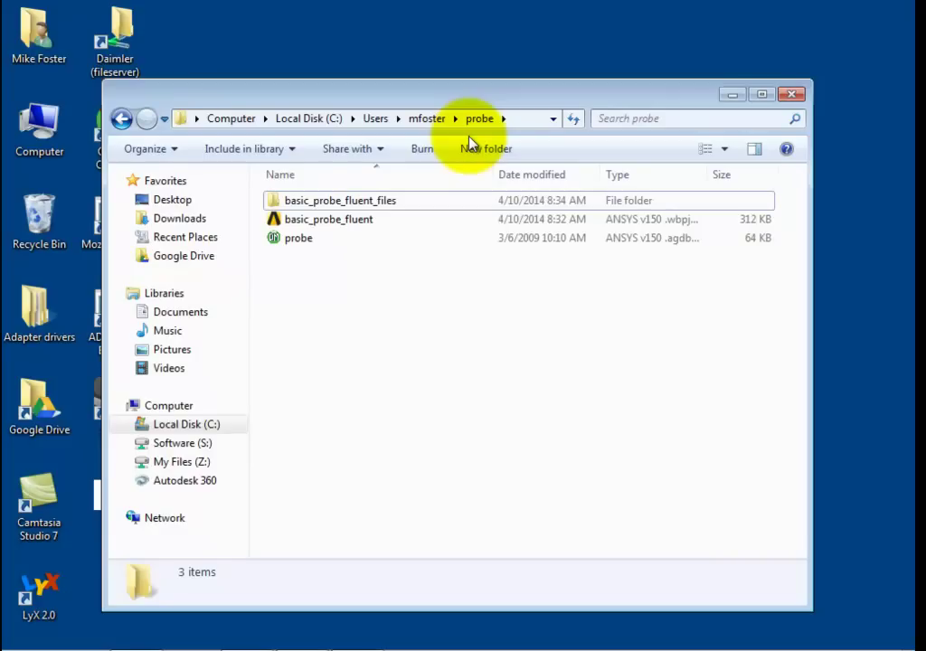
- Open the copied basic_probe_fluent project in Workbench, dismissing the missing-files warning and welcome dialog
left_click(443, 254)
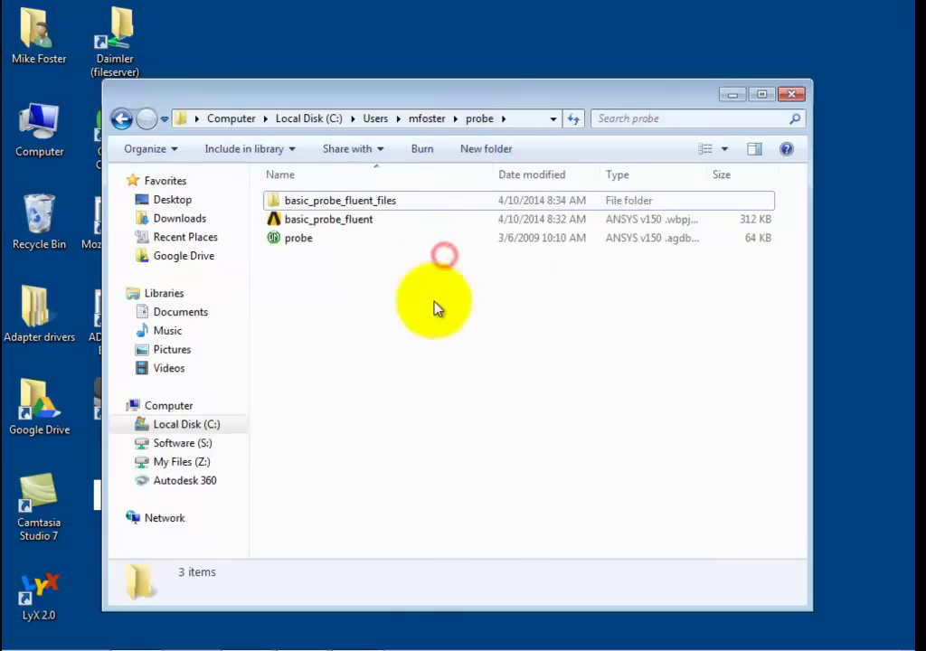
double_click(359, 226)
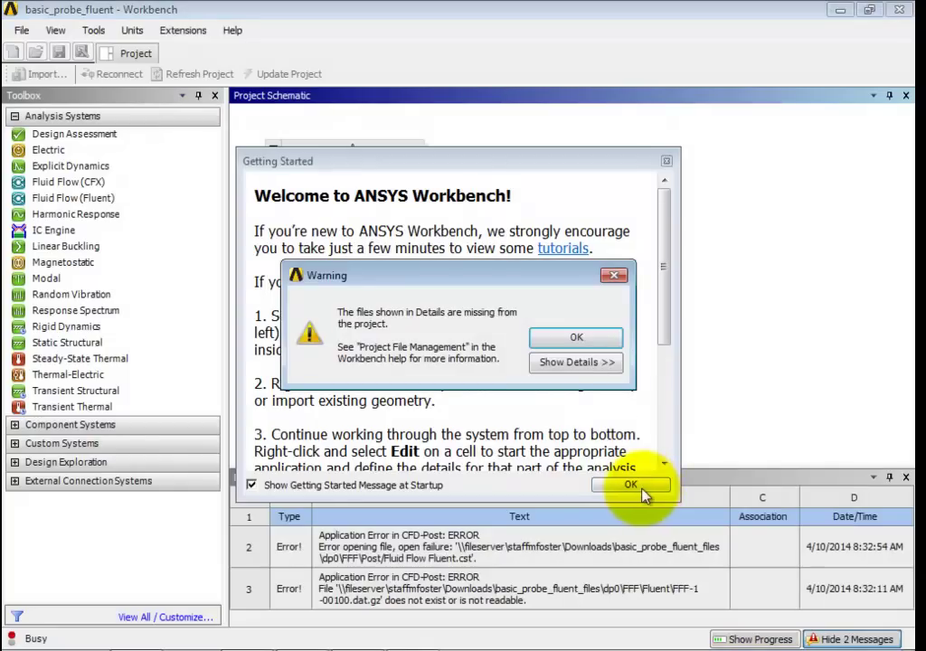
left_click(576, 338)
left_click(632, 485)
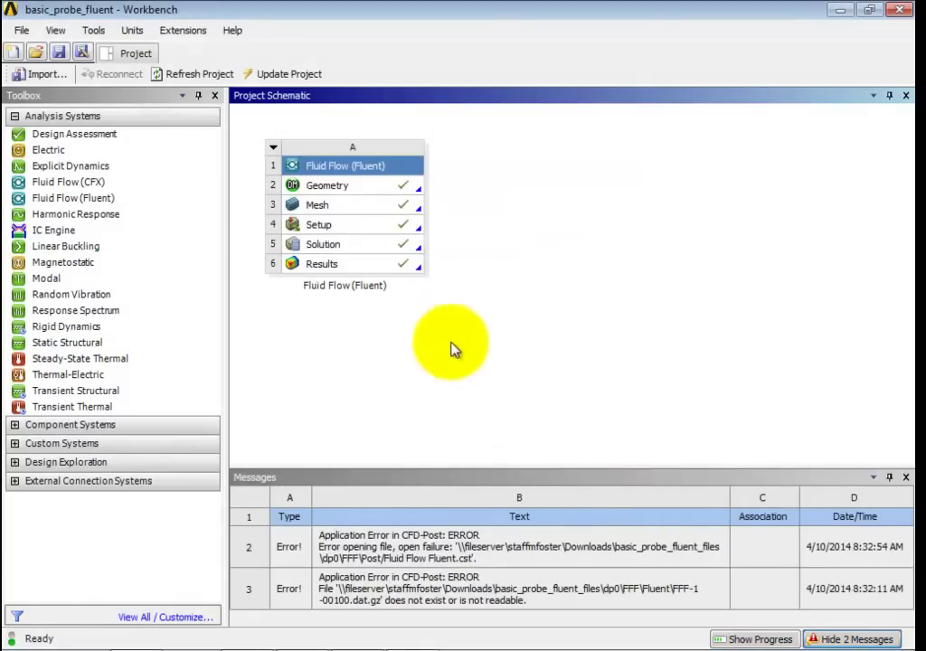
- Launch CFD-Post from the Fluid Flow system's Results cell
double_click(373, 264)
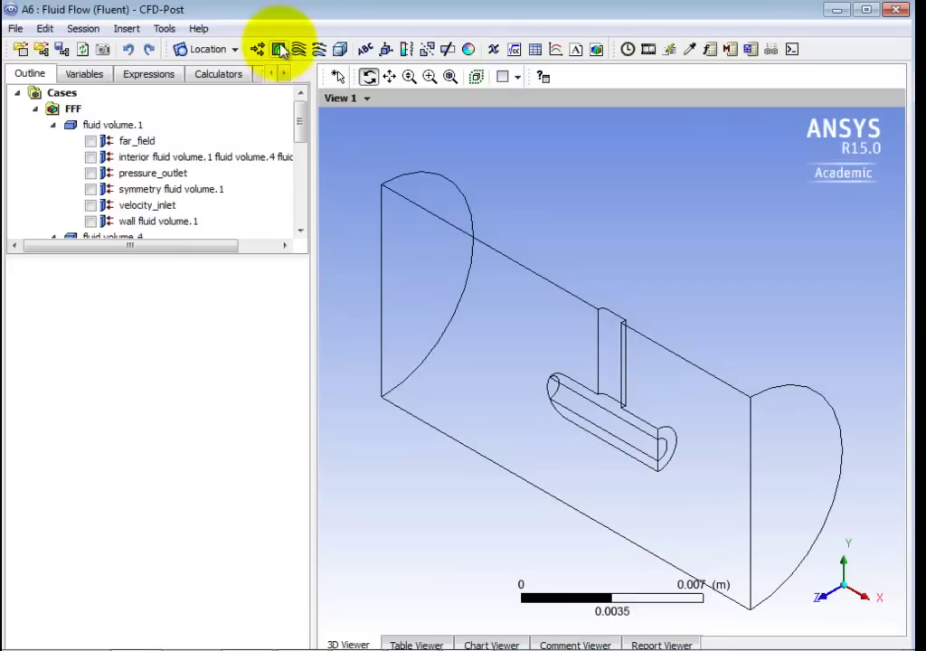
- Insert a new contour with the default name Contour 1
left_click(127, 30)
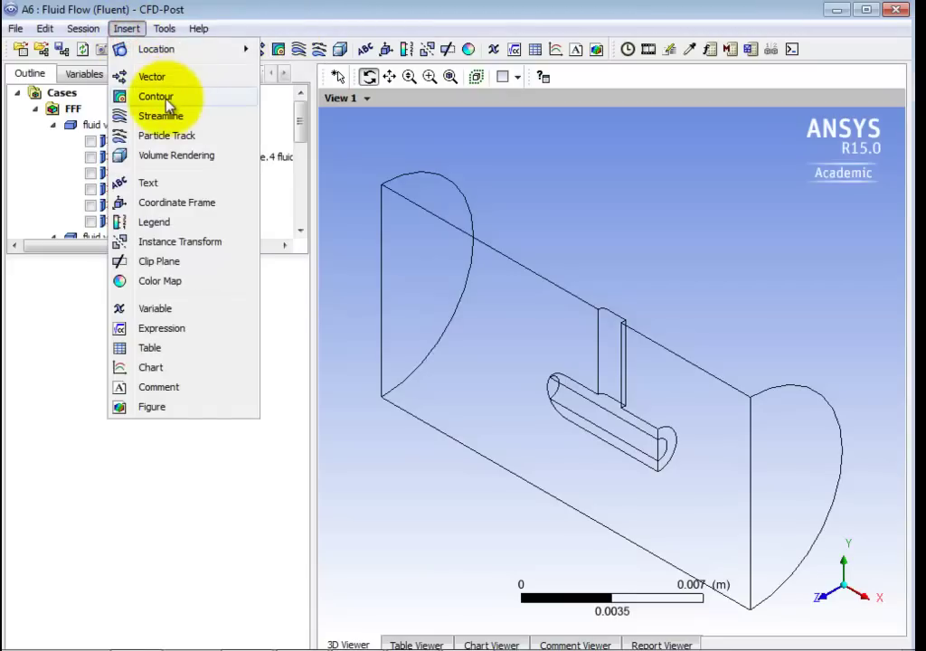
left_click(156, 96)
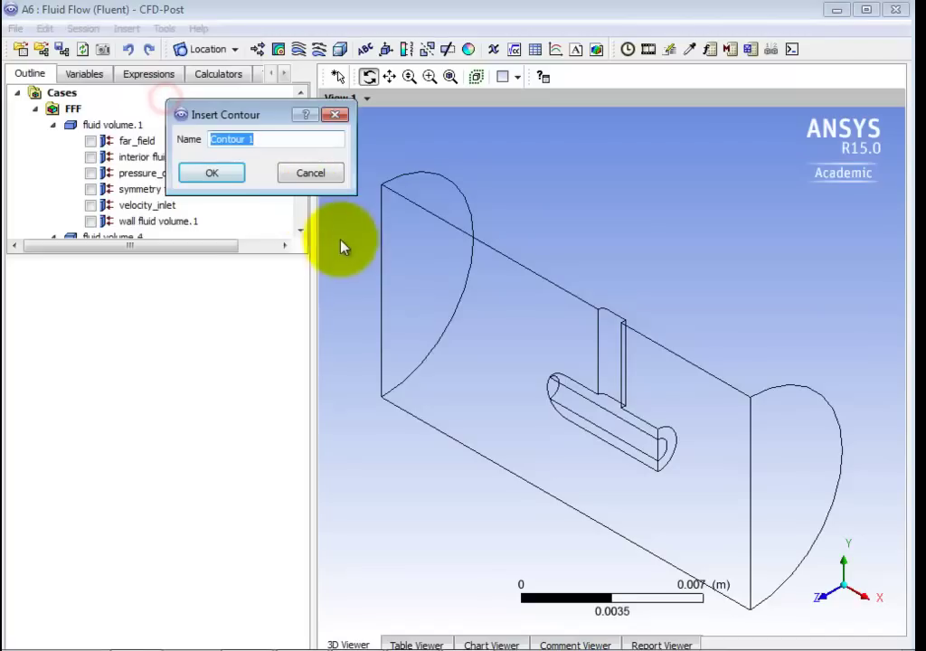
left_click(214, 175)
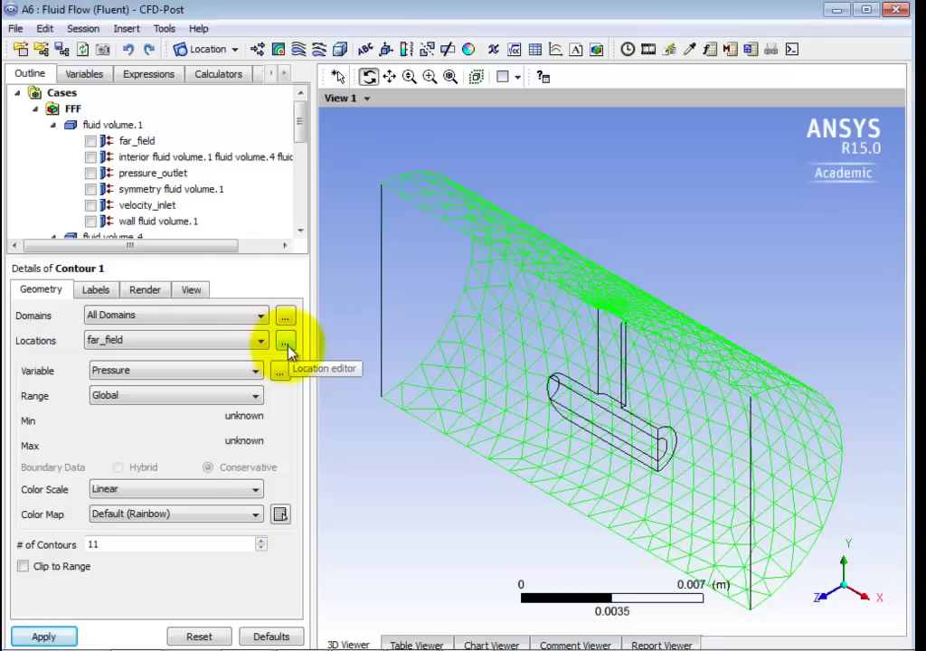
- Set Contour 1's locations to symmetry fluid volume.1 and symmetry fluid volume.4
left_click(287, 345)
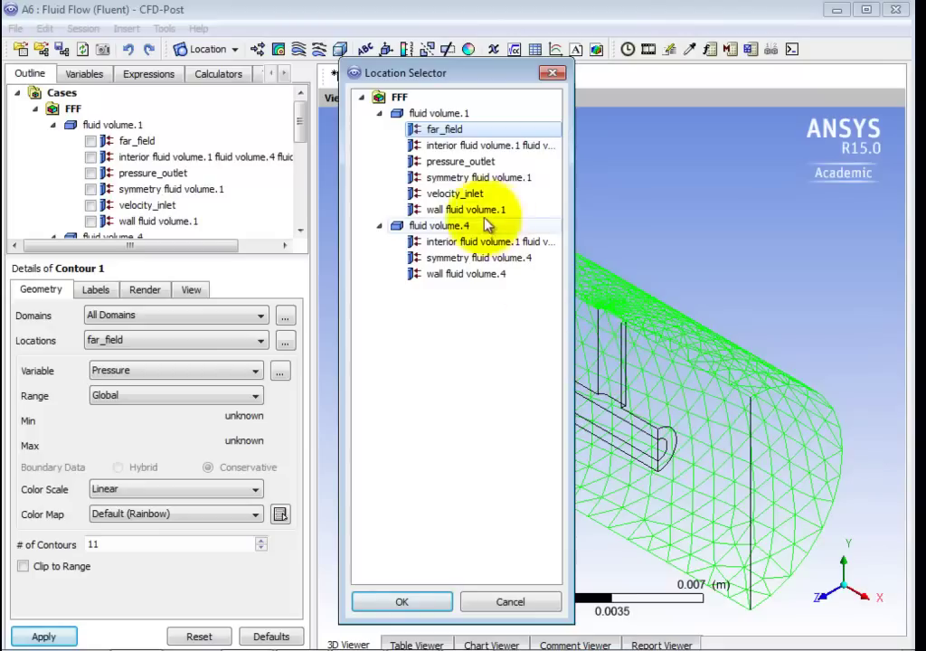
left_click(452, 177)
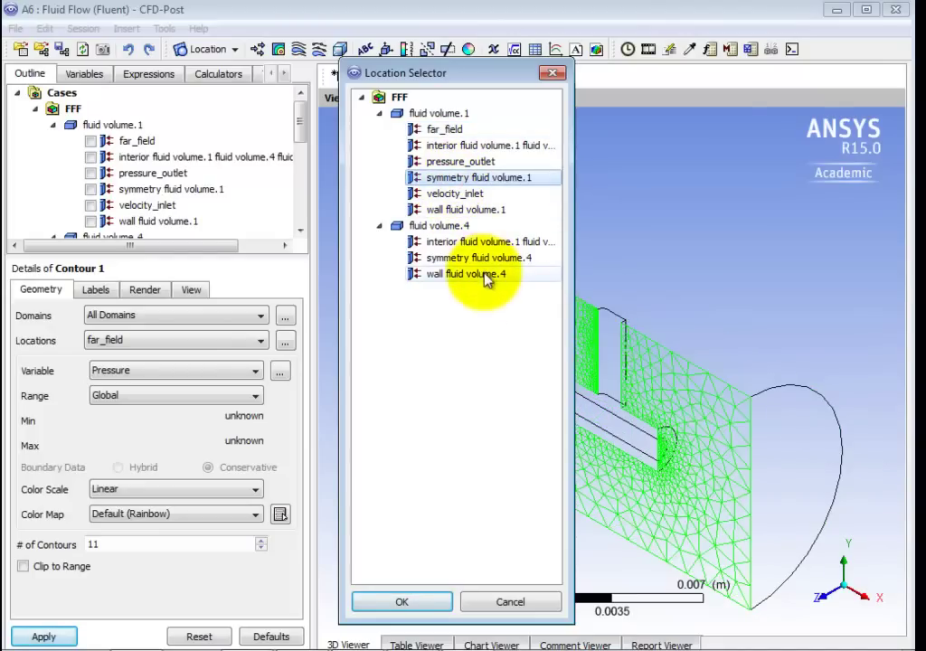
double_click(479, 258)
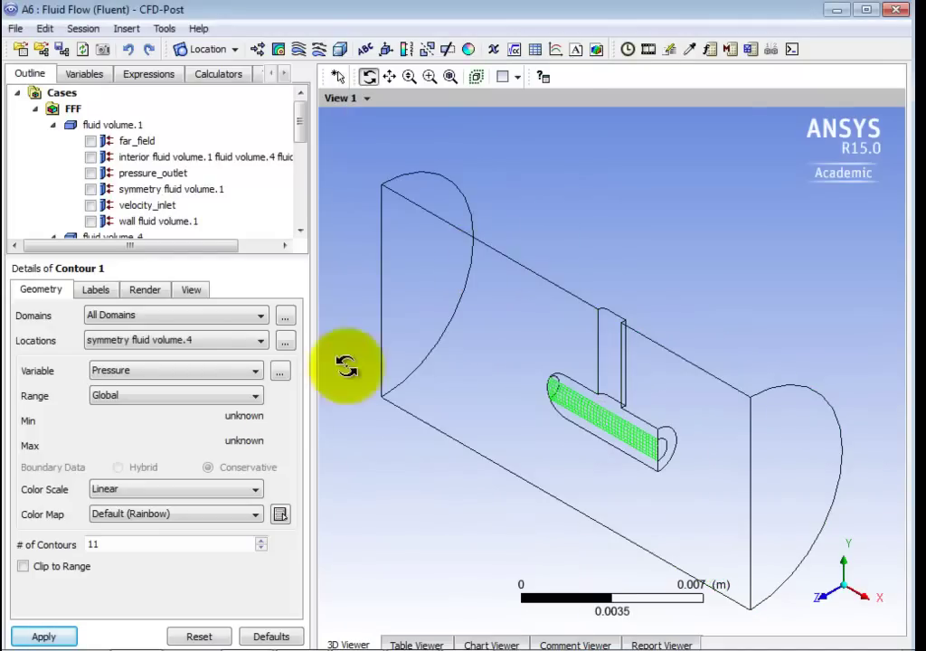
left_click(285, 341)
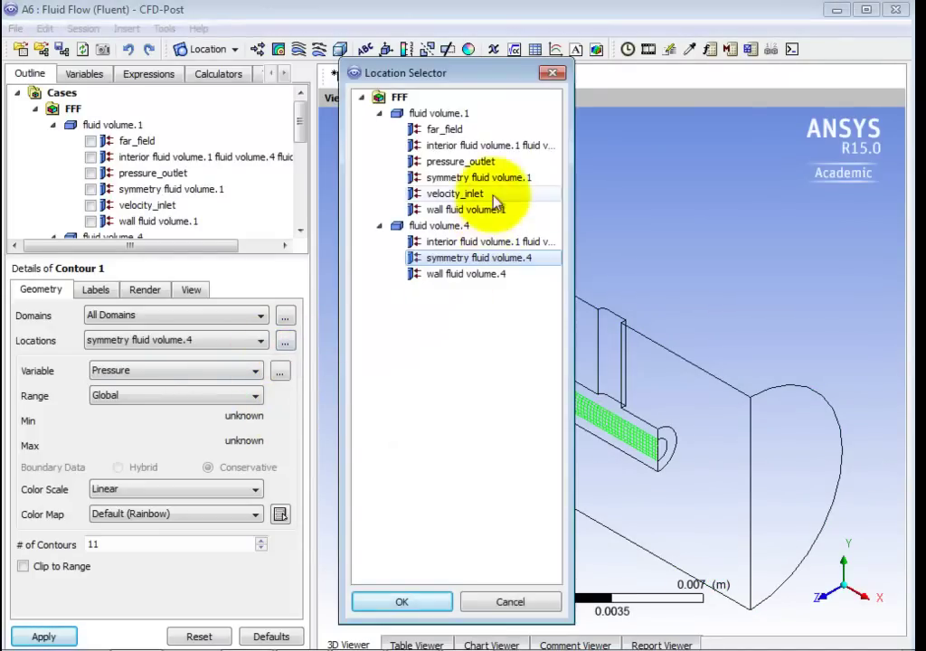
left_click(488, 177, "ctrl")
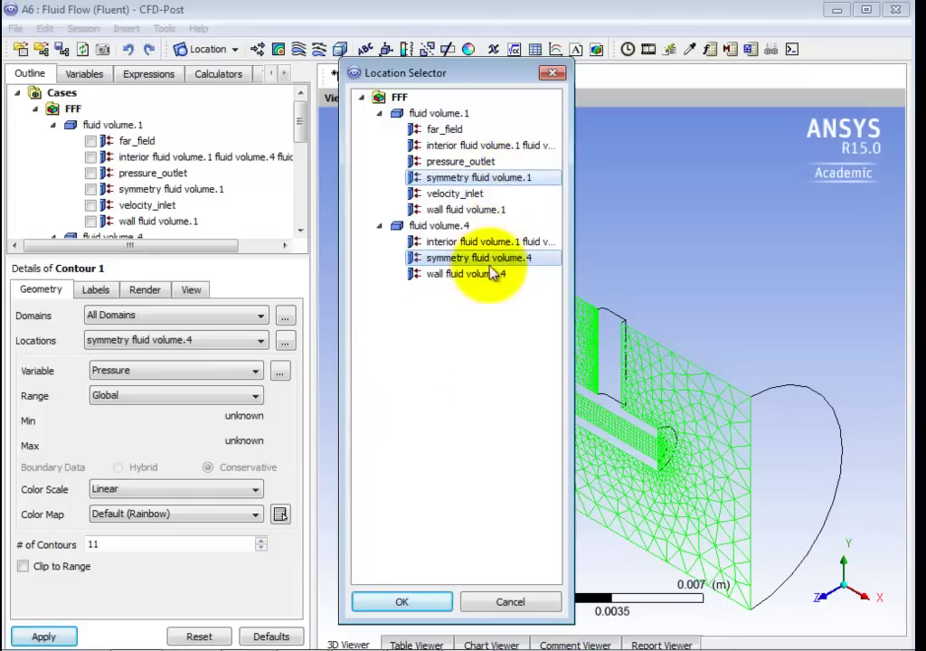
left_click(401, 602)
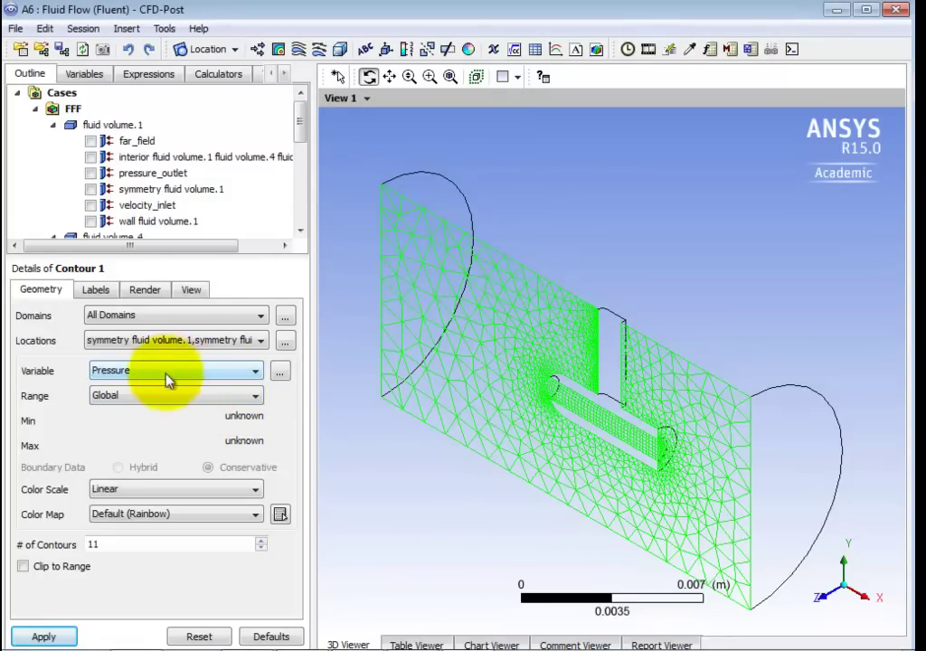
- Change Contour 1's range to Local and apply it to draw the pressure contour
left_click(190, 398)
left_click(187, 427)
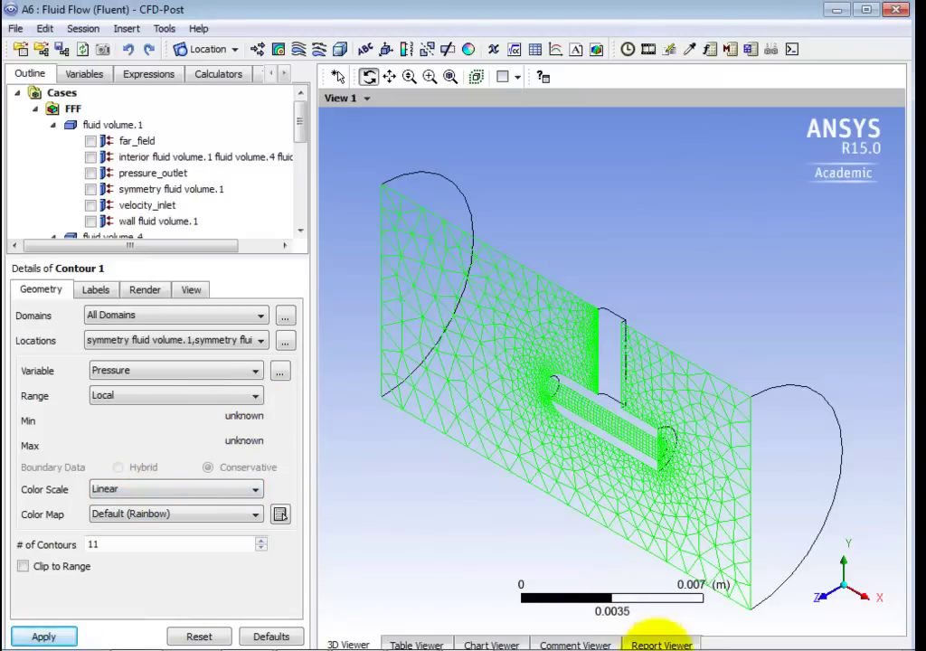
mouse_move(663, 14)
left_mouse_down()
mouse_move(657, 161)
mouse_move(658, 25)
left_mouse_up()
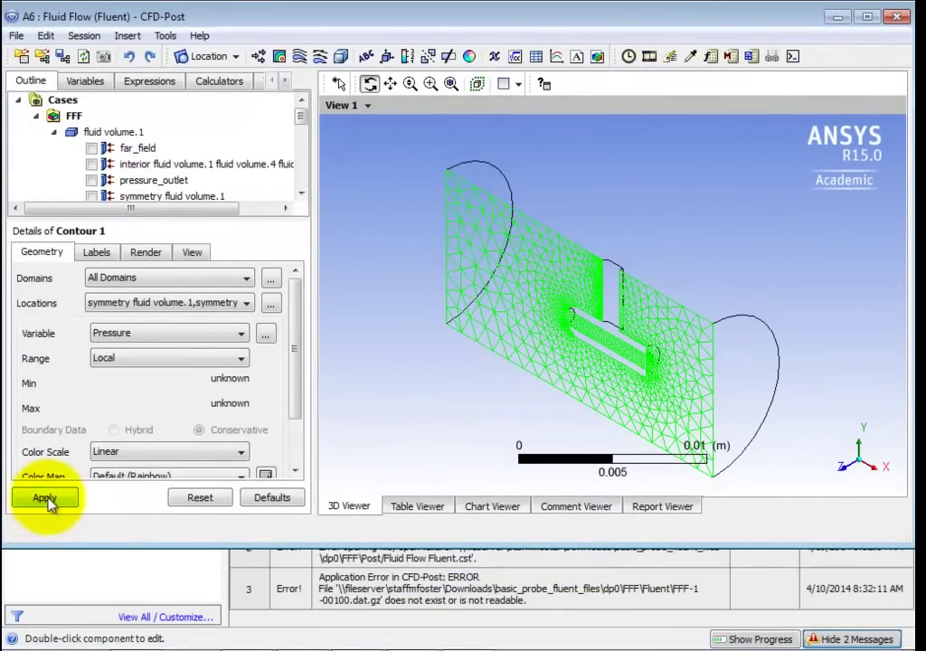
left_click(44, 499)
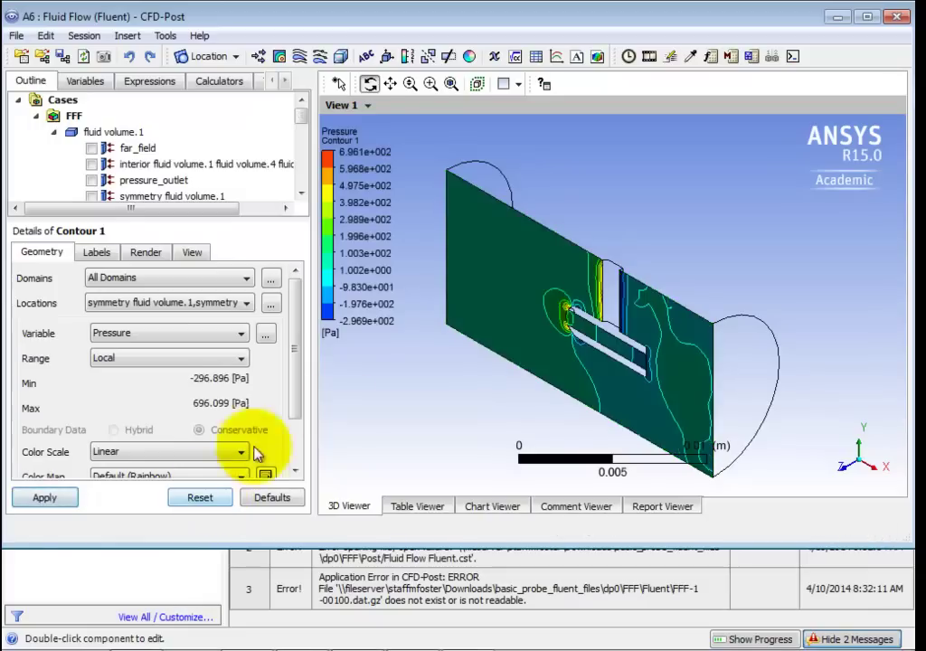
- Switch the 3D Viewer to the front view using the triad's Z axis
left_click(842, 466)
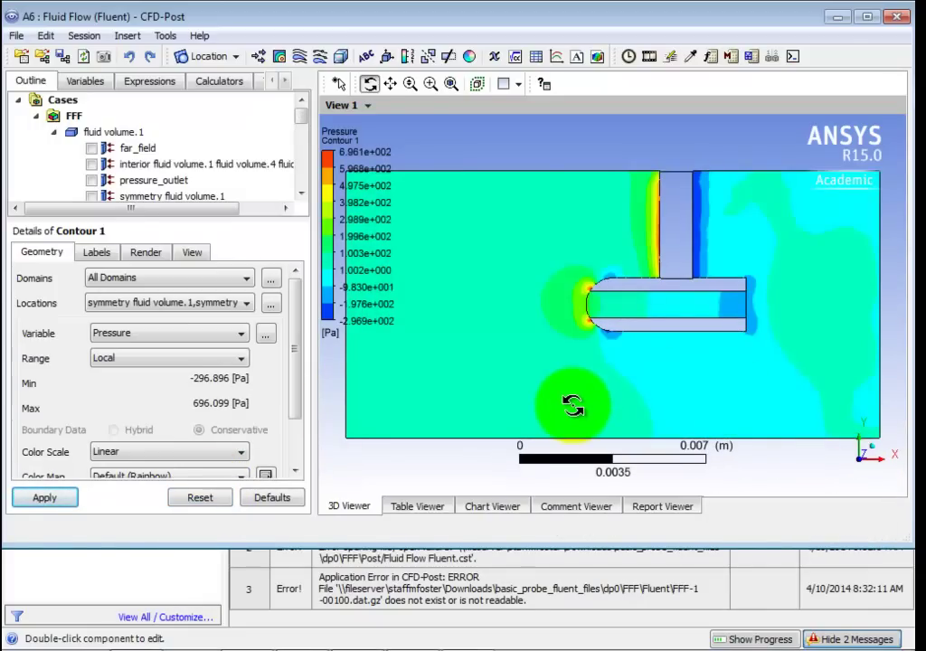